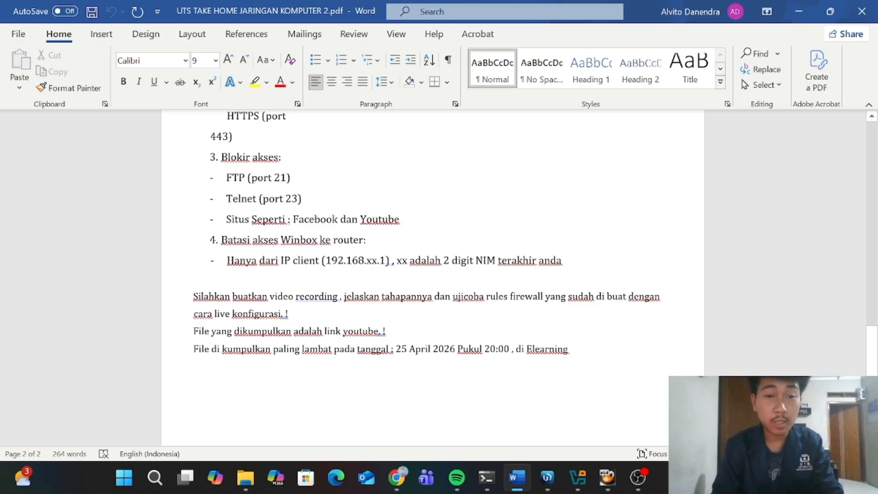
Confirm the UTSJARKOM2 router VM is running in VirtualBox, then return to WinBox
scroll(427, 233, "down", 1)
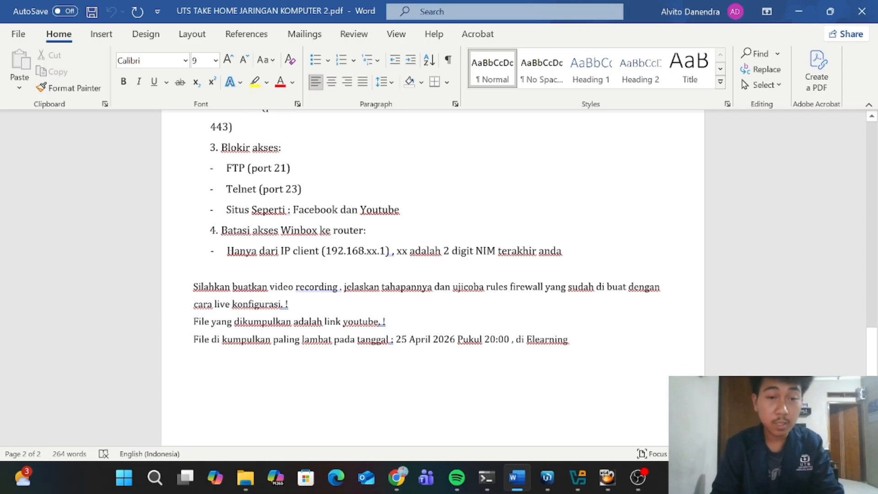
scroll(432, 278, "down", 2)
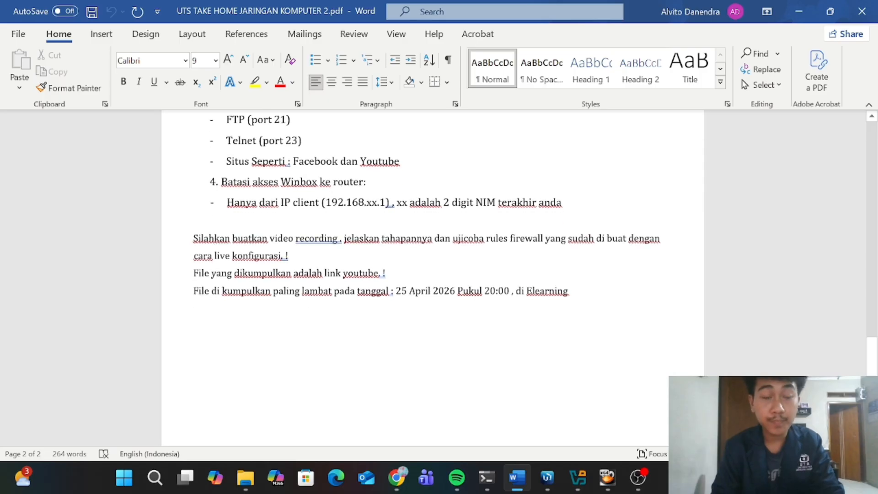
scroll(433, 278, "up", 1)
scroll(432, 278, "down", 1)
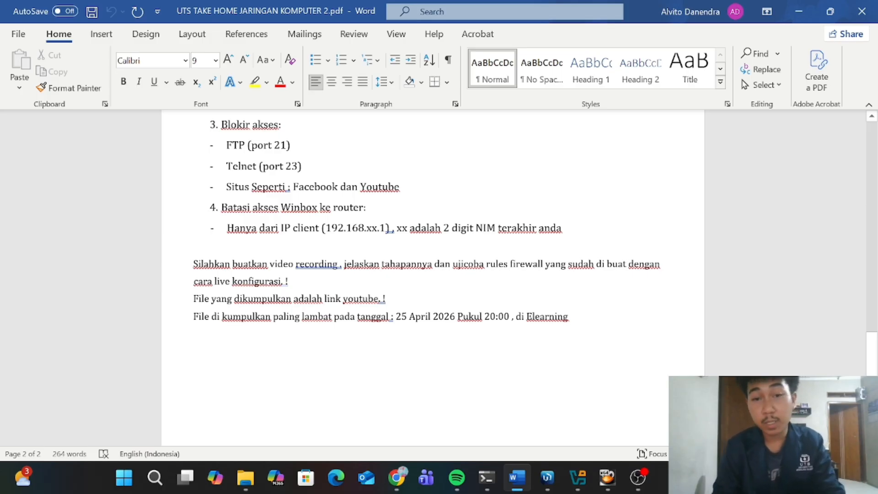
scroll(412, 229, "up", 3)
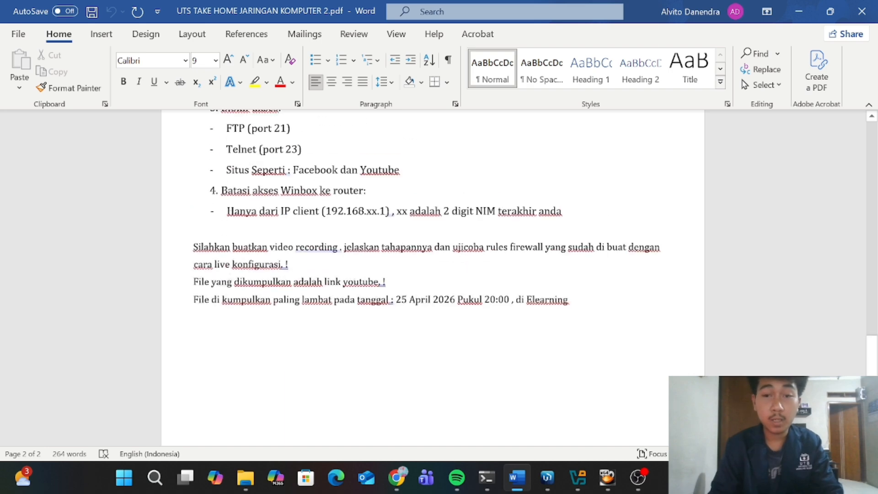
left_click(579, 480)
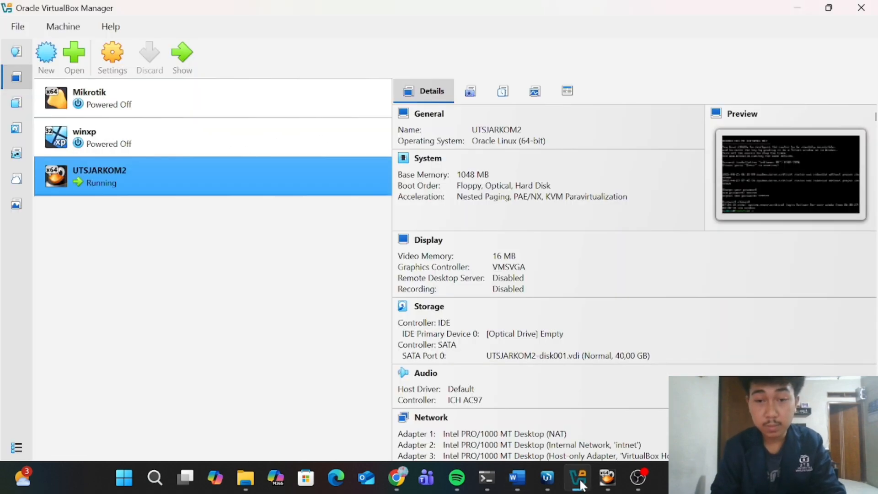
left_click(608, 478)
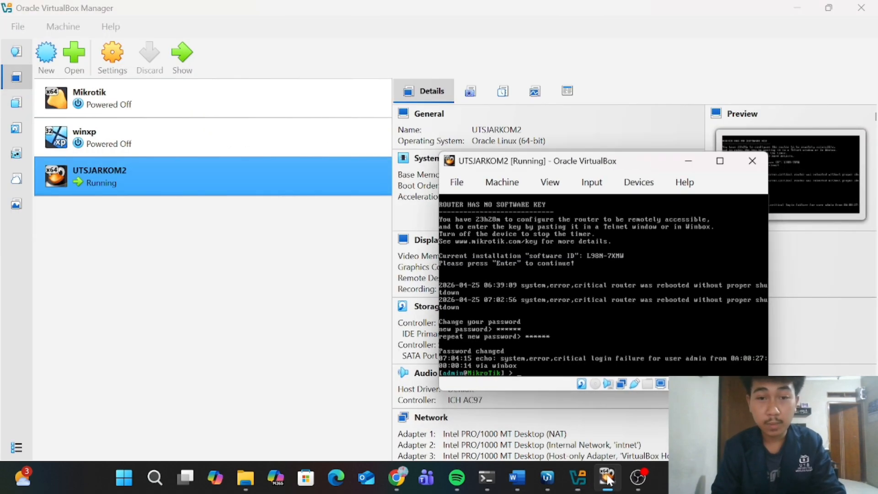
left_click(544, 479)
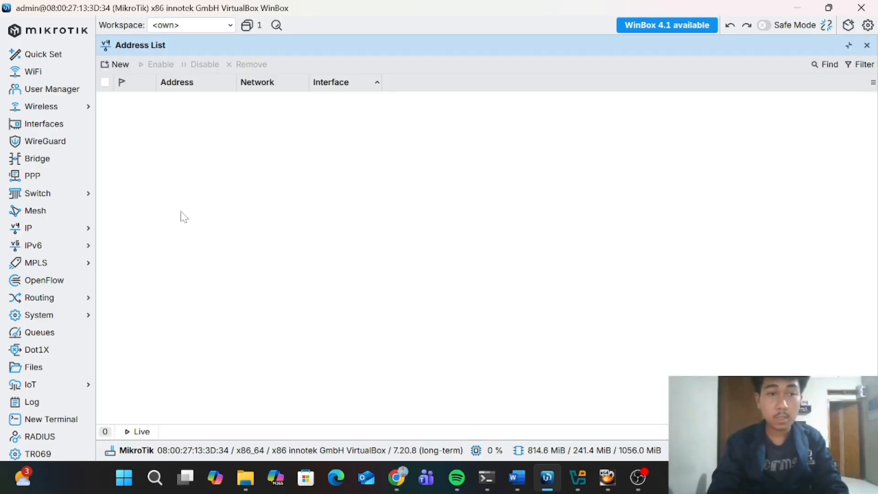
Close the Address List and add a DHCP client on ether1, which binds 10.0.2.15/24
left_click(866, 45)
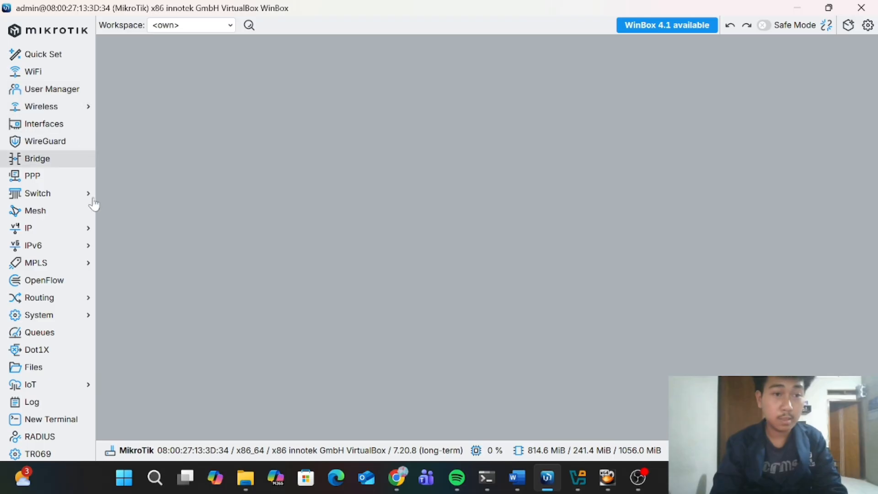
left_click(78, 231)
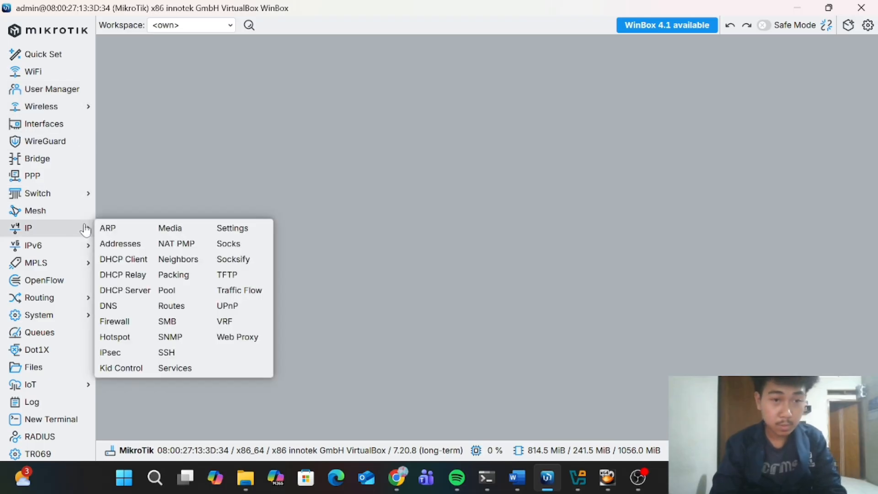
left_click(135, 263)
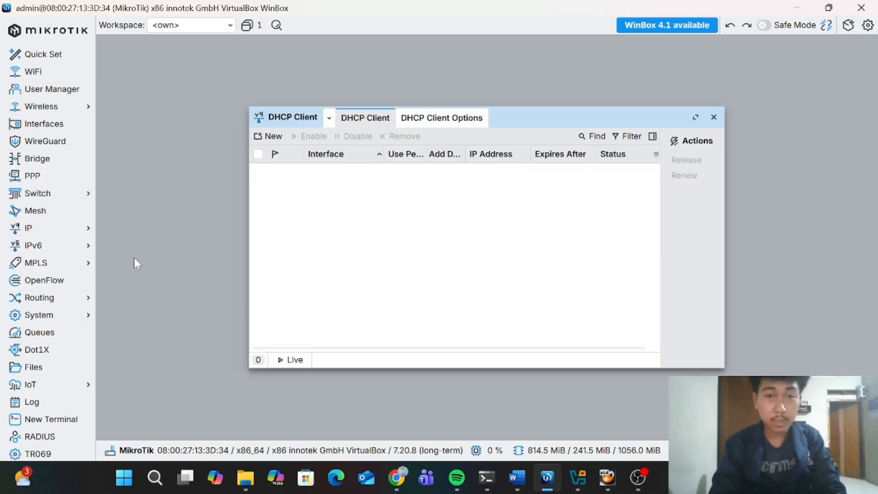
left_click(271, 140)
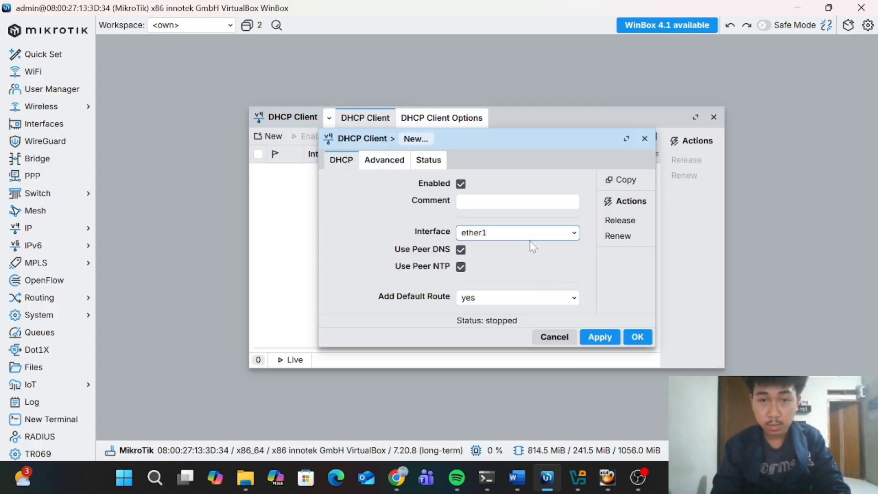
left_click(385, 161)
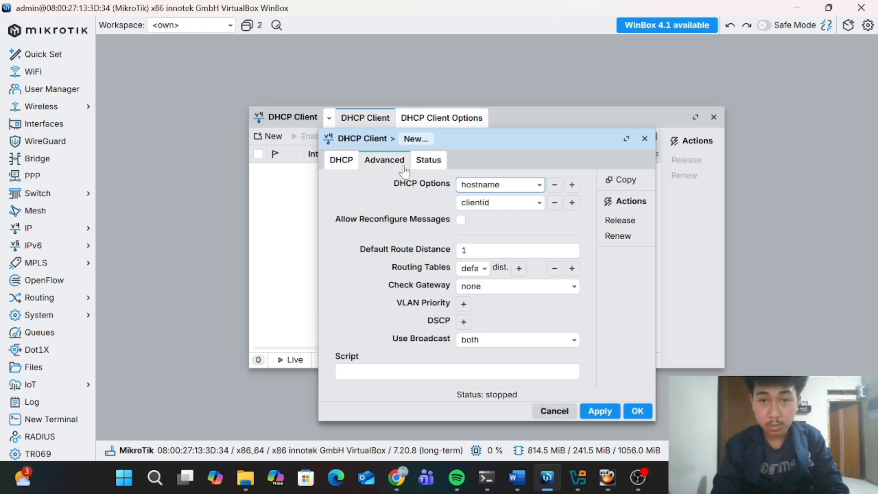
left_click(339, 161)
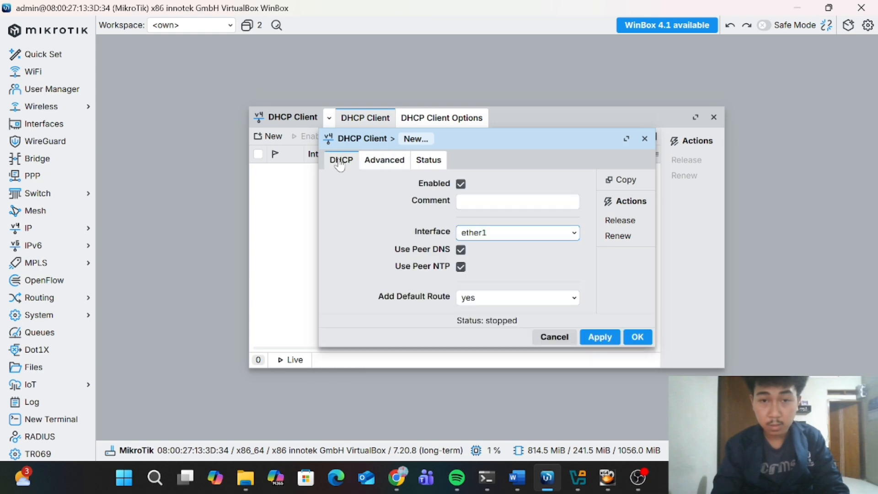
left_click(600, 339)
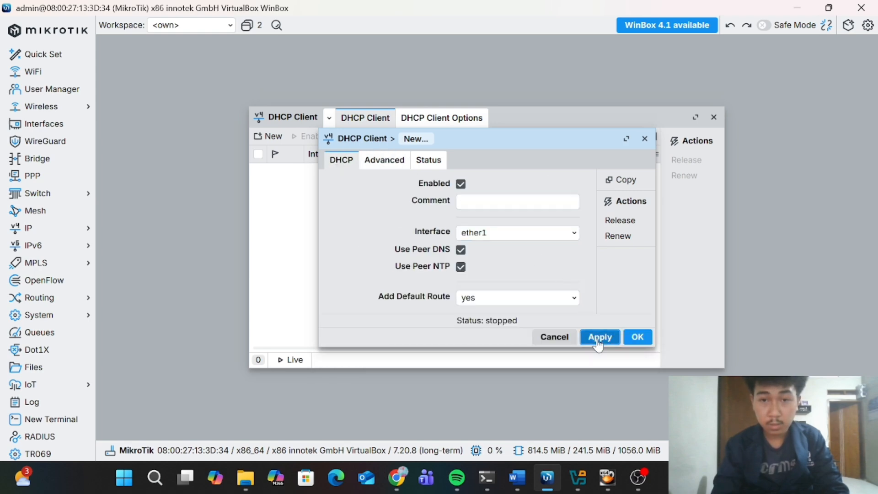
left_click(637, 337)
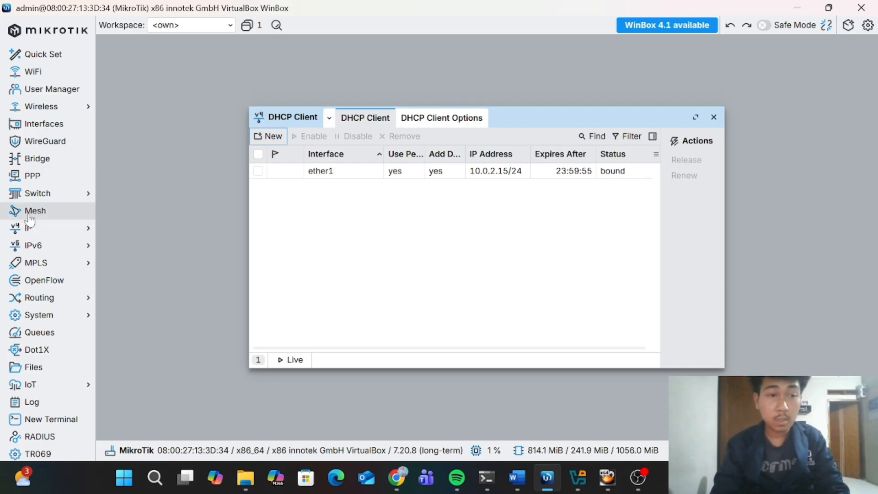
left_click(55, 229)
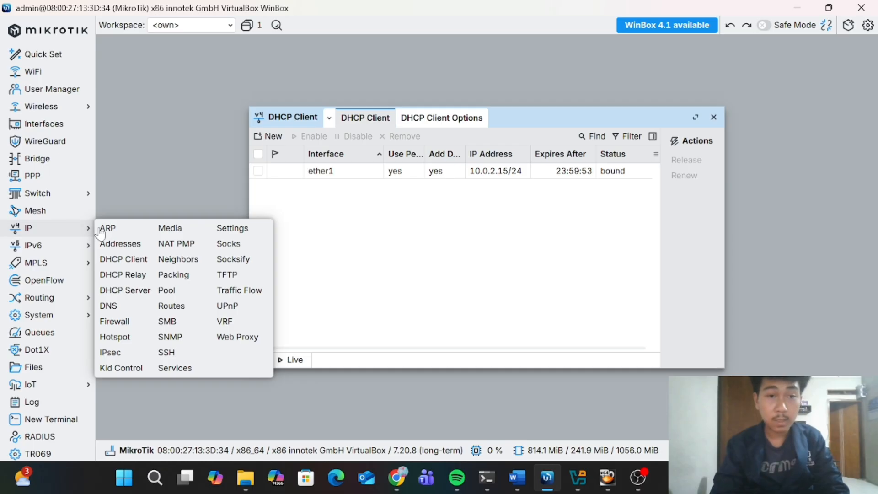
Add a new IP address entry of 192.168.62.1/24
left_click(129, 245)
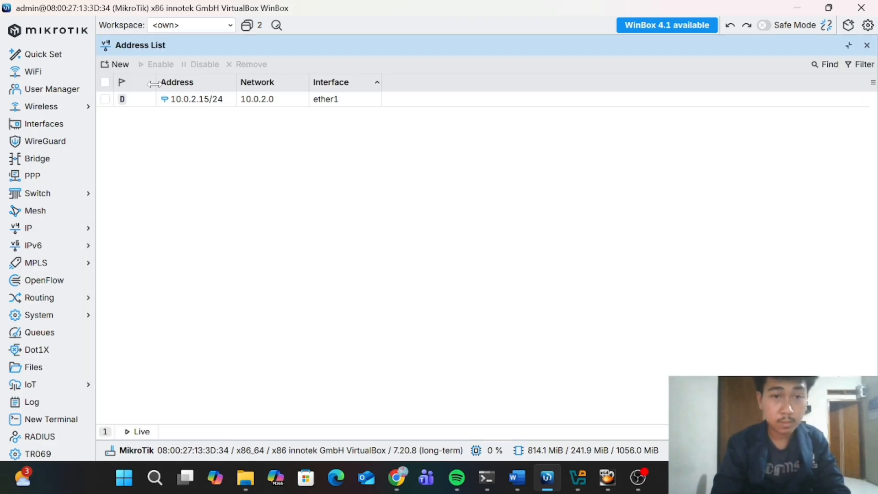
left_click(120, 67)
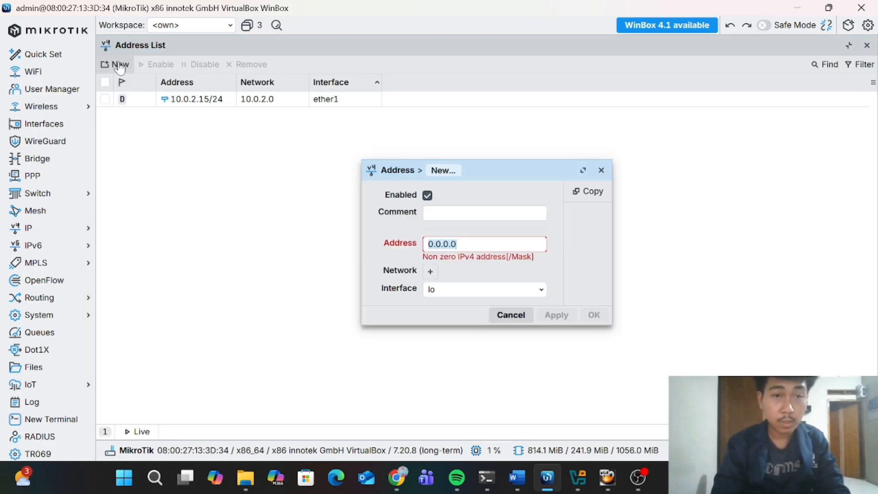
type("1")
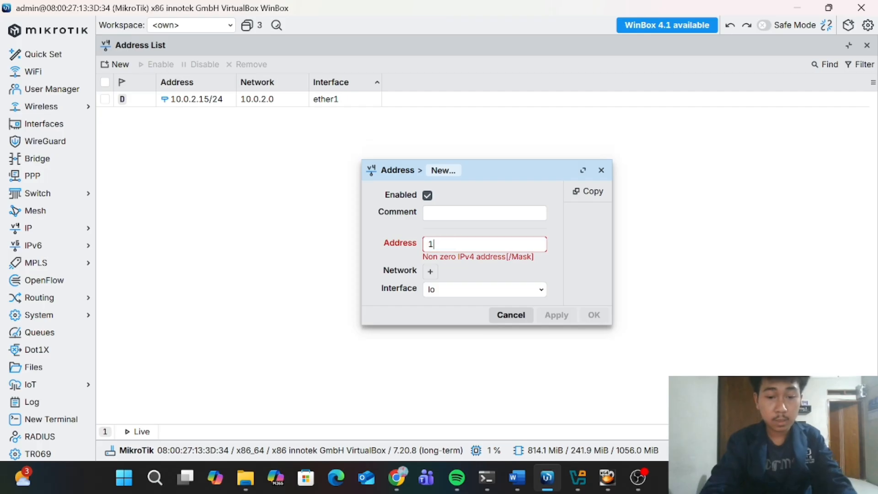
type("92,168")
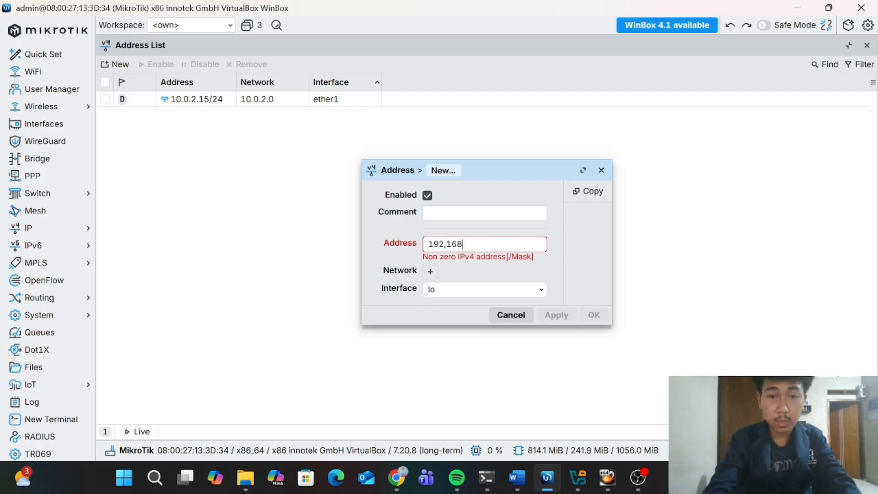
key("BackSpace")
key("BackSpace")
key("BackSpace")
key("BackSpace")
type(".1")
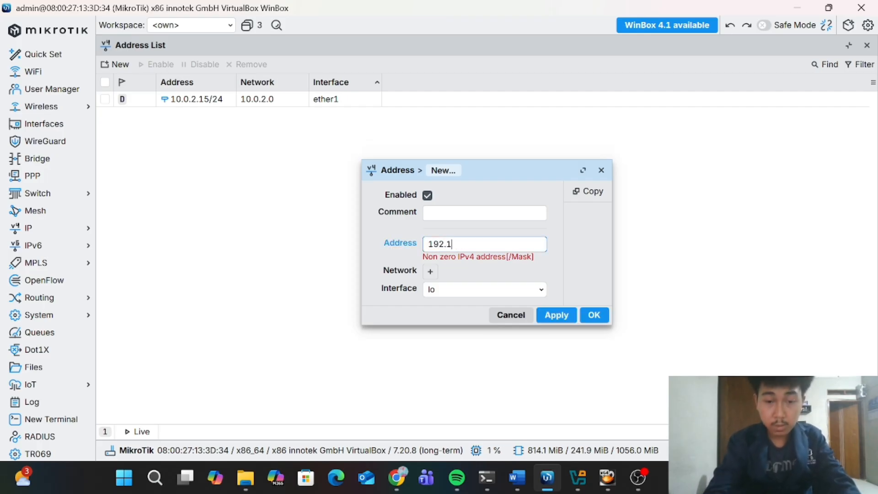
type("68.1")
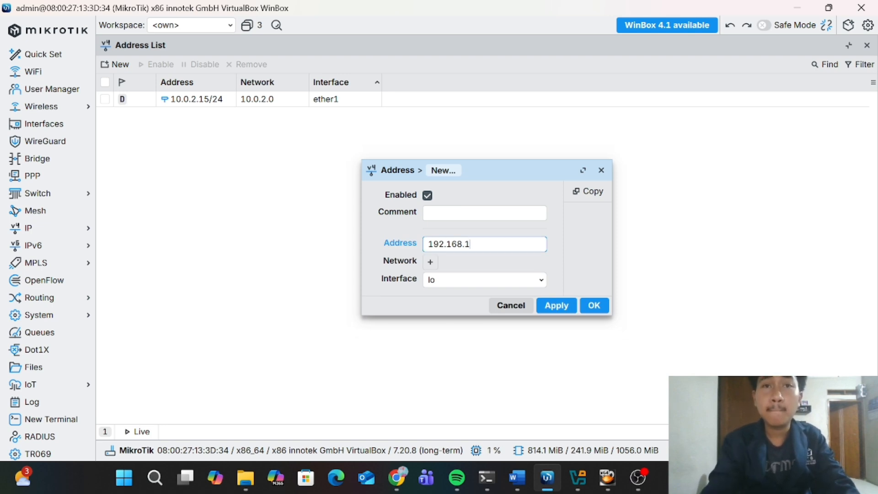
key("BackSpace")
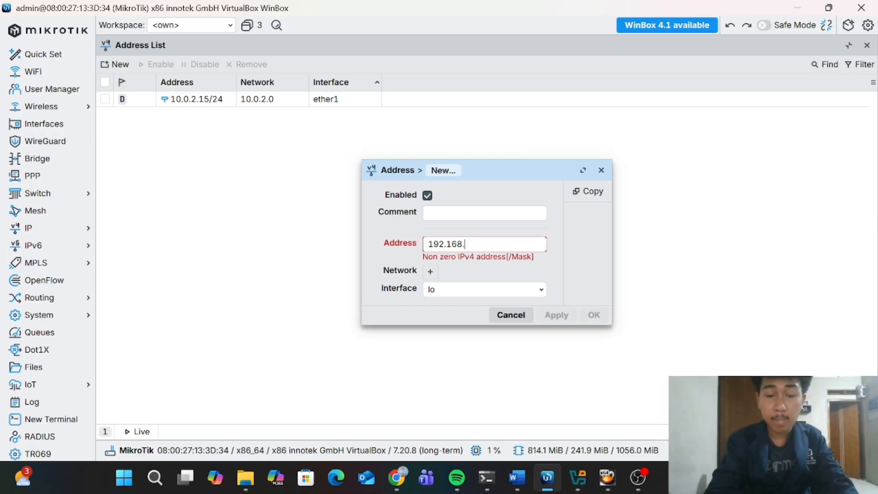
type("62.1")
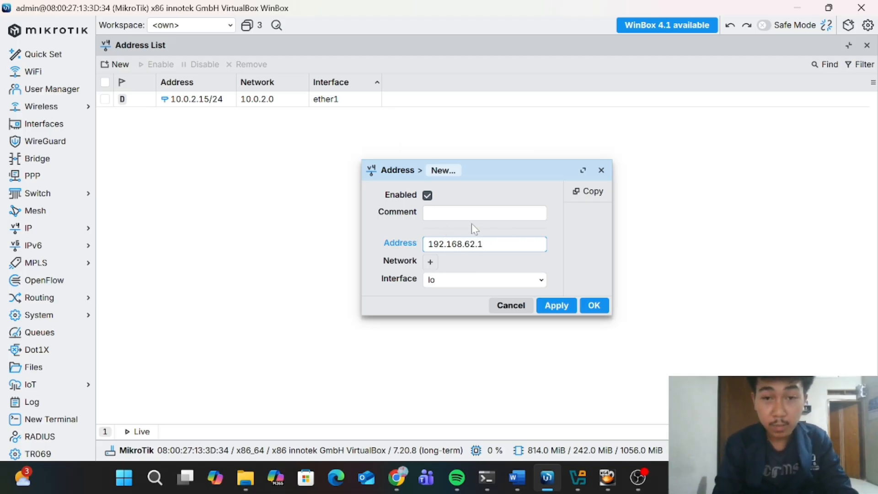
type("/")
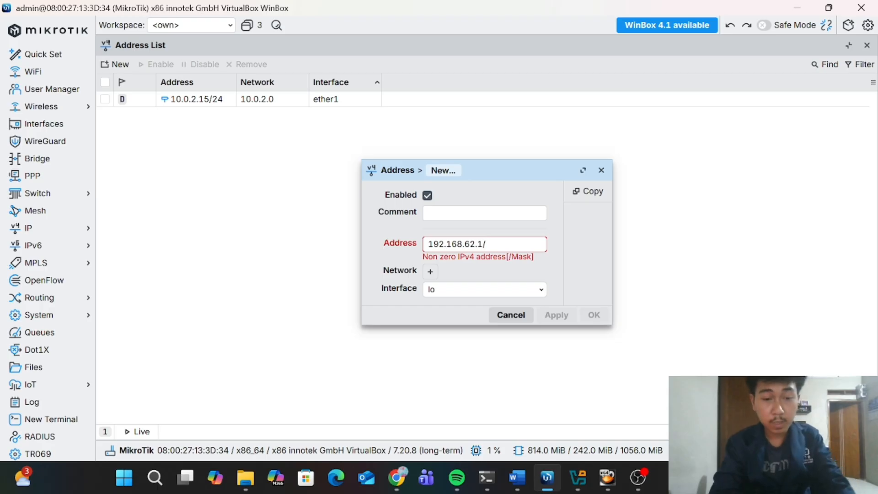
type("25")
key("BackSpace")
type("4")
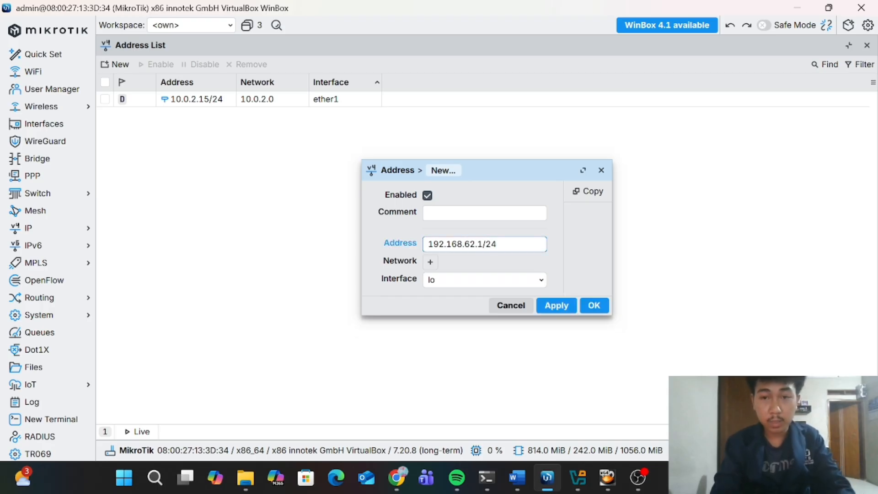
Assign the 192.168.62.1/24 address to ether2 and save it
left_click(540, 280)
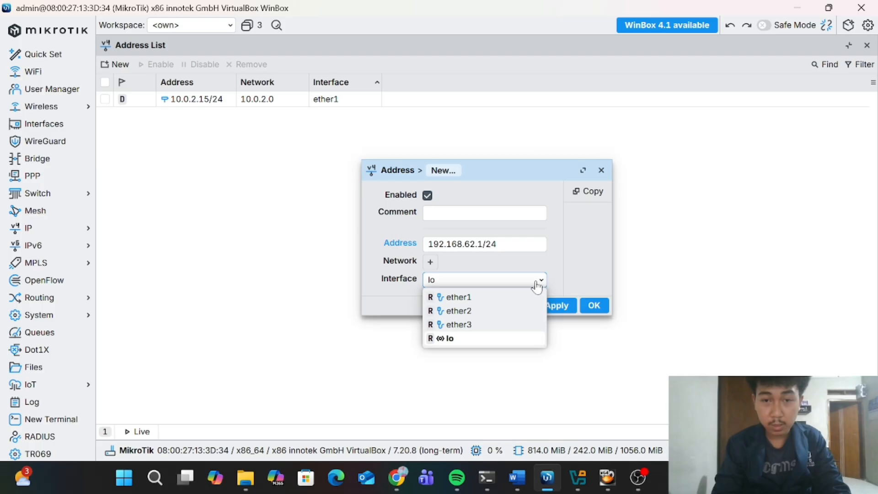
left_click(475, 314)
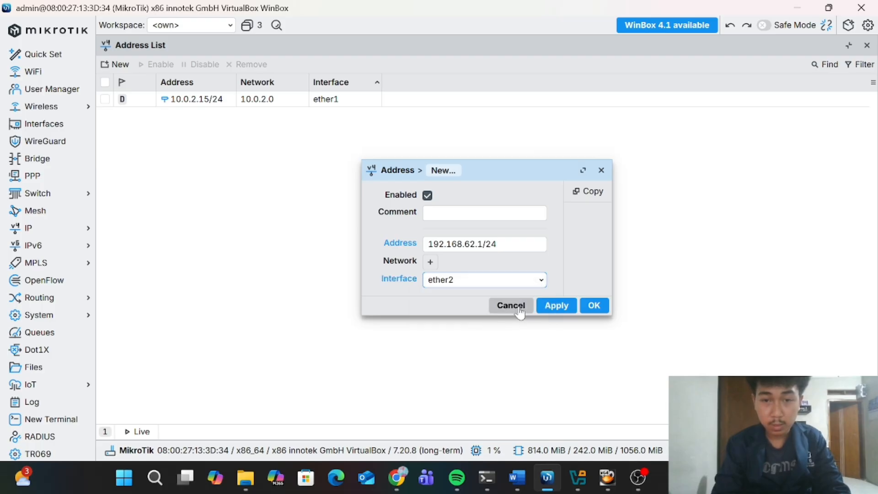
left_click(570, 310)
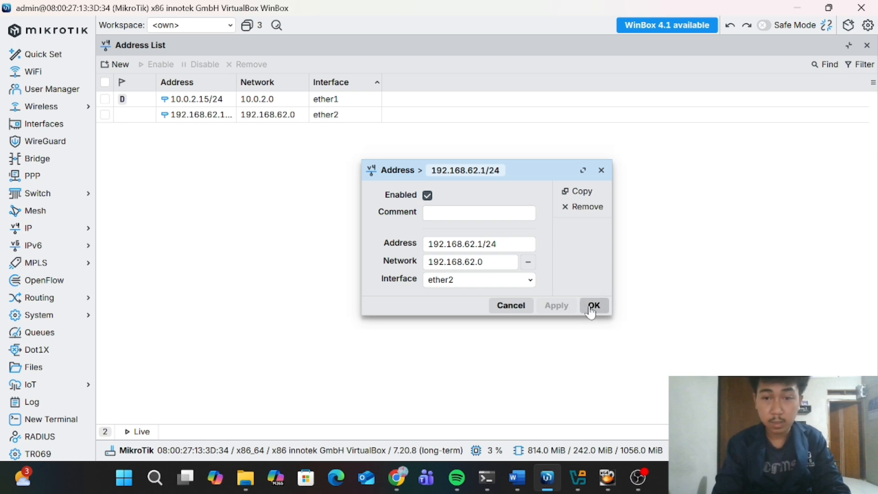
left_click(589, 308)
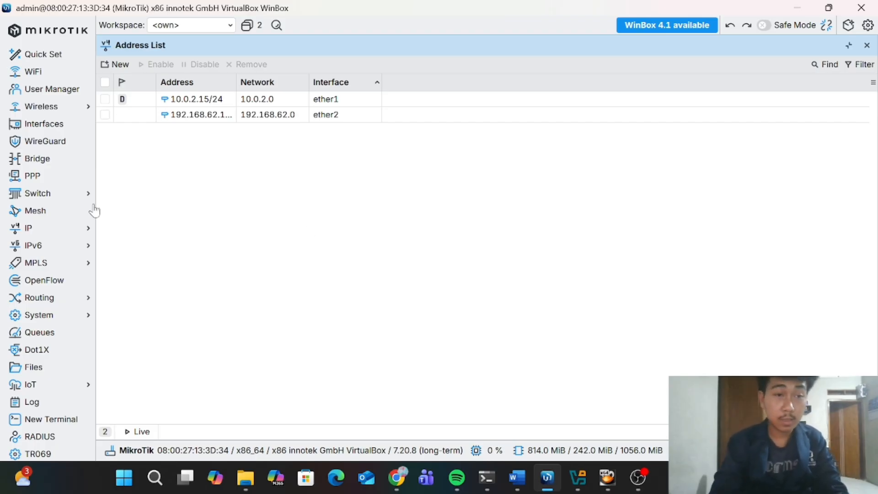
Show the Firewall's empty NAT tab and close the Address List window
left_click(82, 236)
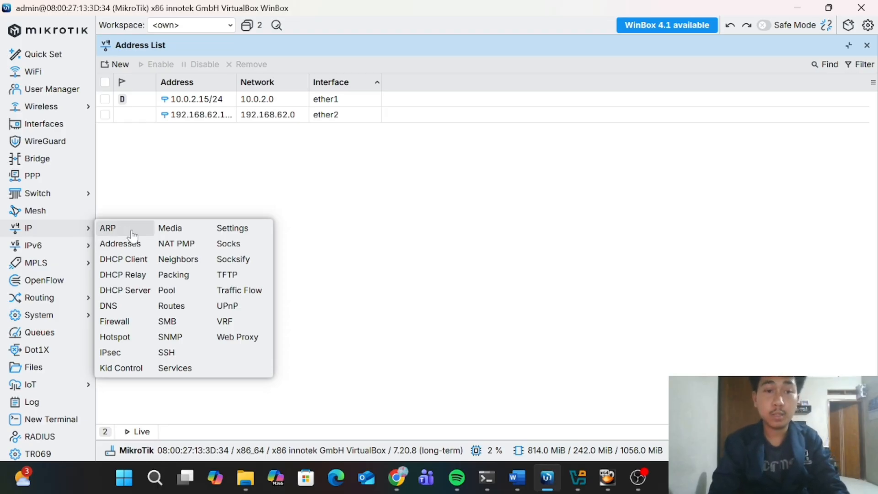
left_click(130, 322)
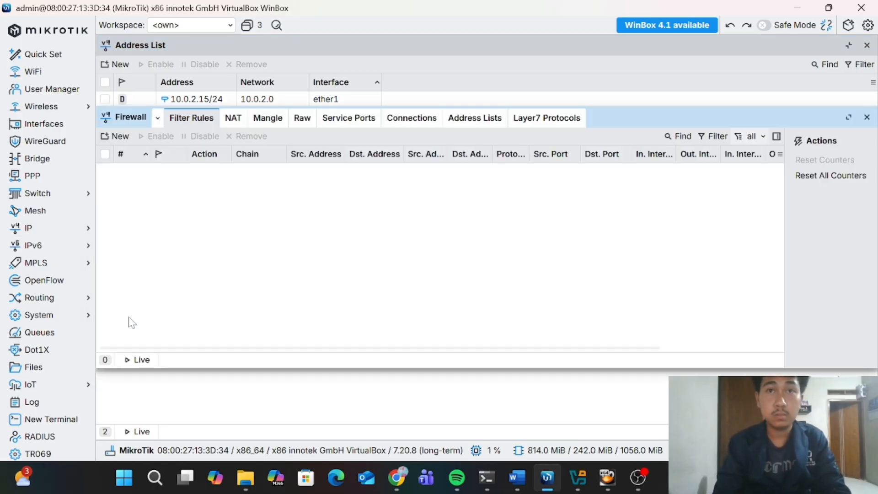
left_click(231, 120)
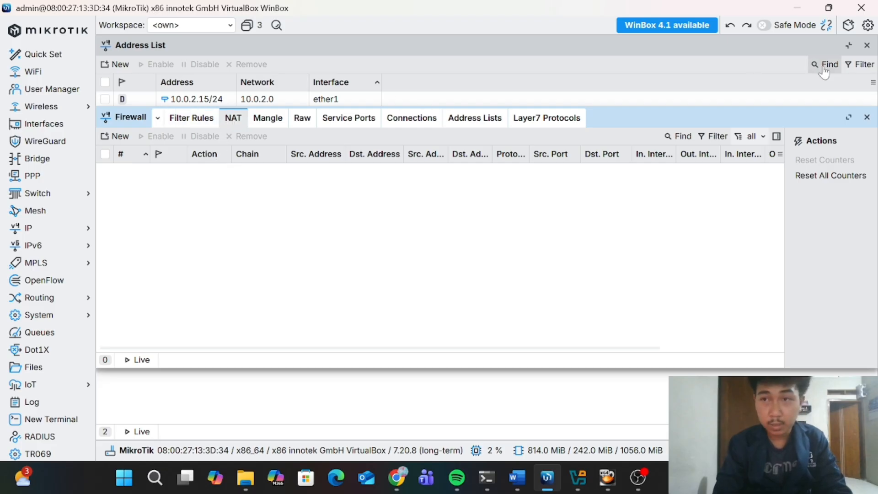
left_click(870, 50)
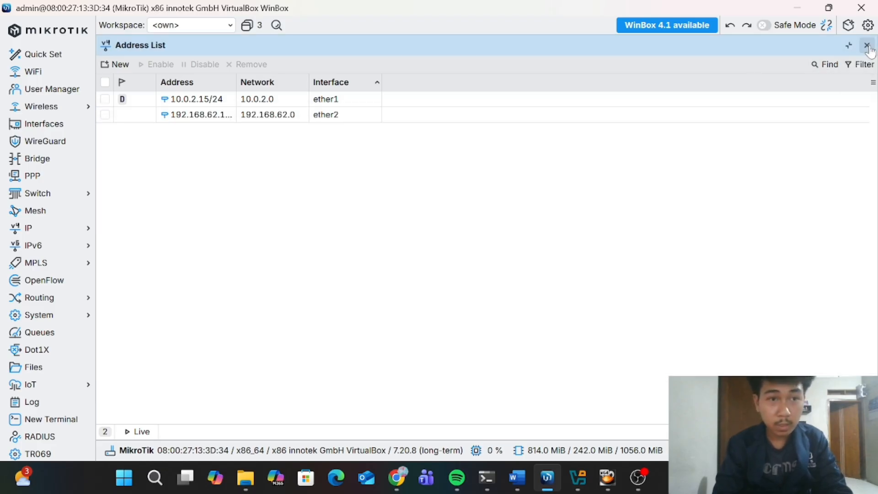
left_click(869, 48)
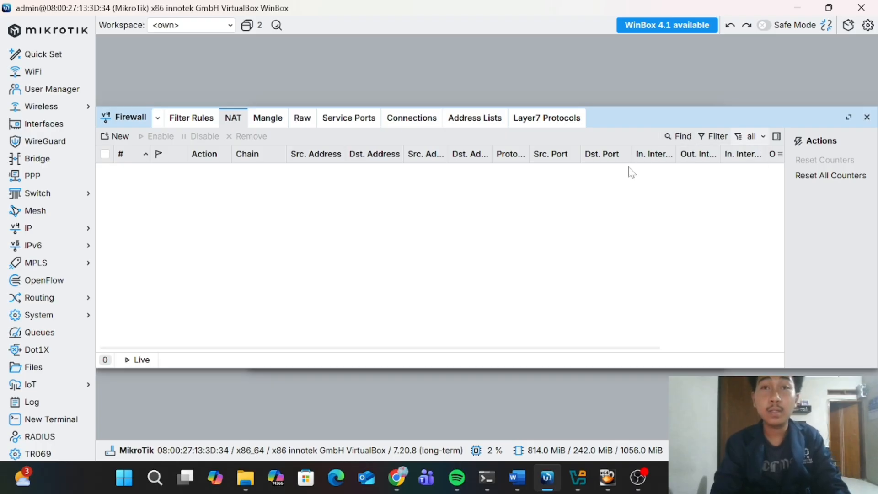
Create a new srcnat NAT rule with out-interface ether1
left_click(118, 137)
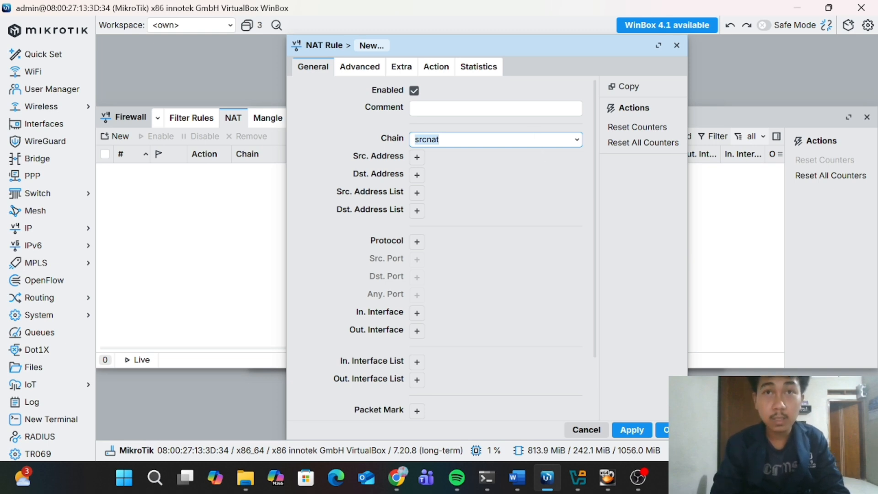
scroll(457, 140, "down", 2)
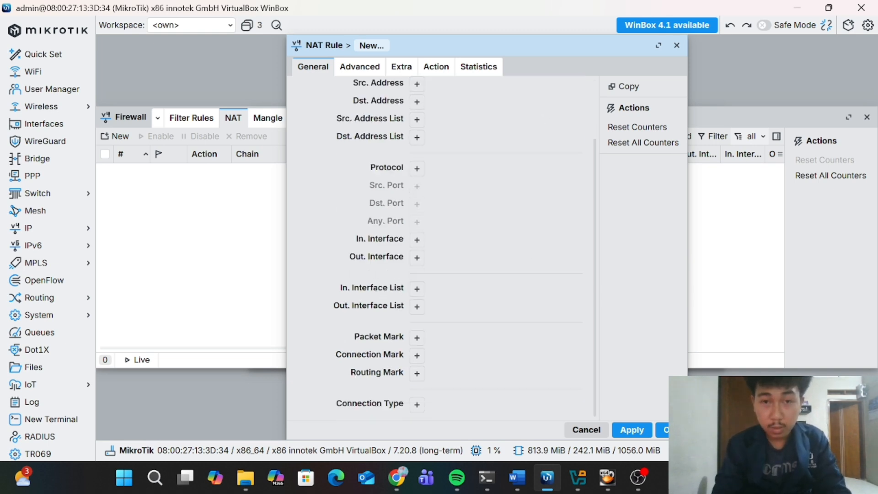
scroll(458, 139, "up", 2)
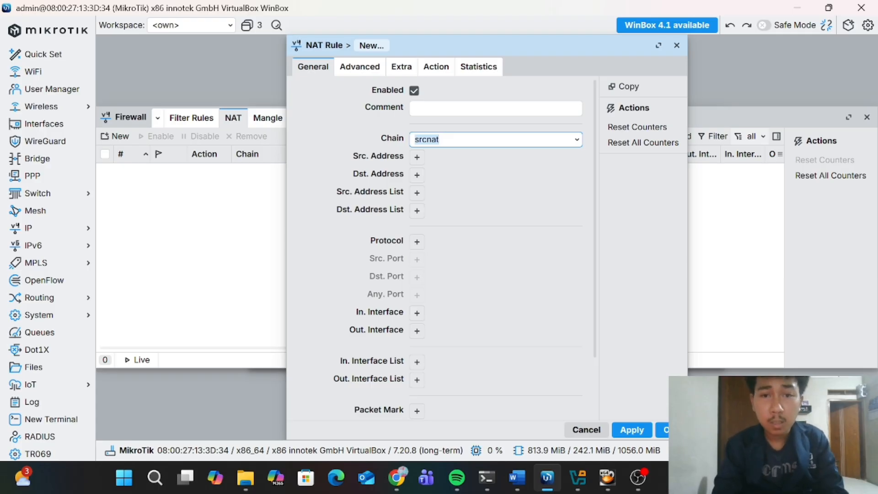
scroll(457, 229, "down", 2)
scroll(534, 334, "up", 2)
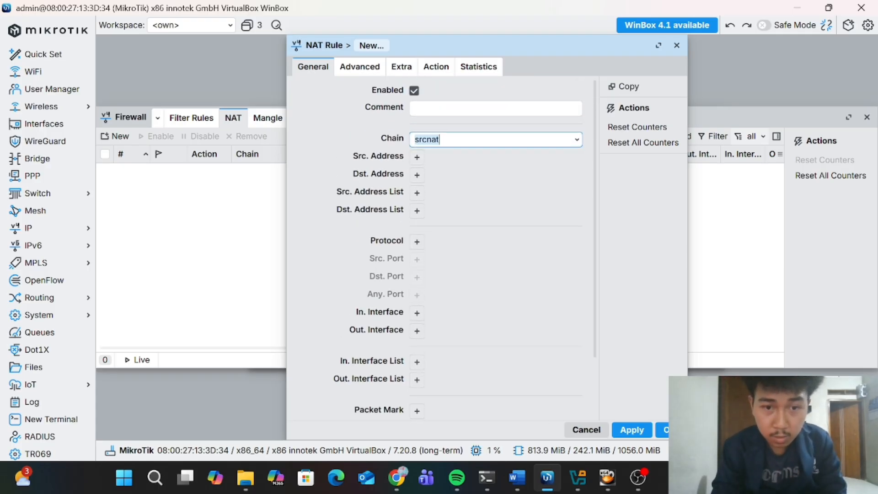
left_click(417, 331)
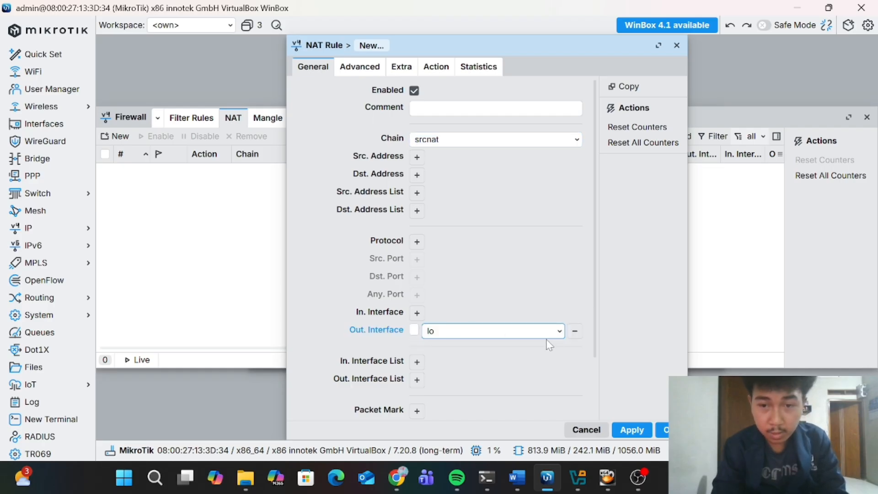
left_click(560, 333)
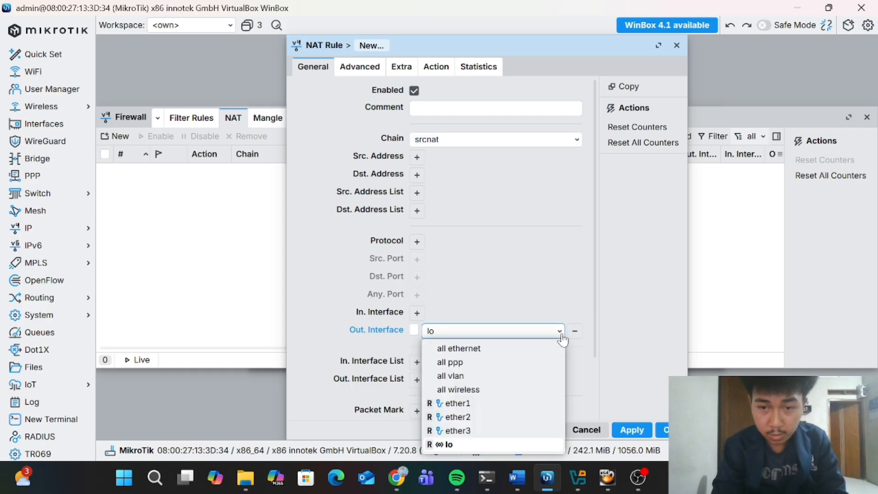
left_click(458, 403)
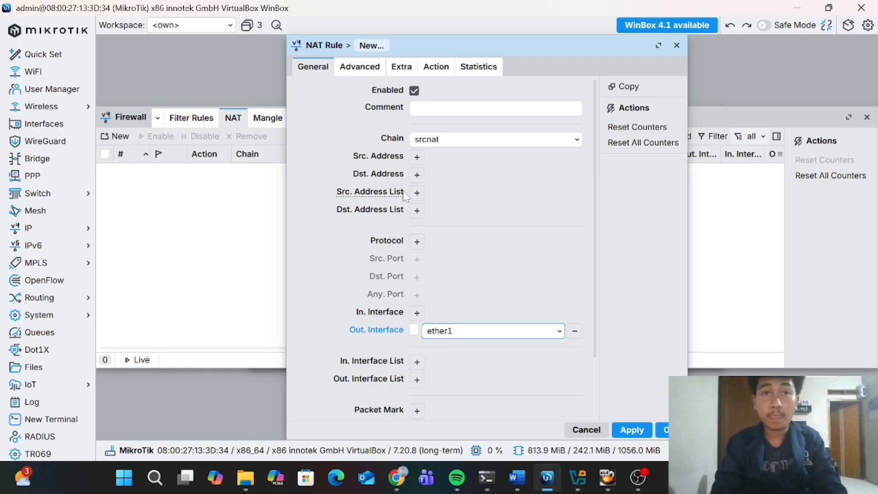
Set the NAT rule's action to masquerade and save it
left_click(436, 68)
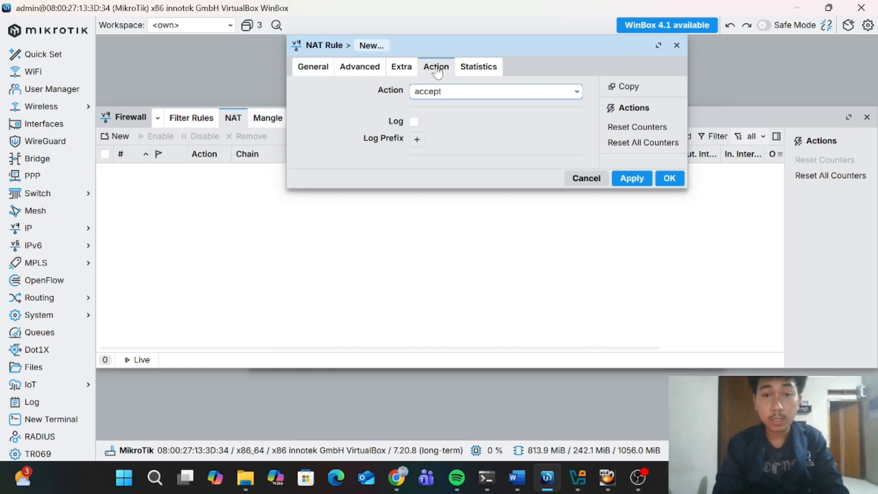
left_click(562, 95)
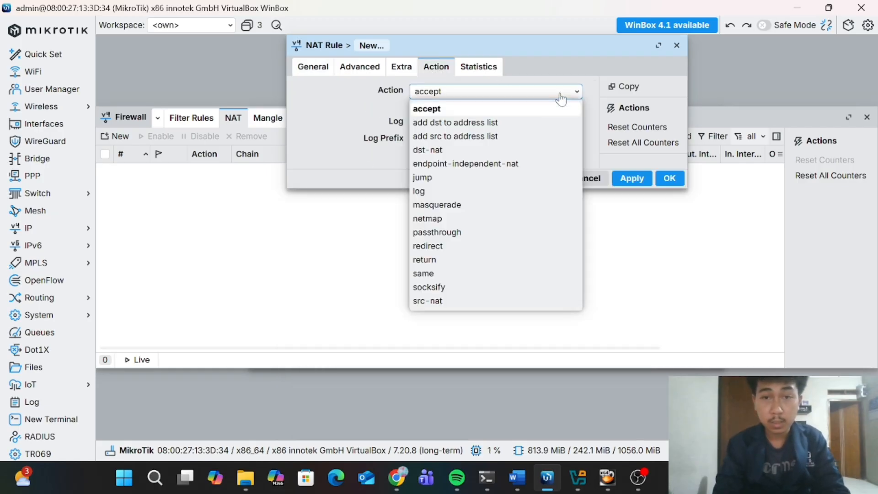
left_click(475, 209)
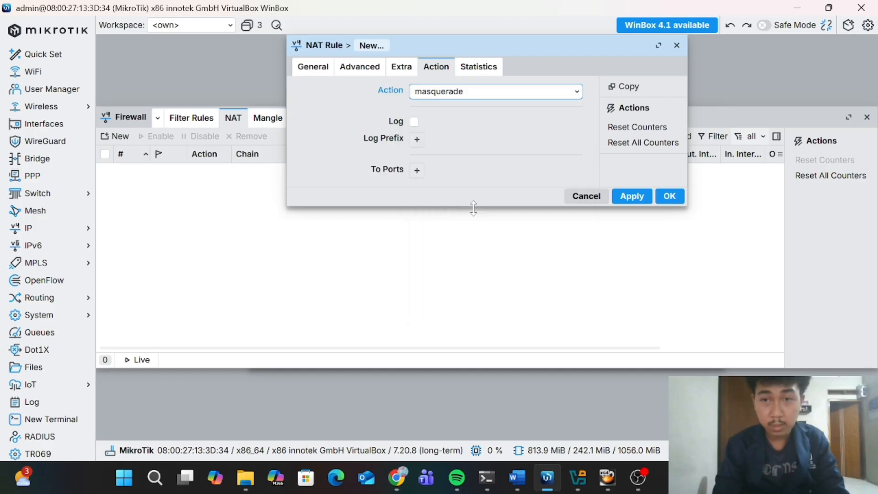
left_click(622, 198)
left_click(669, 196)
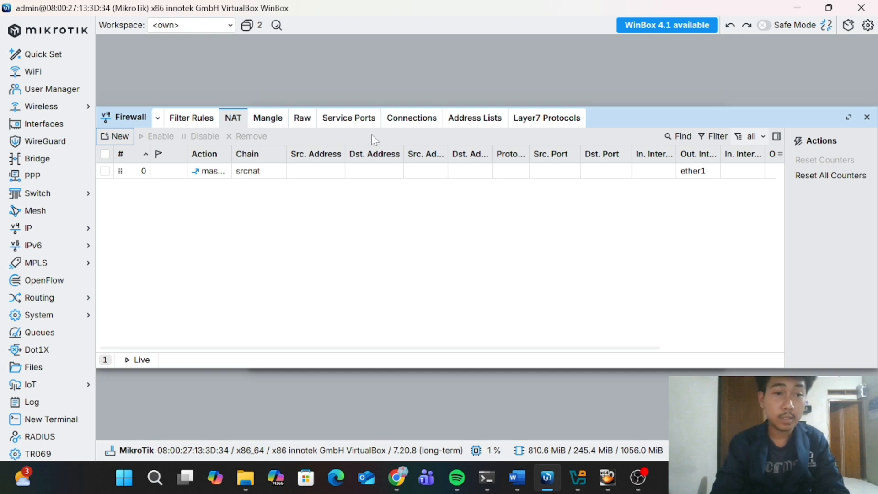
Close the Firewall and enable Allow Remote Requests in the router's DNS settings
left_click(867, 117)
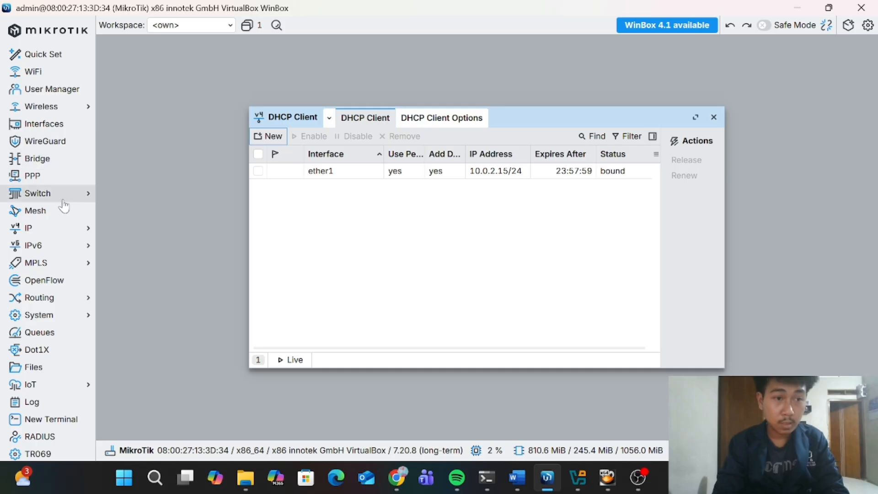
left_click(62, 231)
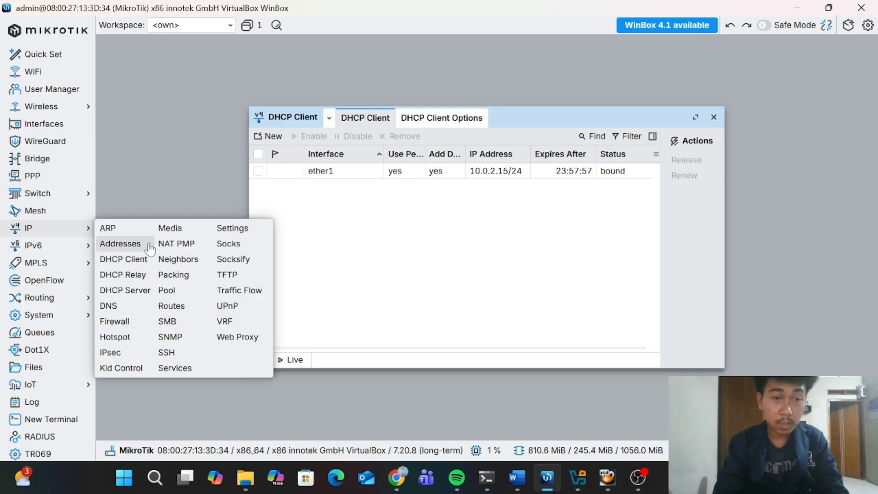
left_click(143, 308)
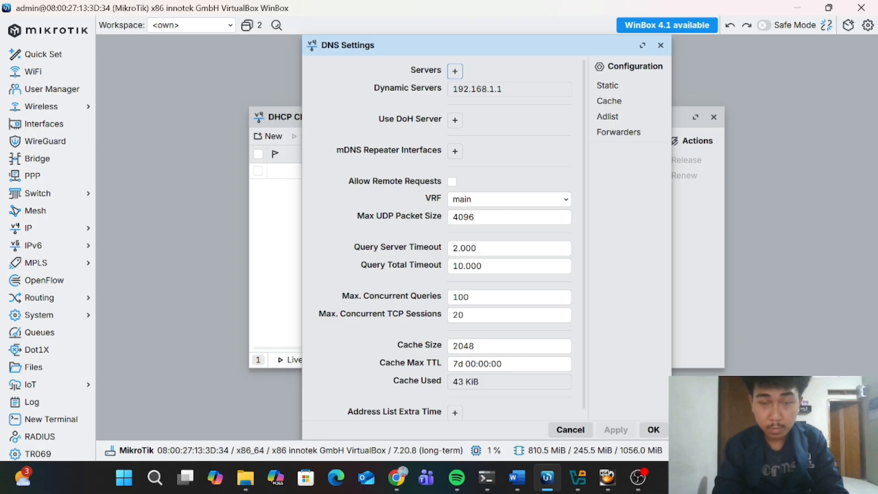
scroll(500, 284, "down", 1)
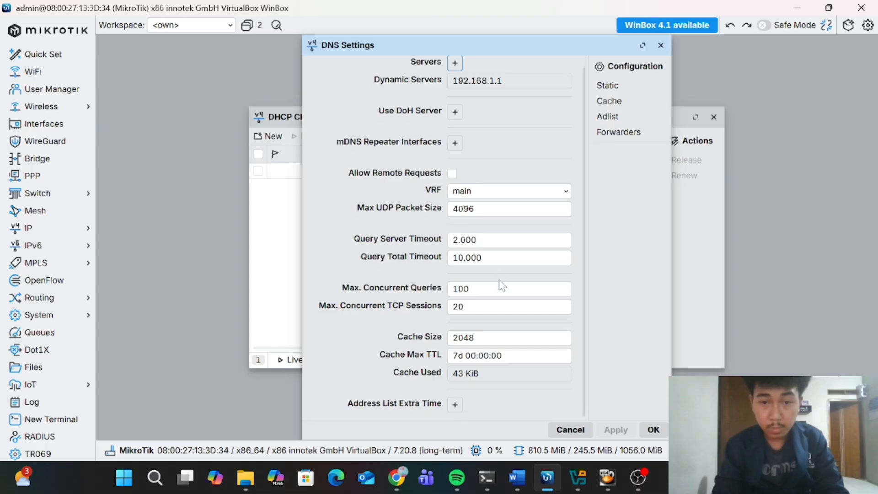
scroll(501, 285, "up", 1)
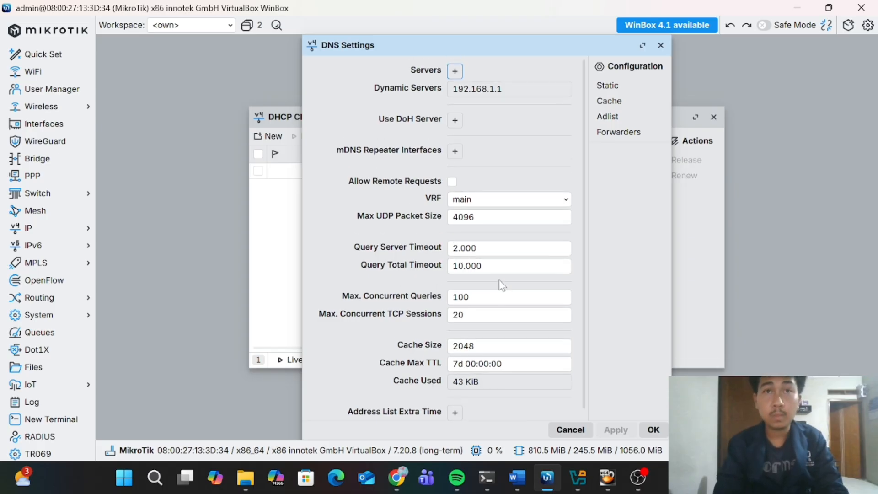
scroll(502, 285, "down", 1)
scroll(502, 285, "up", 1)
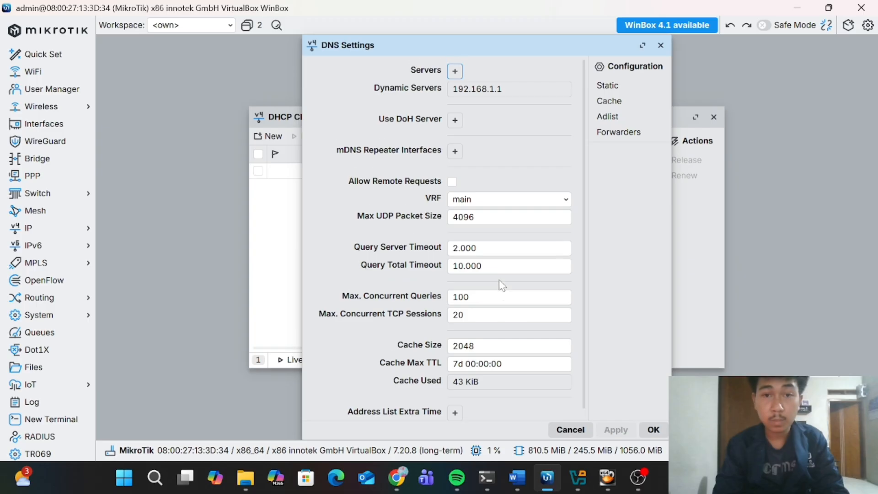
scroll(502, 285, "down", 1)
scroll(502, 285, "up", 1)
left_click(452, 181)
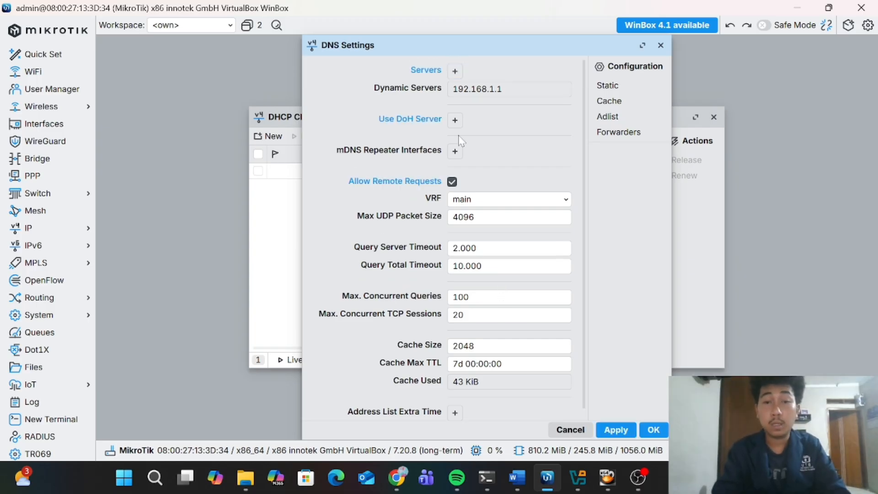
Add DNS servers 8.8.8.8 and 8.8.4.4 and apply the settings
left_click(455, 72)
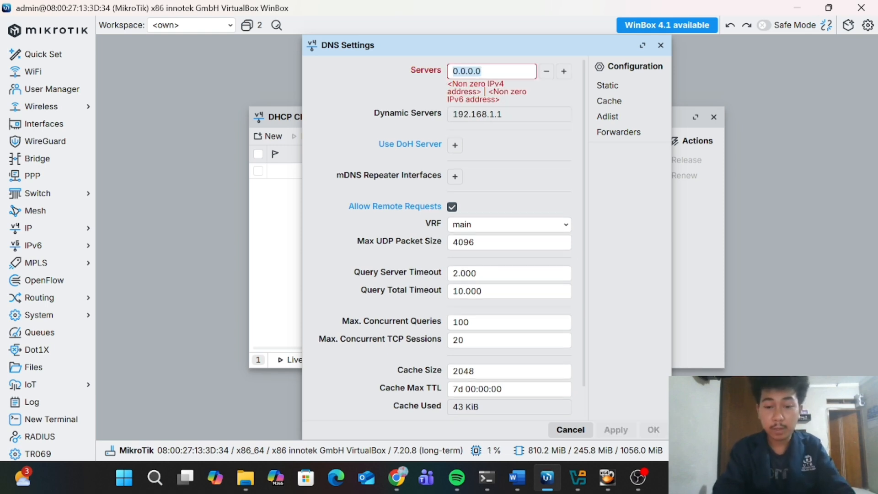
type("8")
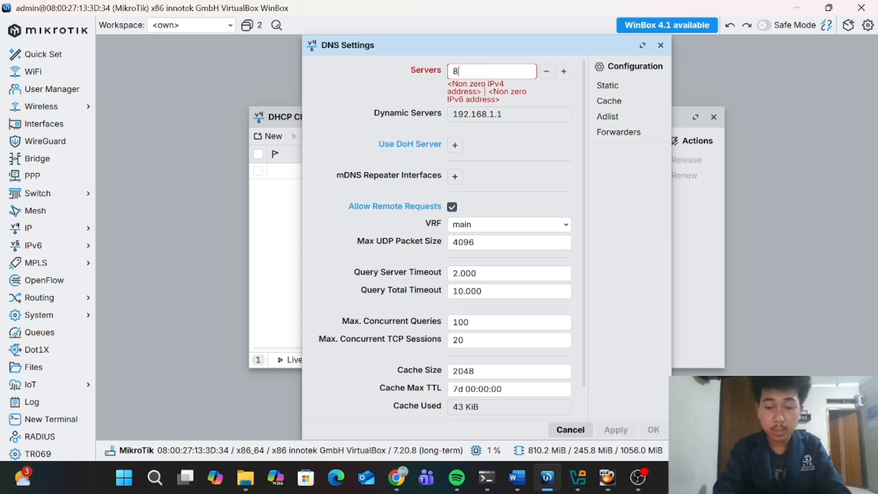
type(".8.8.8")
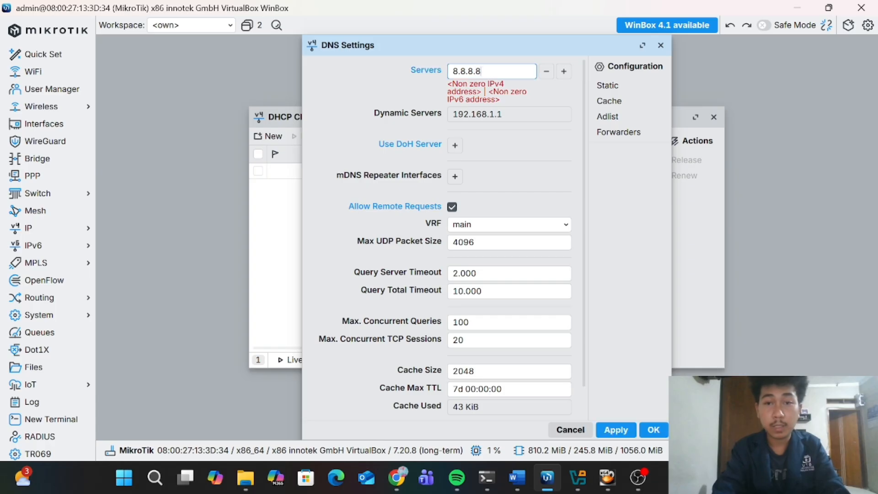
left_click(564, 71)
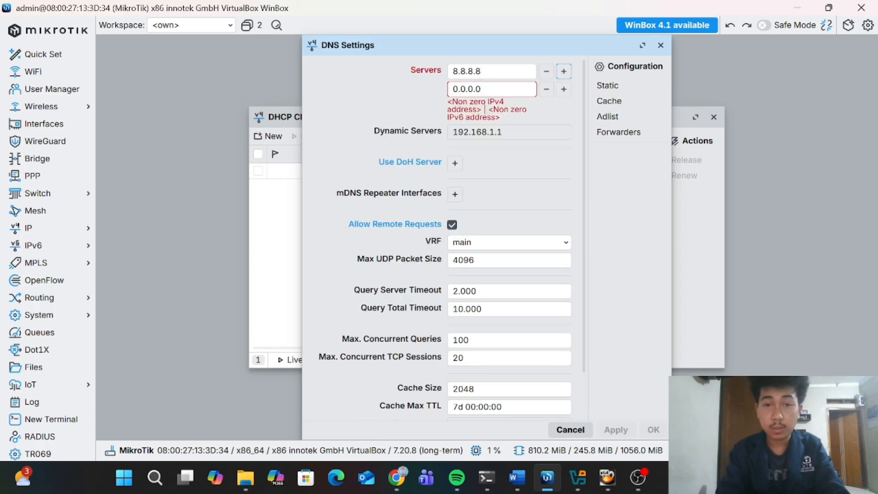
key("BackSpace")
key("BackSpace")
key("BackSpace")
key("BackSpace")
key("BackSpace")
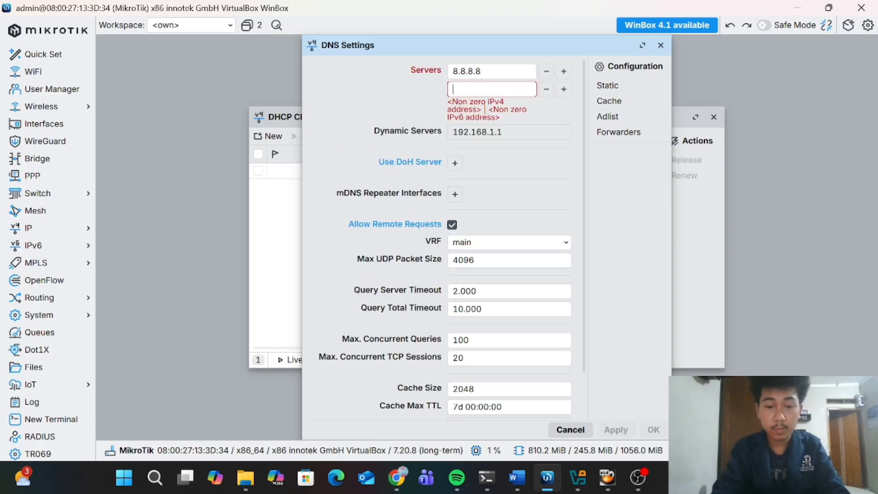
type("8.8")
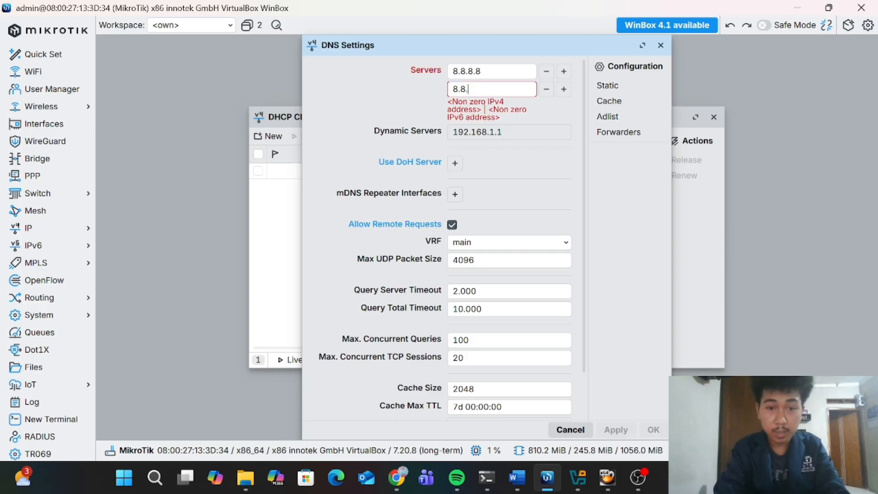
type(".4.4")
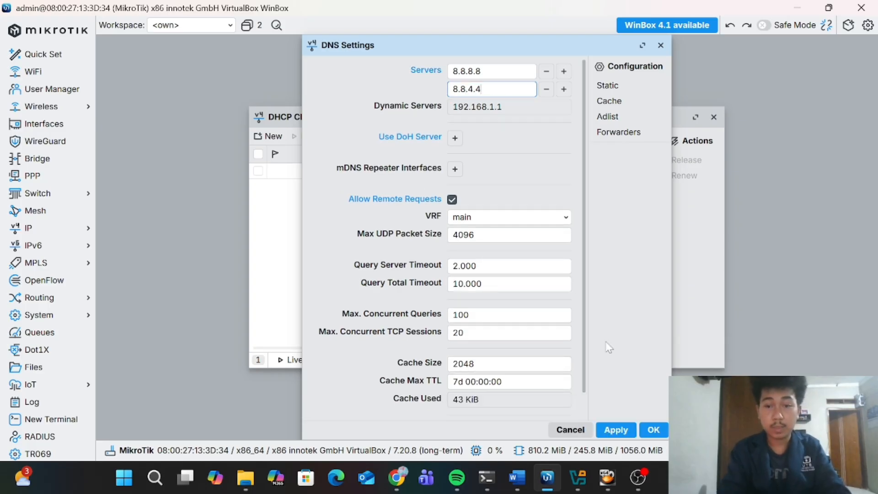
left_click(617, 430)
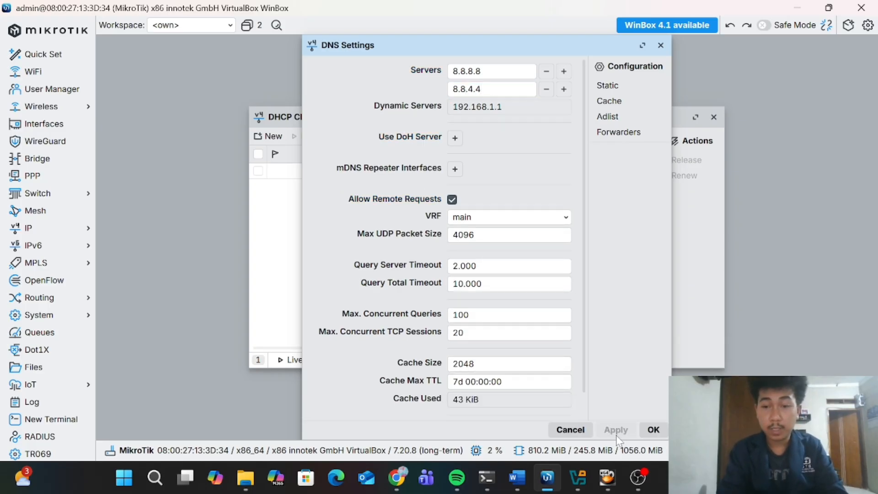
left_click(647, 434)
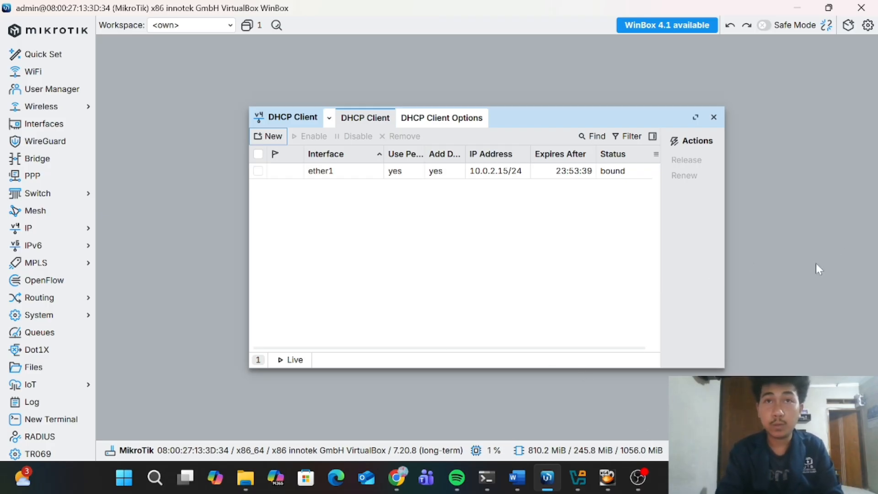
Close the DHCP Client list and open the DHCP Server window
left_click(714, 117)
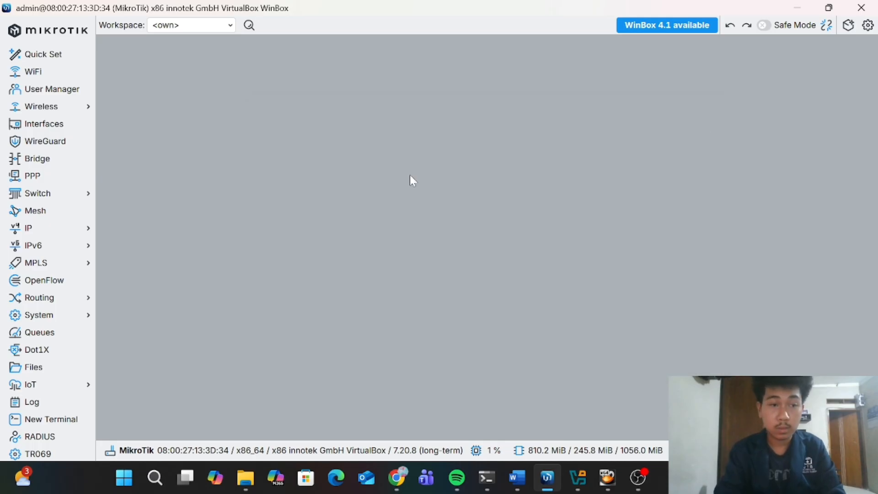
left_click(76, 235)
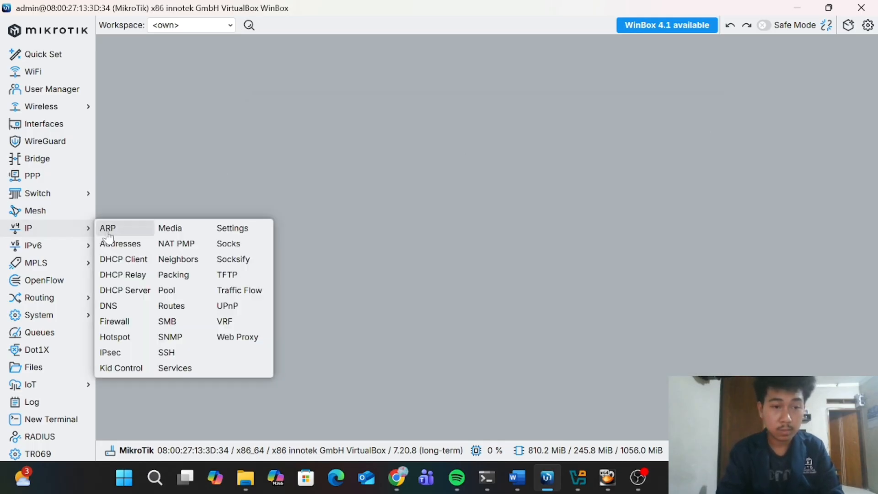
left_click(123, 290)
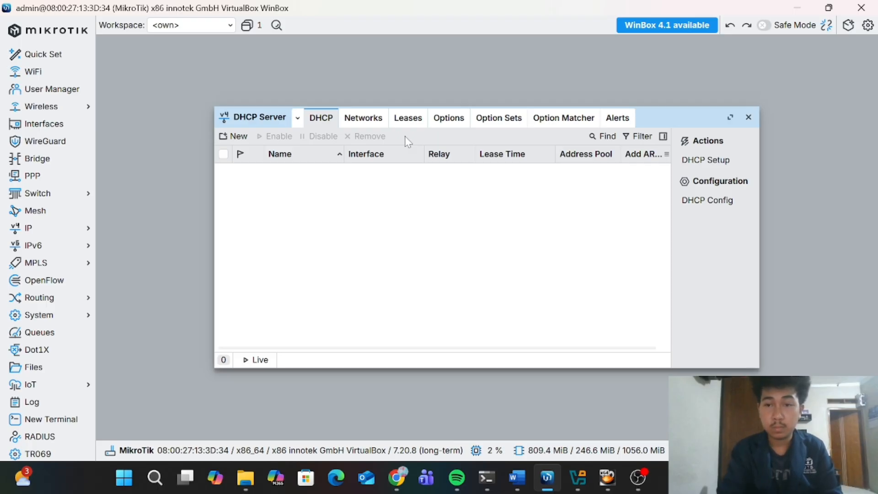
Run DHCP Setup on ether2 for 192.168.62.0/24, gateway 192.168.62.1, default pool, 00:30:00 lease
left_click(712, 161)
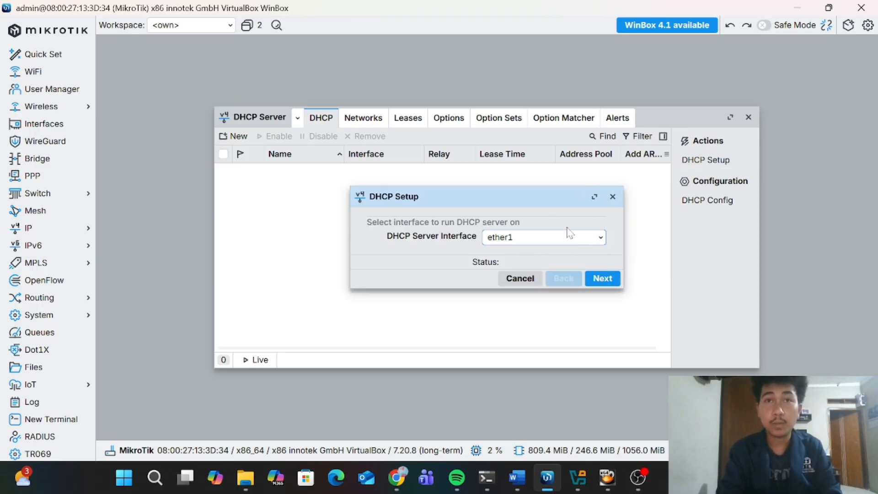
left_click(600, 243)
left_click(544, 268)
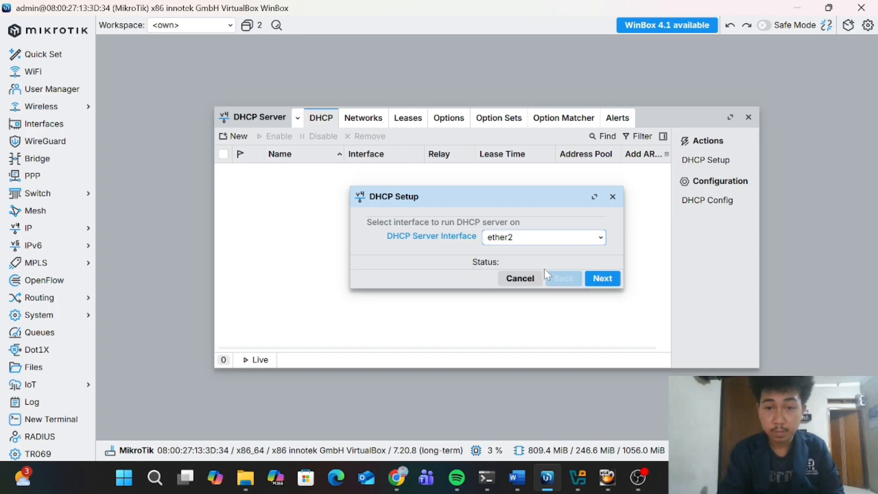
left_click(602, 280)
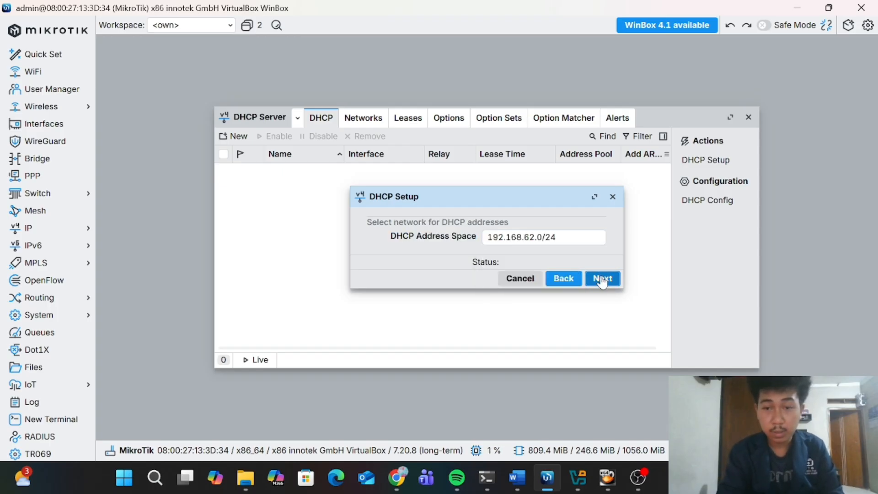
left_click(602, 280)
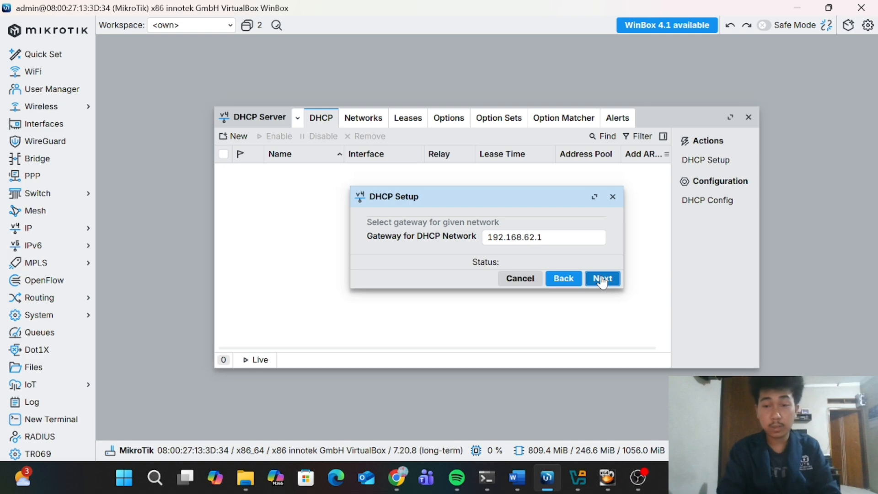
left_click(602, 280)
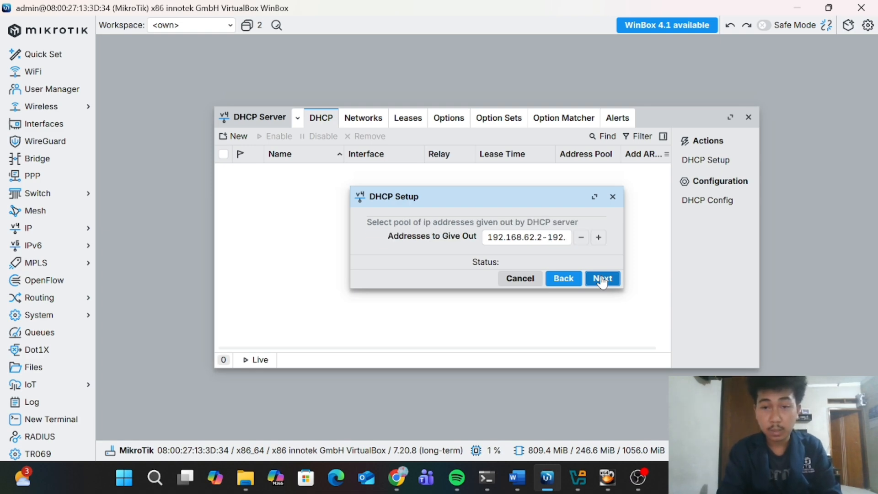
left_click(602, 280)
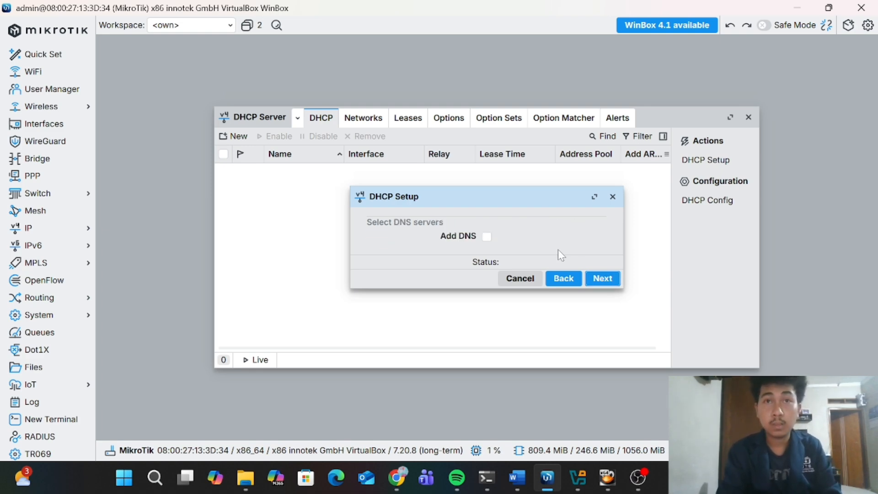
left_click(604, 287)
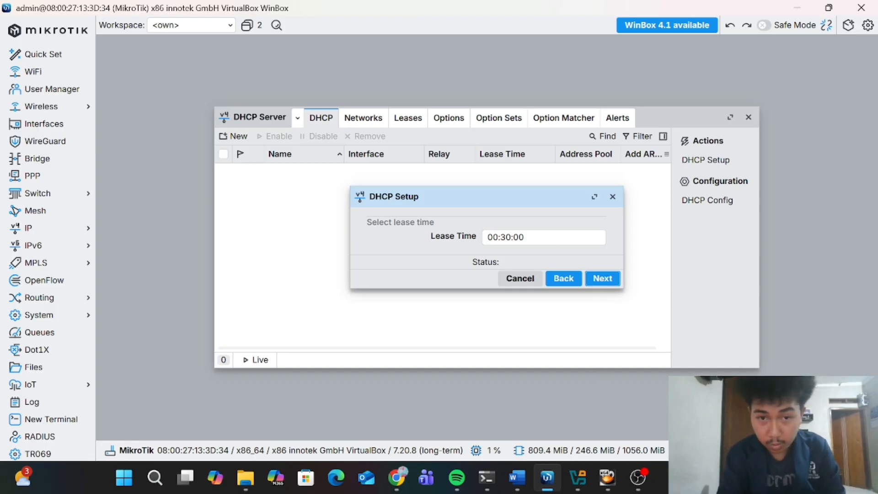
left_click(600, 280)
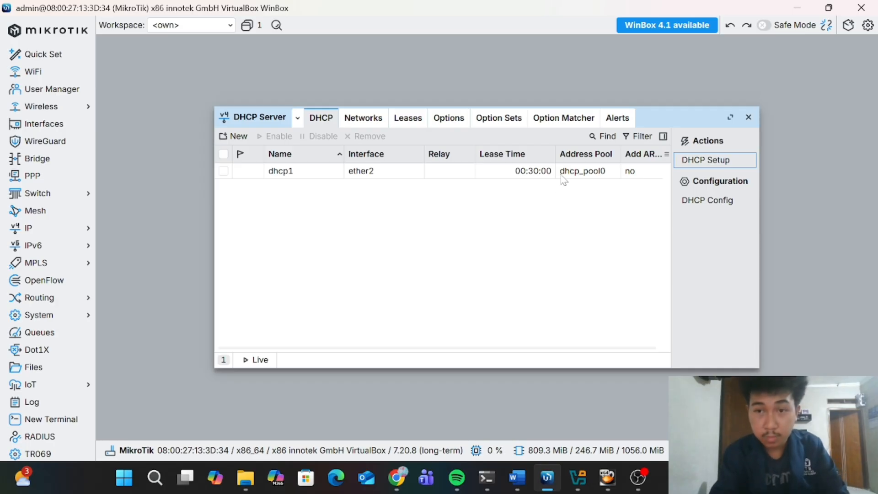
Delete dhcp1 and rerun DHCP Setup on ether2 with 192.168.62.0/24 and gateway 192.168.62.1
scroll(582, 174, "right", 1)
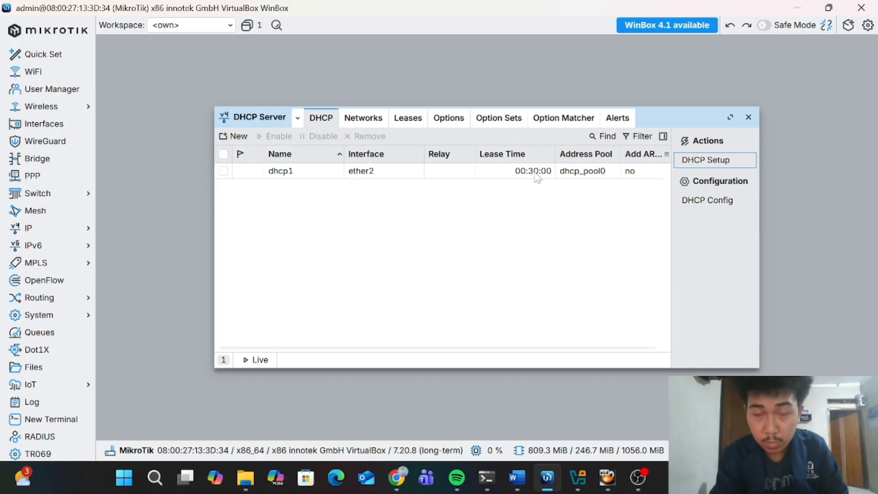
left_click(431, 175)
left_click(352, 137)
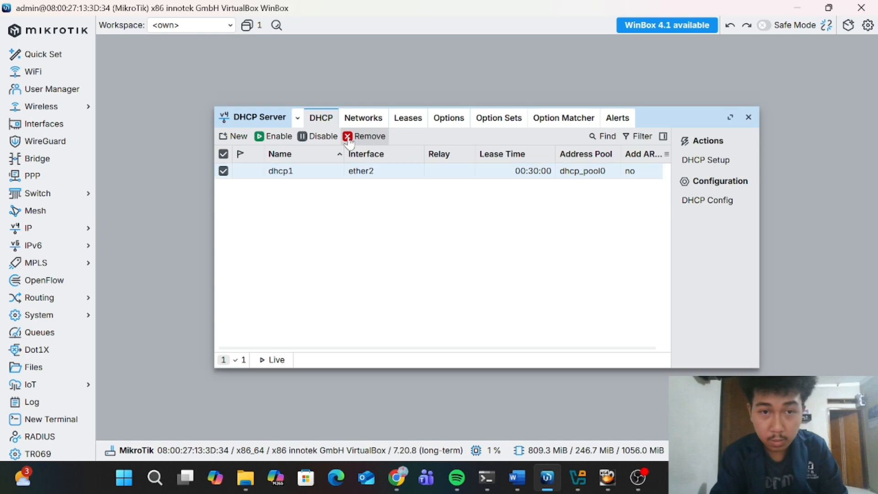
left_click(714, 163)
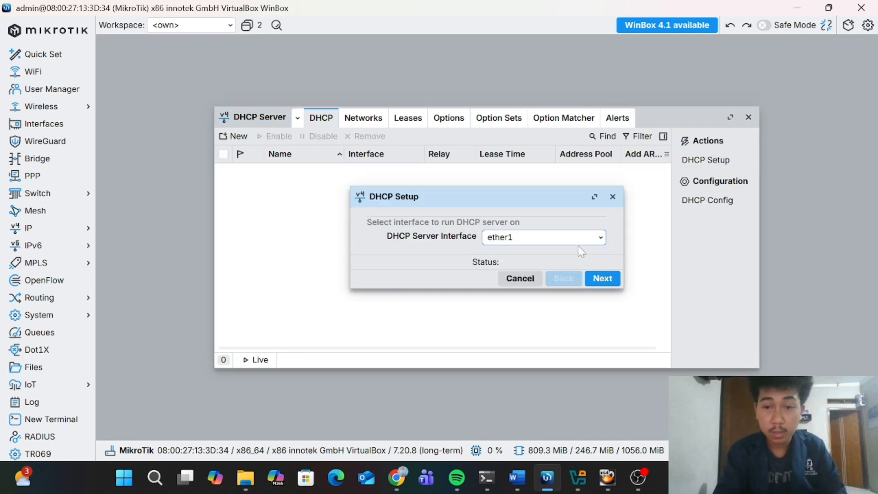
left_click(600, 238)
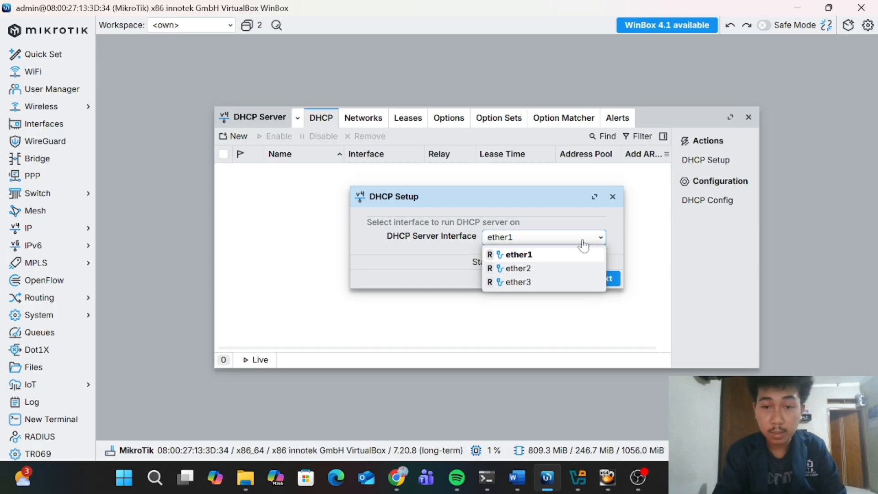
left_click(529, 271)
left_click(587, 277)
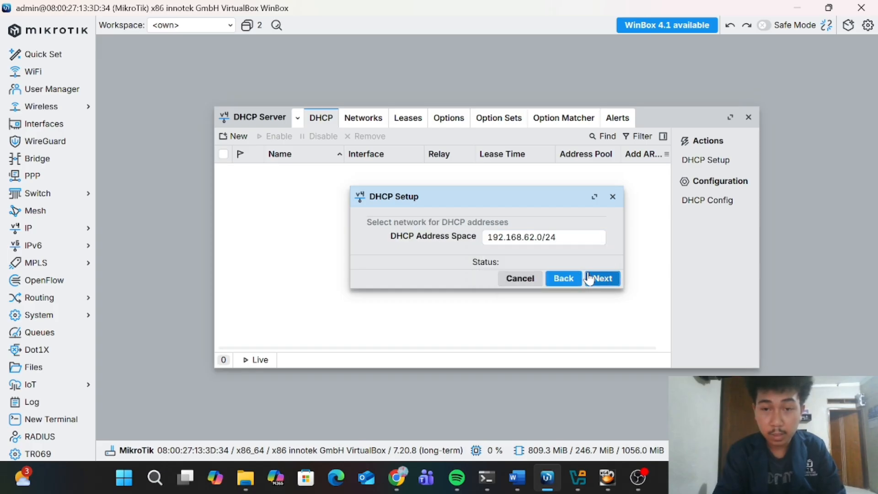
left_click(590, 278)
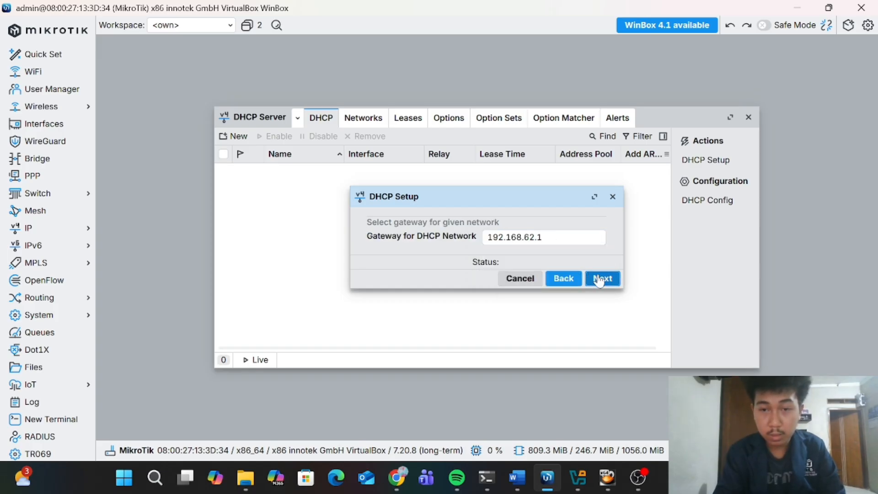
left_click(599, 279)
Keep pool 192.168.62.2-192.168.62.254, add DNS server 192.168.1.1, and finish with a 00:30:00 lease
left_click(599, 280)
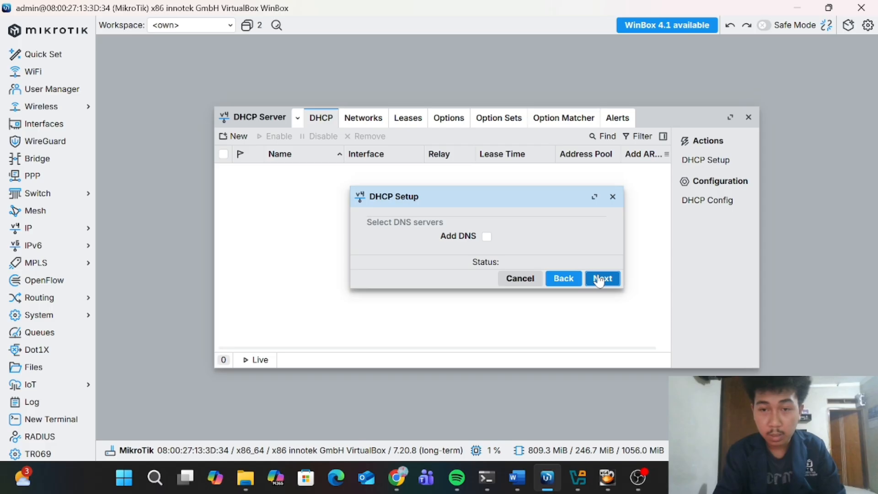
left_click(555, 280)
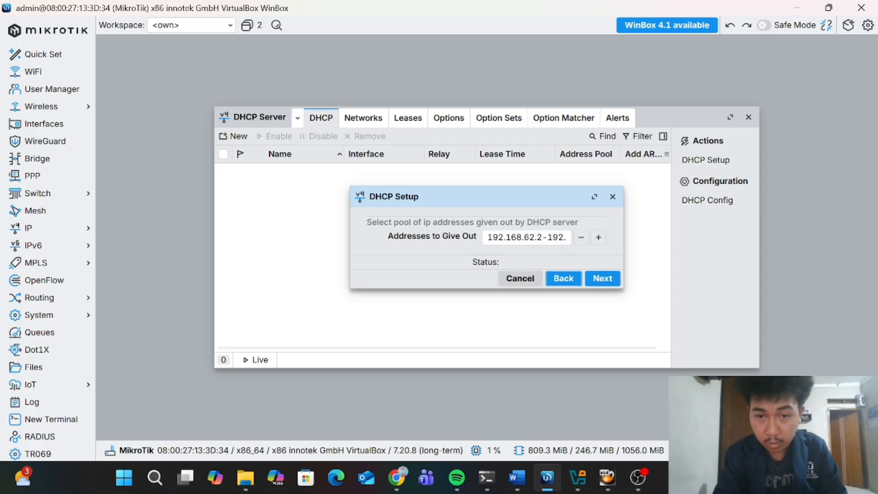
left_click(558, 237)
key("Right")
key("Right")
key("Right")
key("Right")
key("Right")
key("Right")
key("Right")
key("Right")
key("Right")
key("Right")
key("Right")
key("Right")
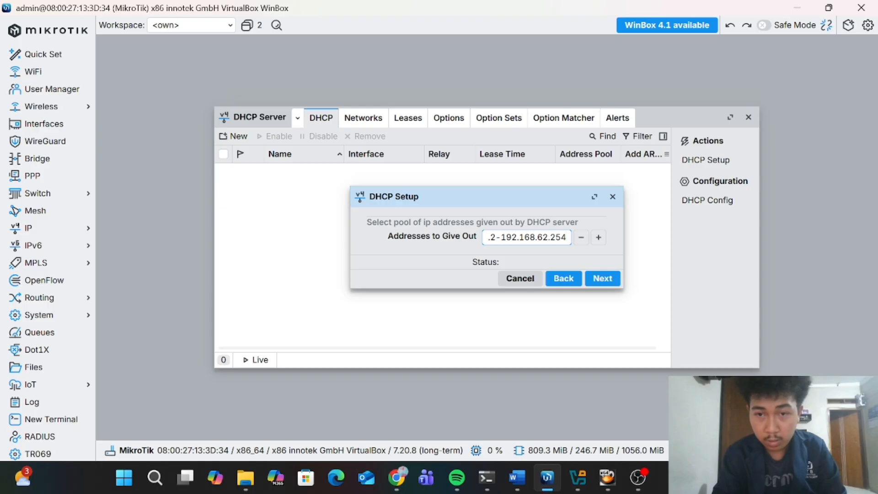
left_click(602, 278)
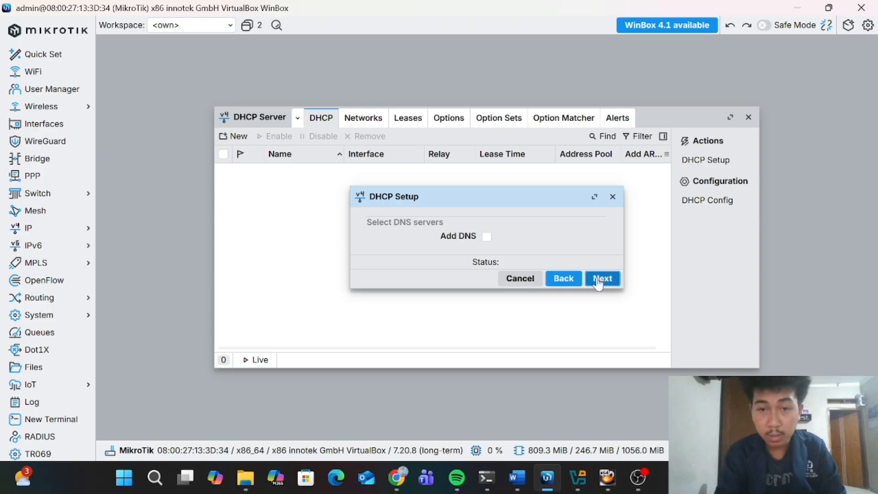
left_click(486, 237)
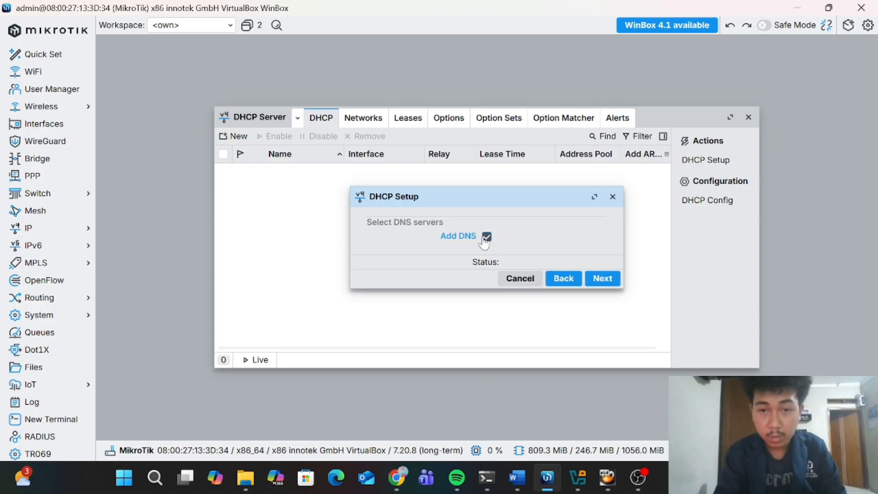
left_click(603, 279)
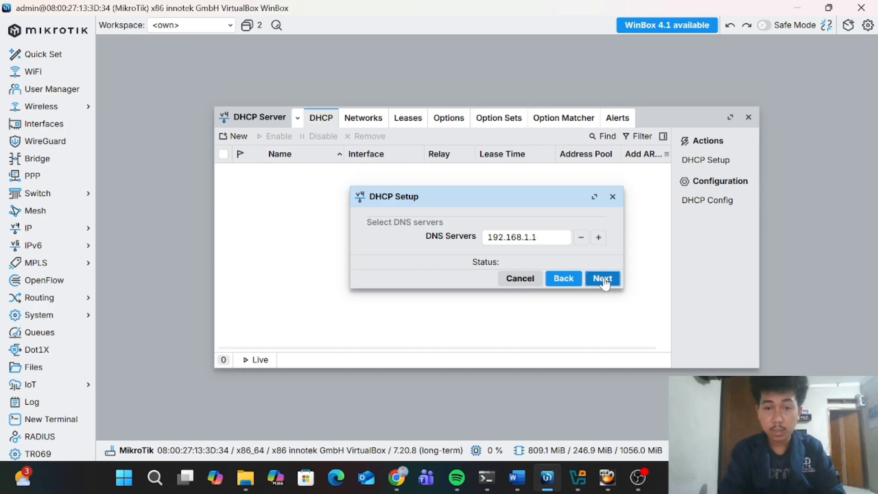
left_click(604, 282)
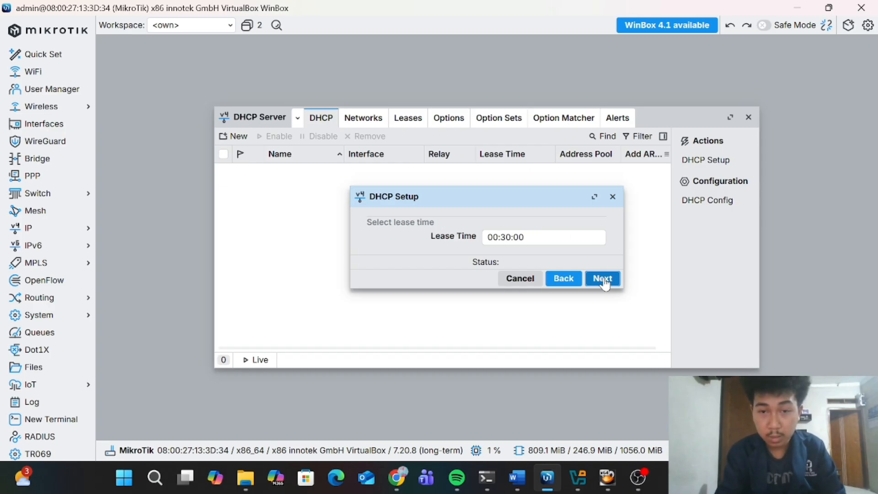
left_click(603, 280)
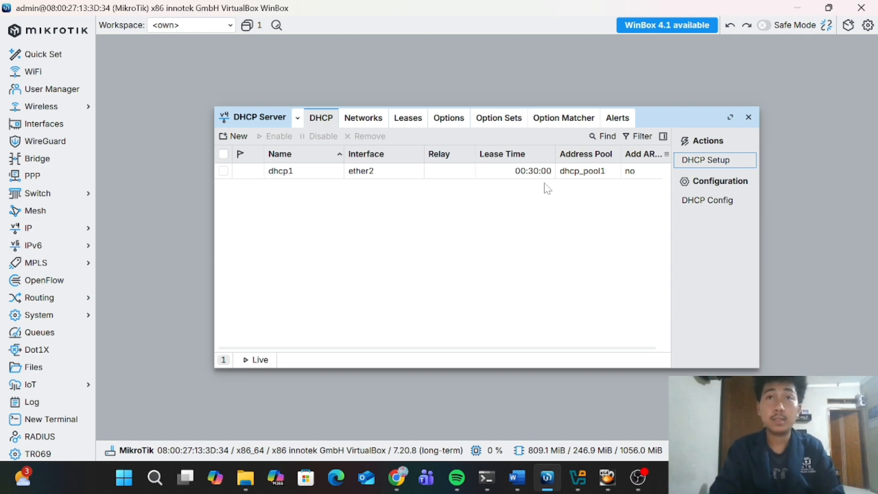
Close the VM settings in VirtualBox Manager and start the winxp machine
left_click(581, 478)
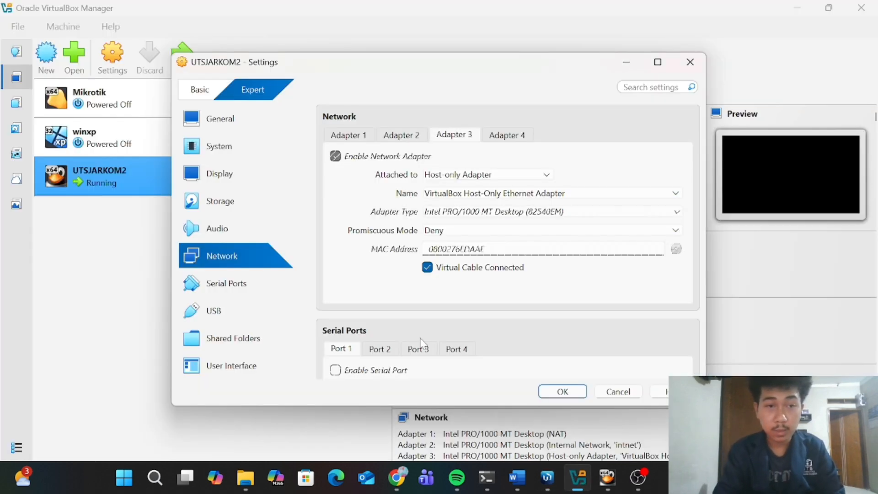
left_click(690, 62)
left_click(132, 146)
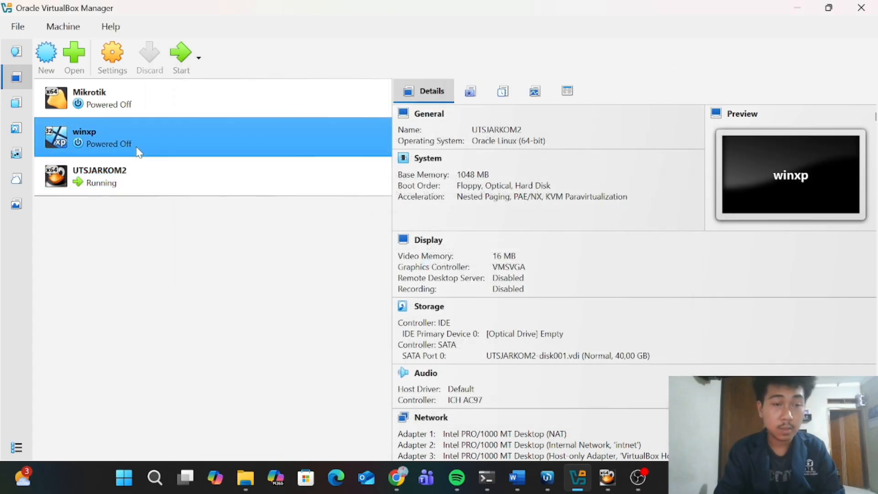
left_click(178, 59)
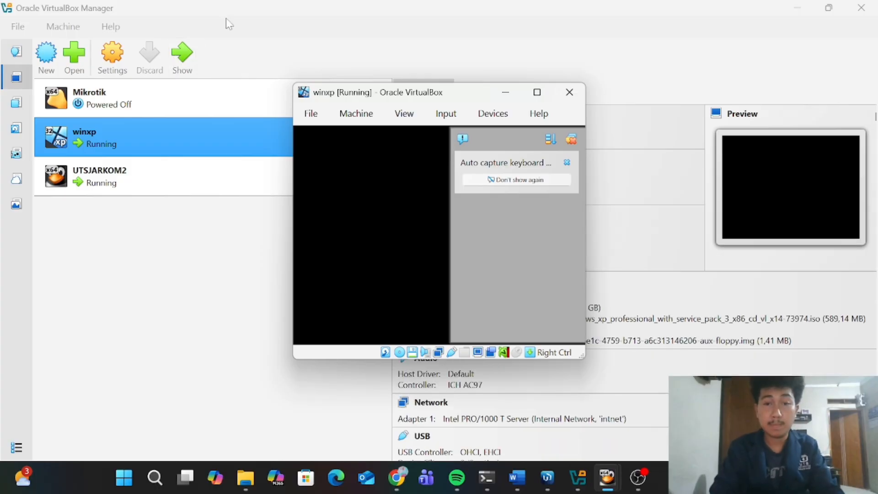
Dismiss the keyboard and mouse notices and maximize the winxp window
left_click(565, 163)
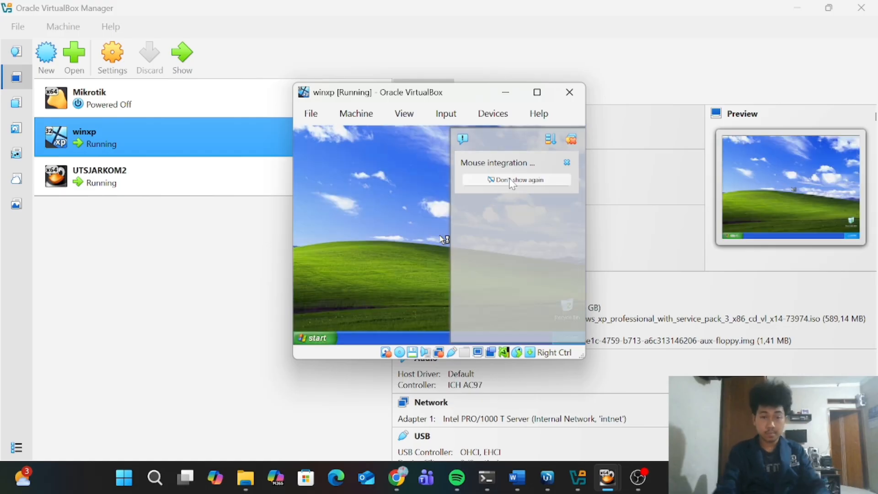
left_click(566, 163)
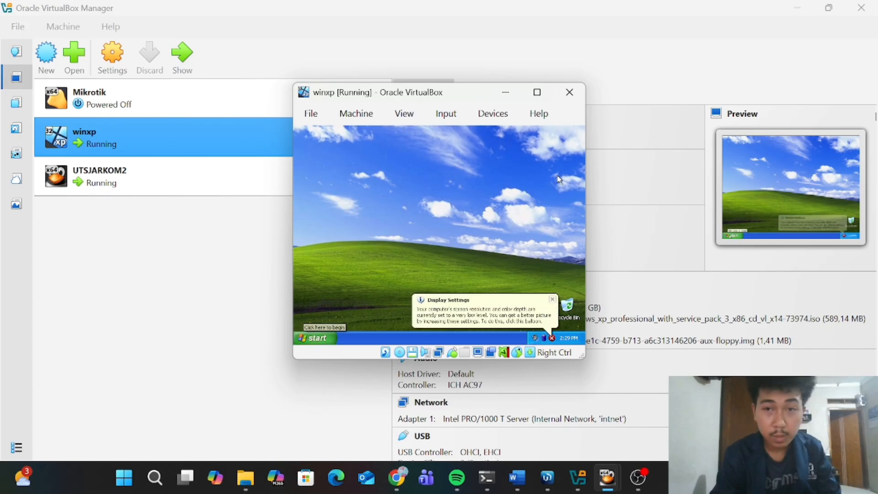
left_click(537, 93)
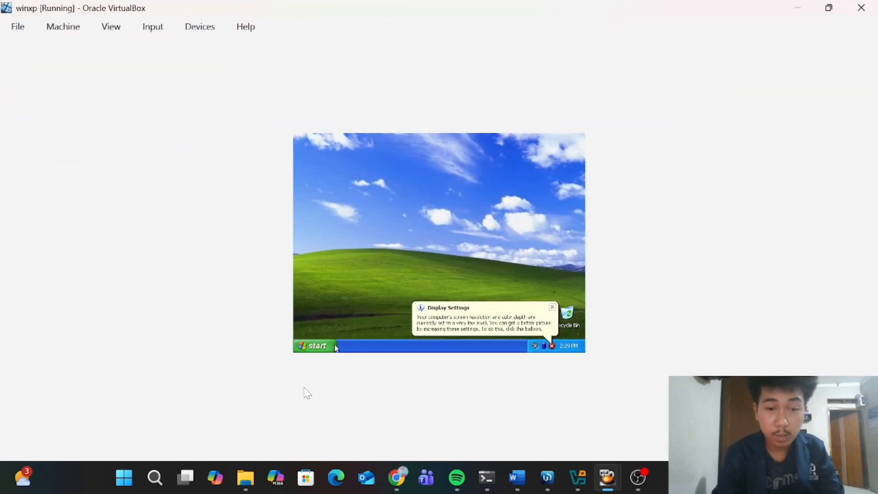
Open Control Panel's Network and Internet Connections and dismiss the security and tour balloons
left_click(309, 346)
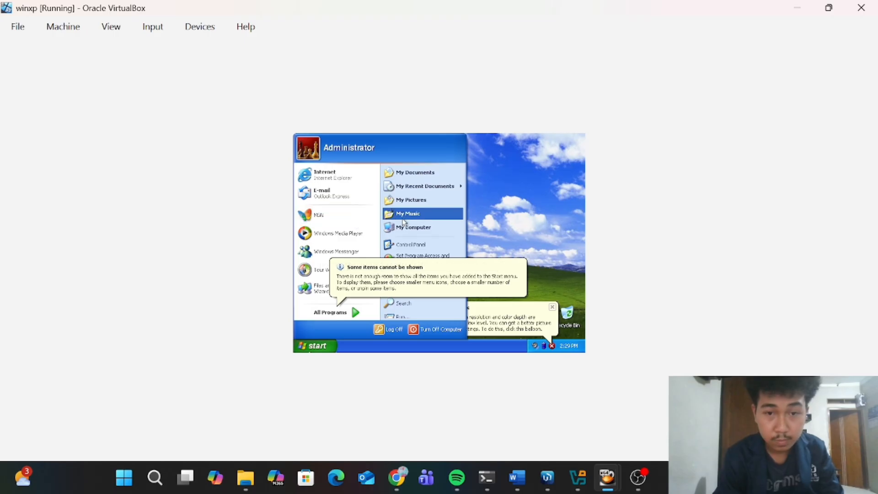
left_click(404, 245)
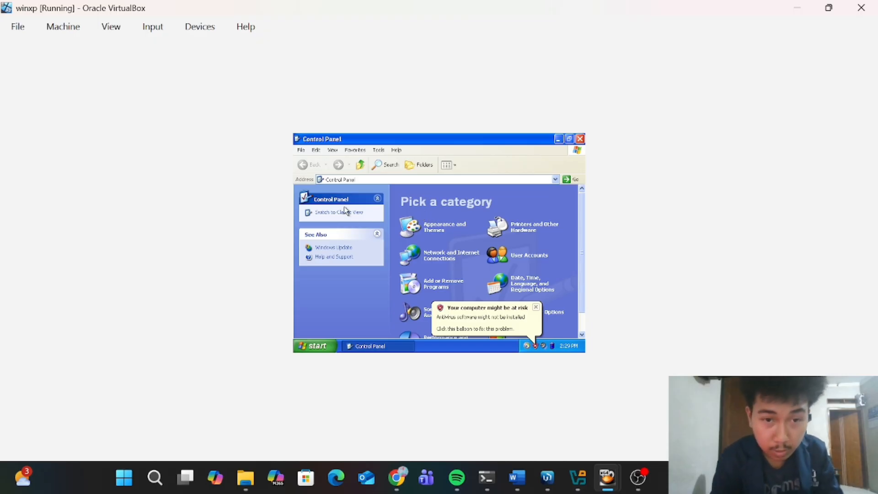
left_click(437, 256)
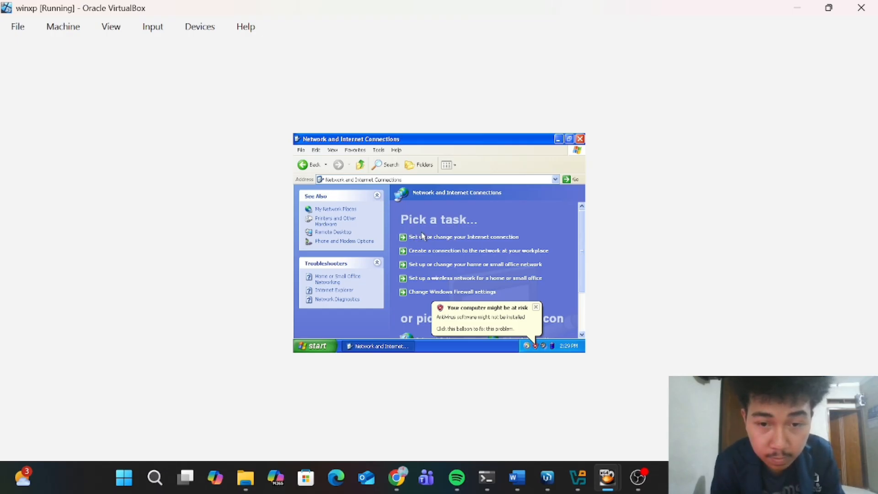
left_click(537, 310)
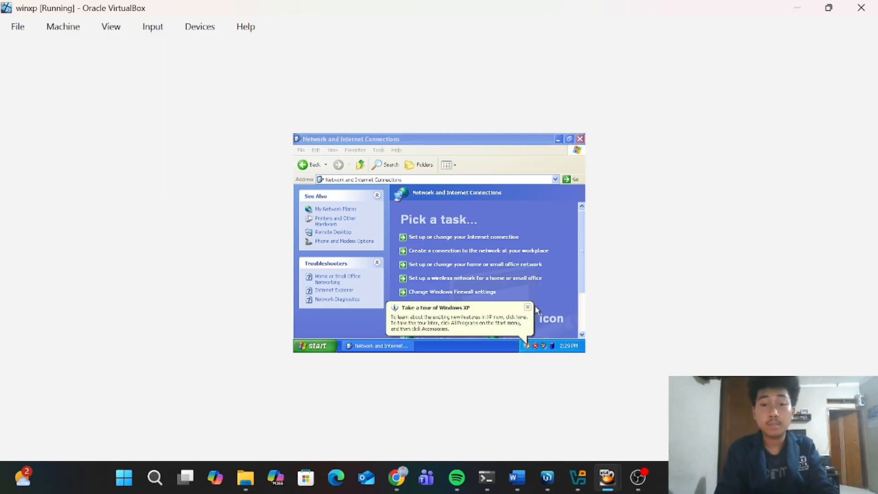
left_click(529, 308)
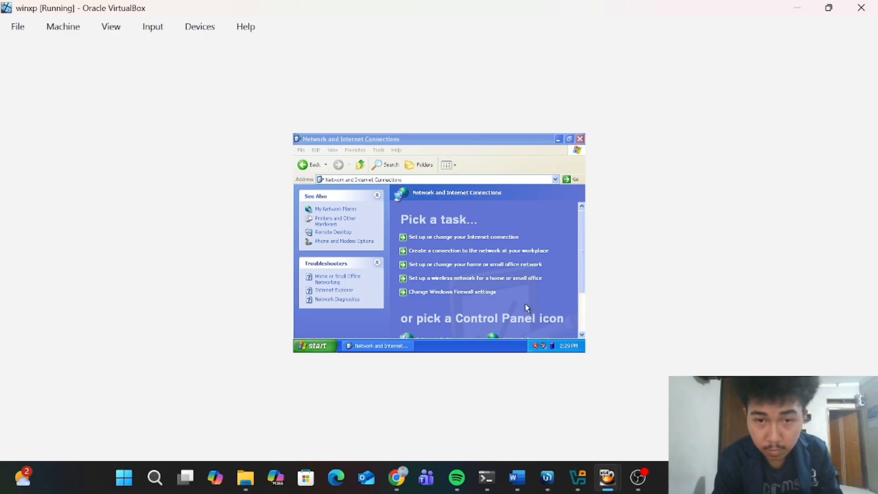
Return to the Control Panel categories and open Network Connections from Network and Internet Connections
left_click_drag(583, 283, 582, 311)
left_click_drag(582, 316, 558, 197)
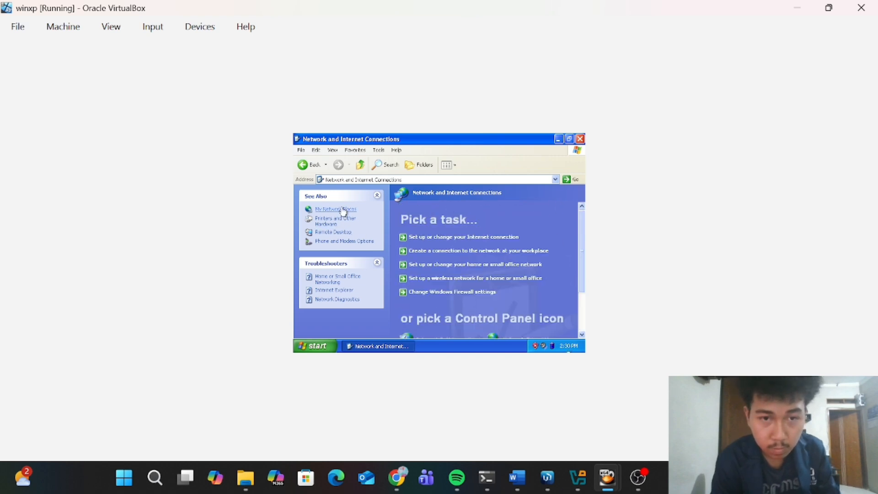
left_click(304, 163)
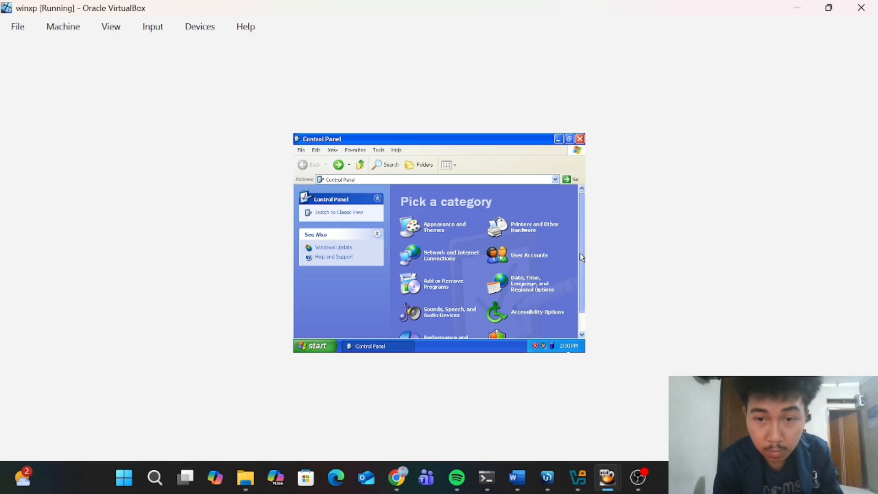
scroll(580, 254, "down", 1)
scroll(579, 265, "up", 1)
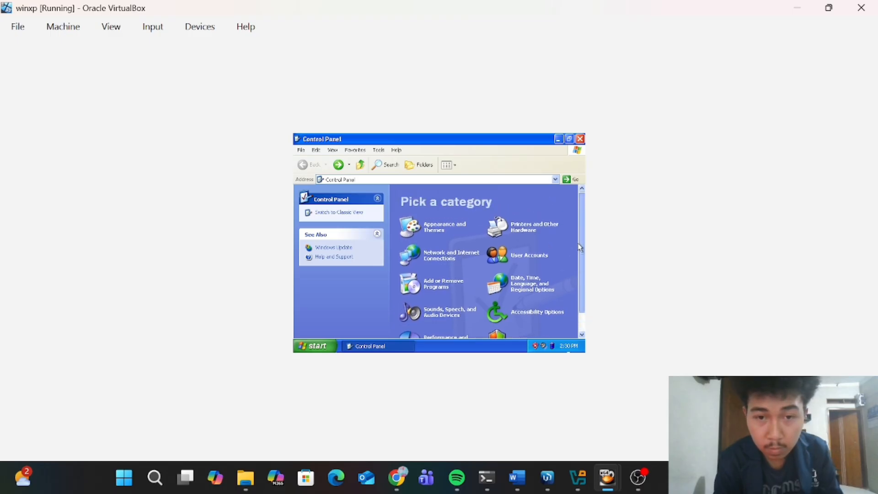
left_click(450, 254)
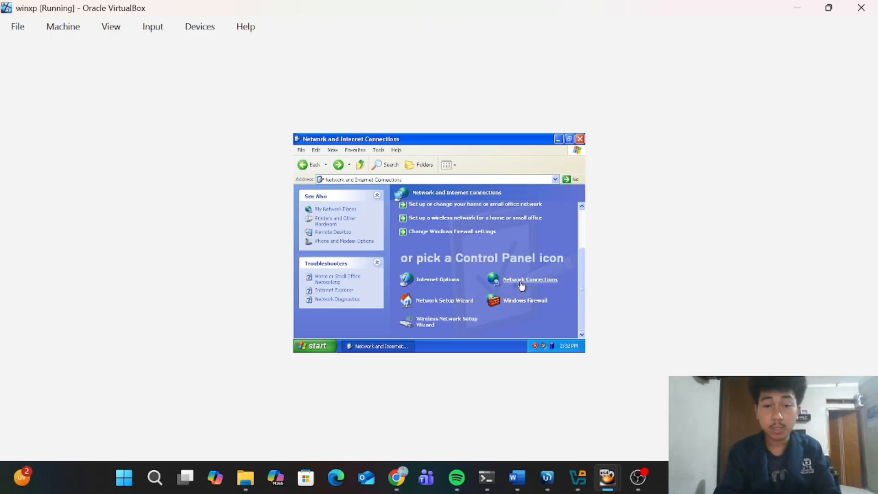
left_click(522, 286)
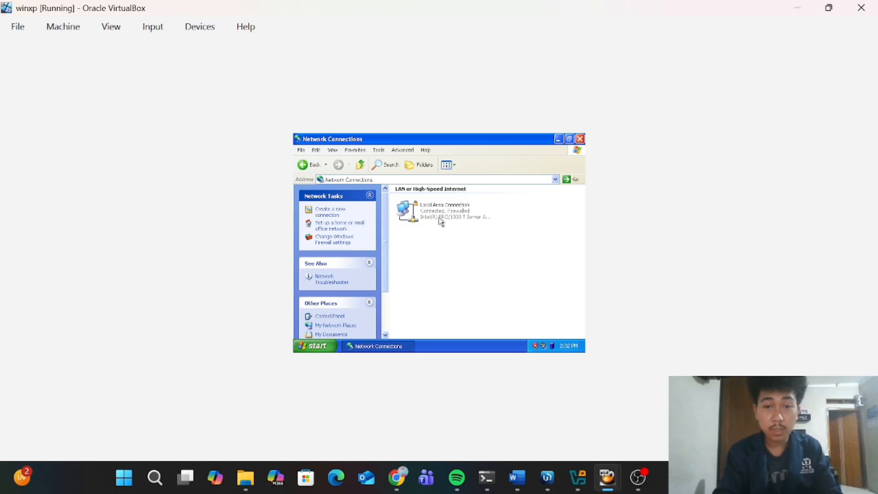
Open the Internet Protocol (TCP/IP) properties of Local Area Connection to review the automatic addressing
right_click(428, 215)
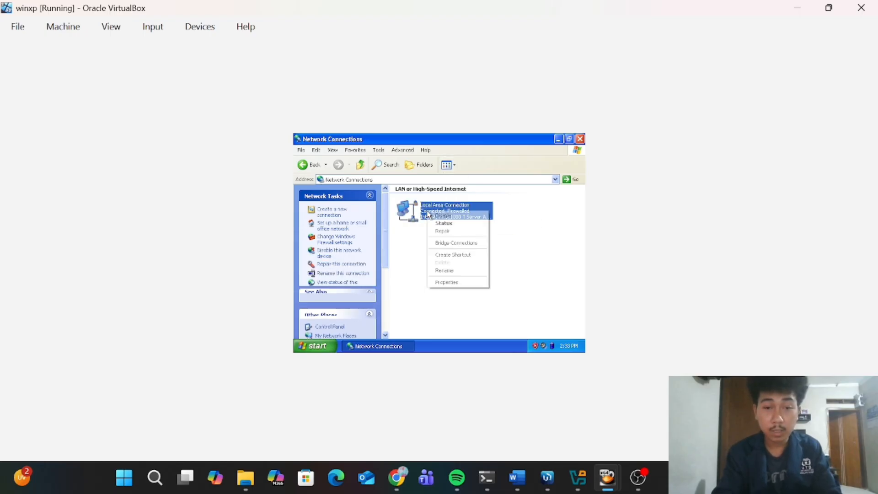
left_click(452, 282)
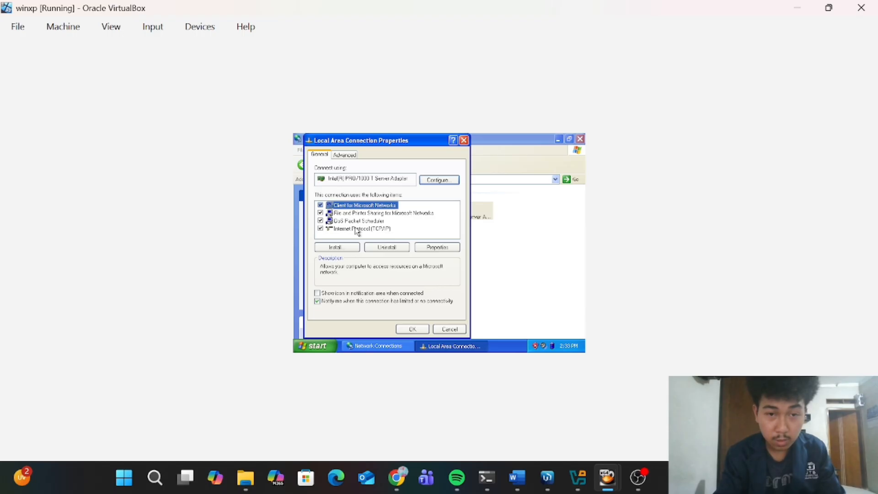
left_click(358, 229)
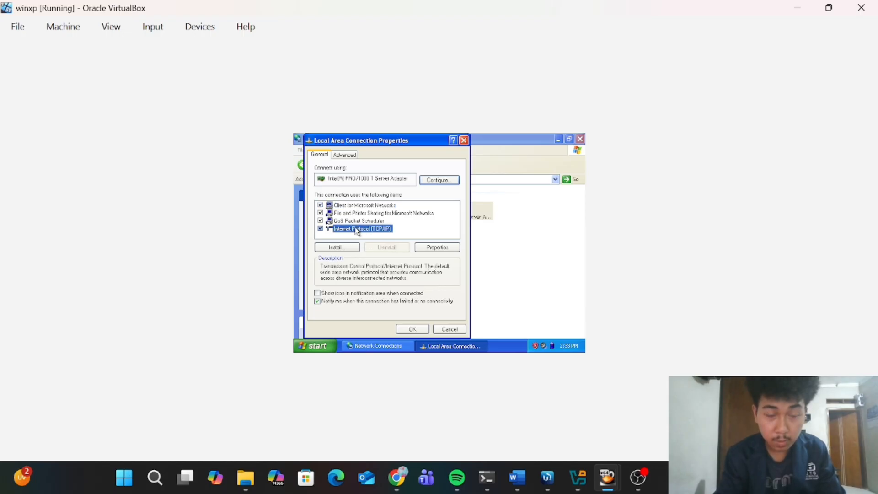
left_click(429, 249)
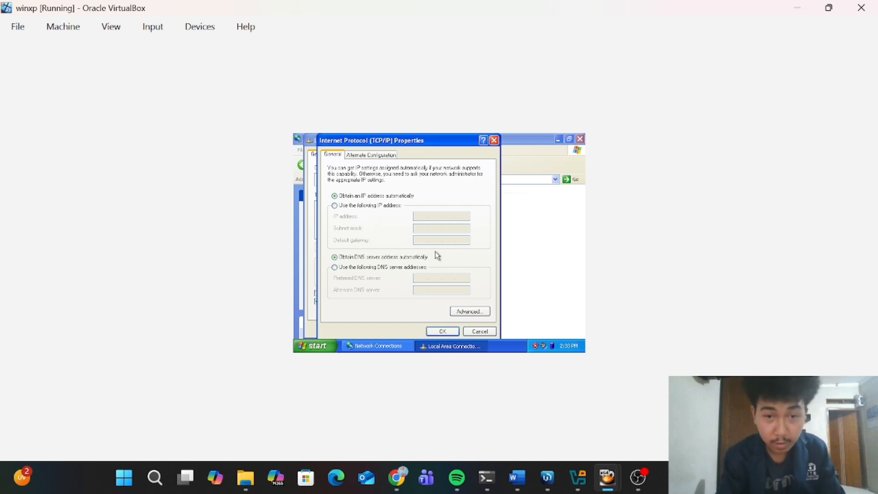
Close the TCP/IP, connection properties and Network Connections windows to return to the desktop
left_click(494, 140)
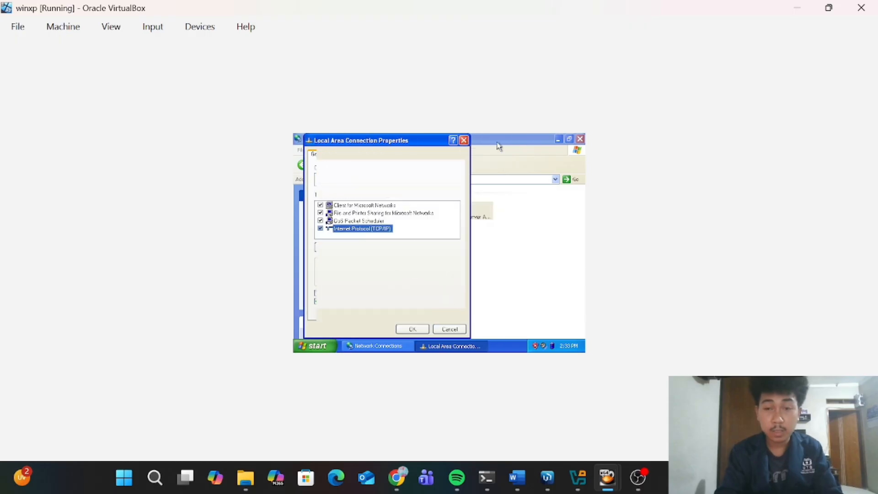
left_click(465, 141)
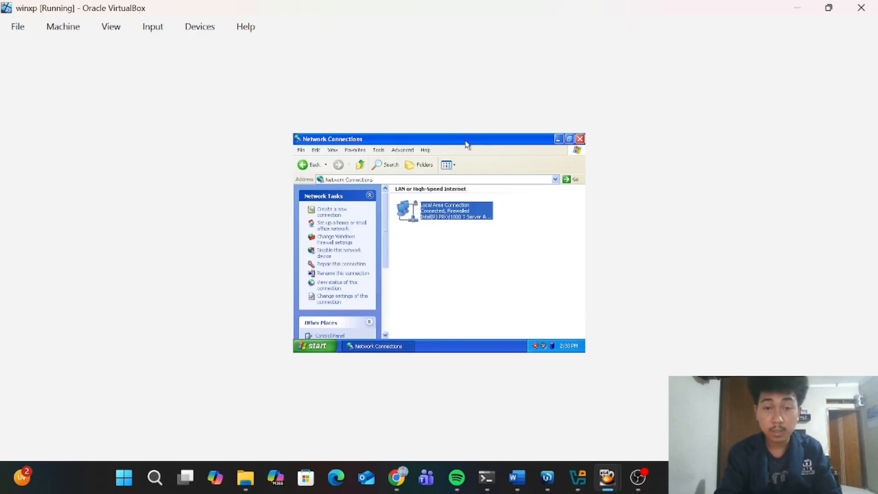
left_click(580, 139)
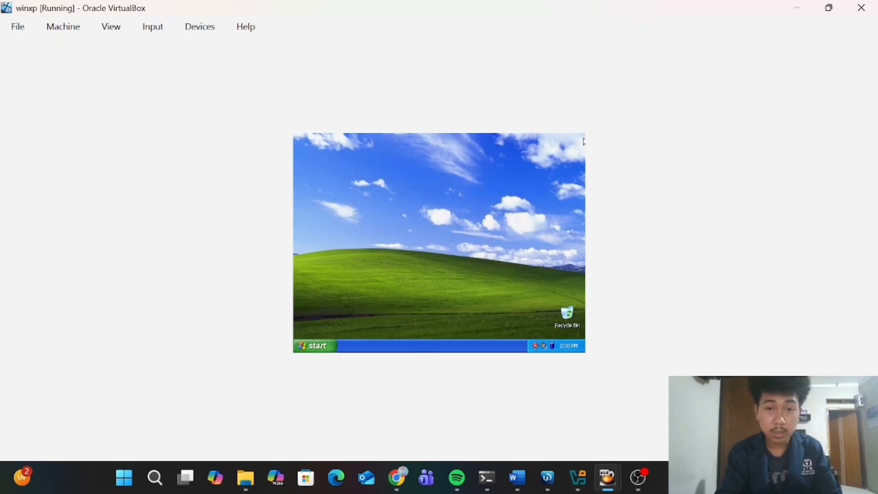
Run ipconfig in a Command Prompt to show address 192.168.62.254 and gateway 192.168.62.1
left_click(333, 344)
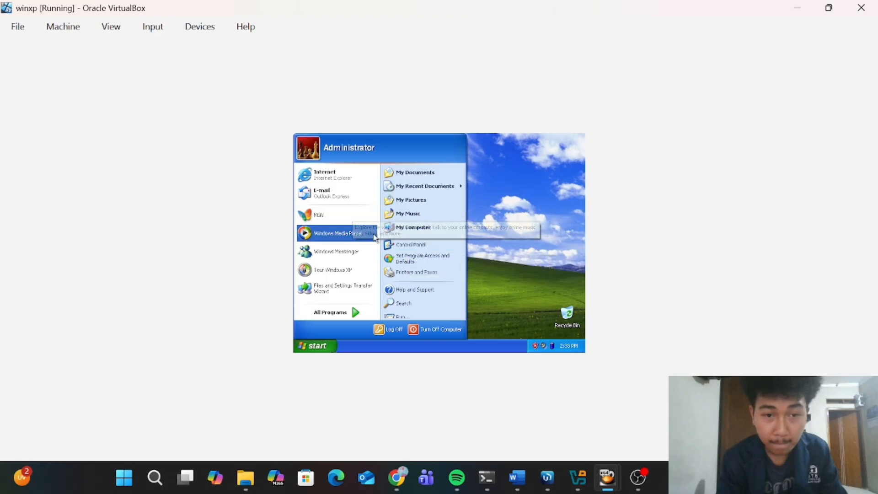
mouse_move(355, 313)
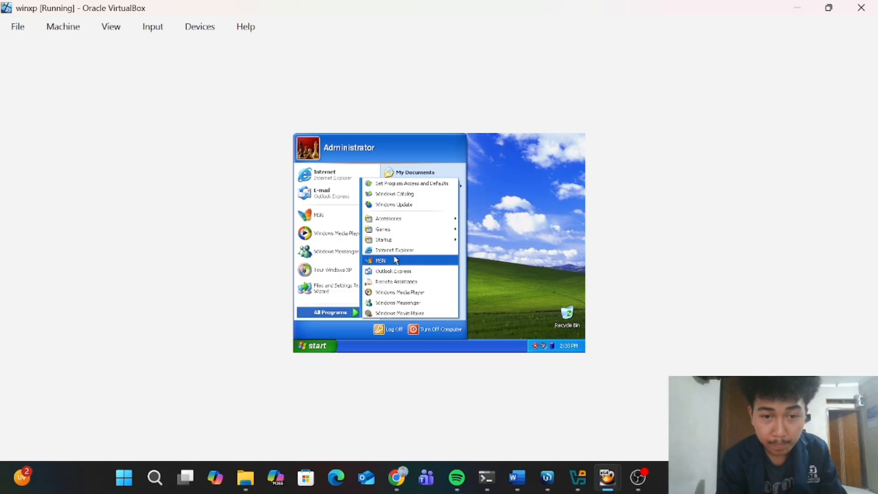
mouse_move(426, 219)
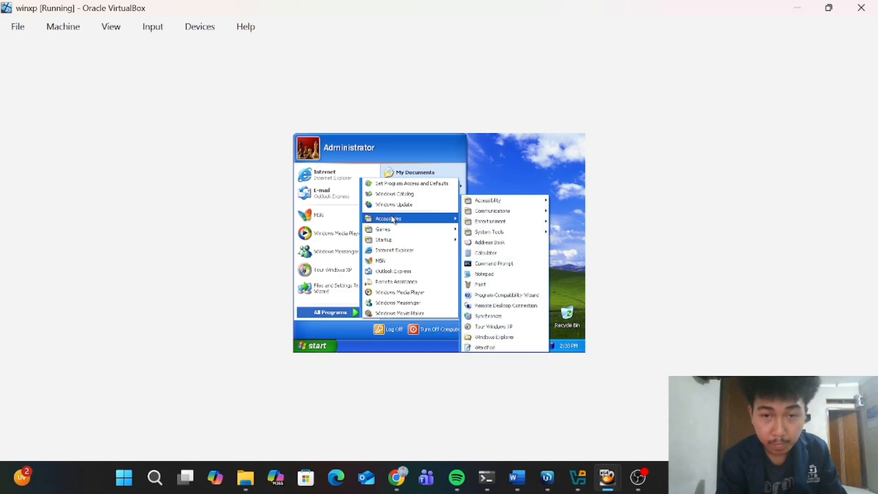
left_click(485, 265)
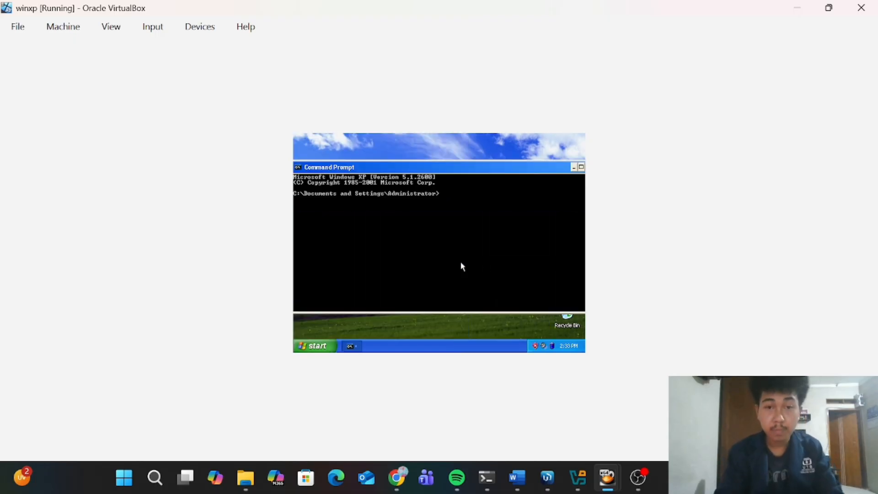
type("ipco")
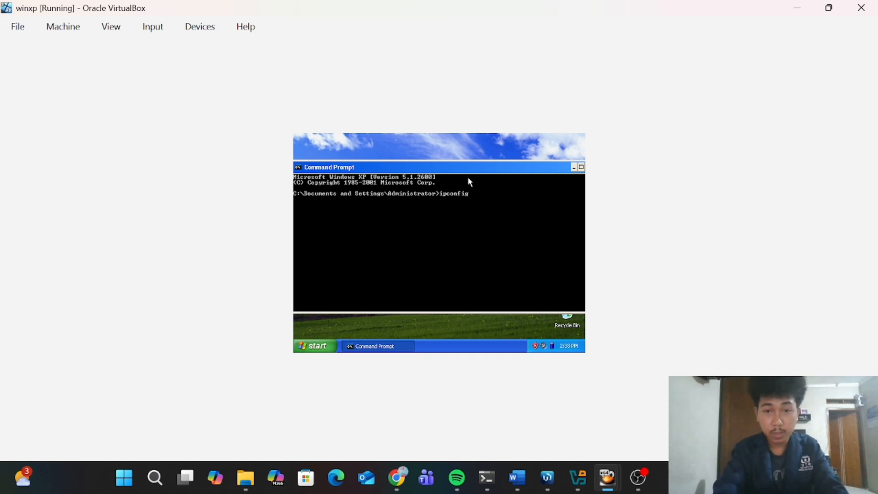
type("nfig")
key("Return")
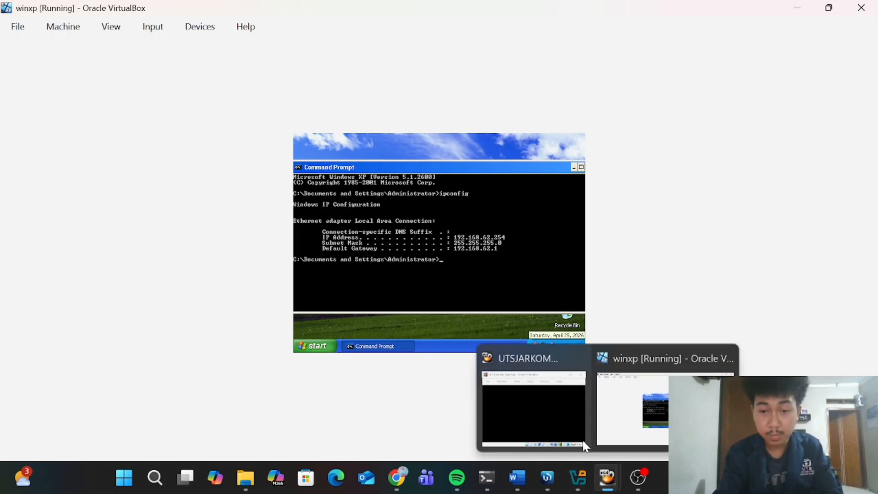
Switch back to WinBox from the taskbar
mouse_move(591, 481)
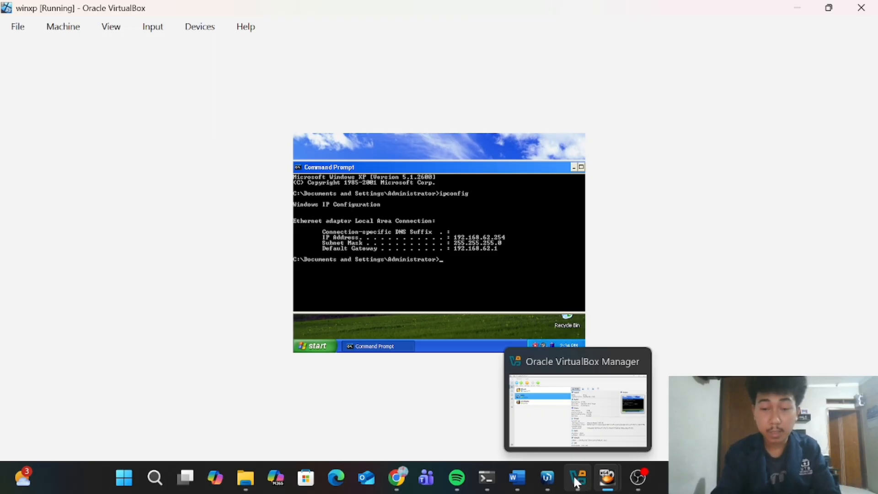
mouse_move(547, 480)
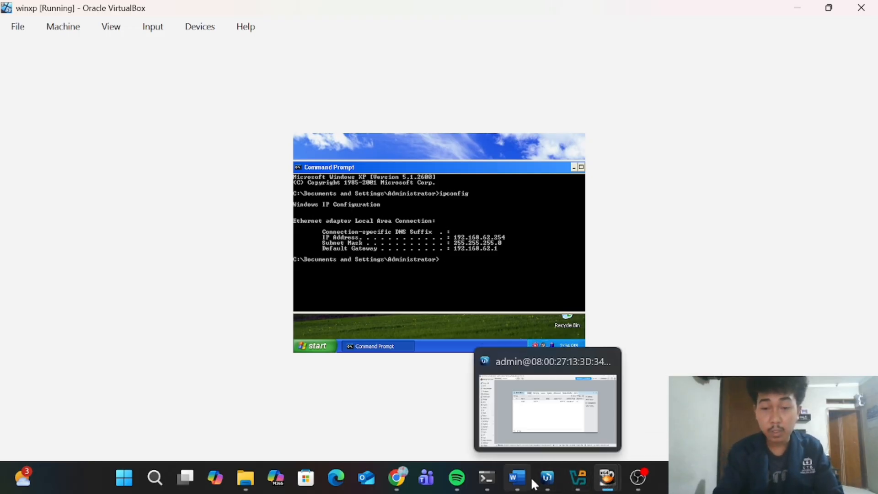
left_click(548, 481)
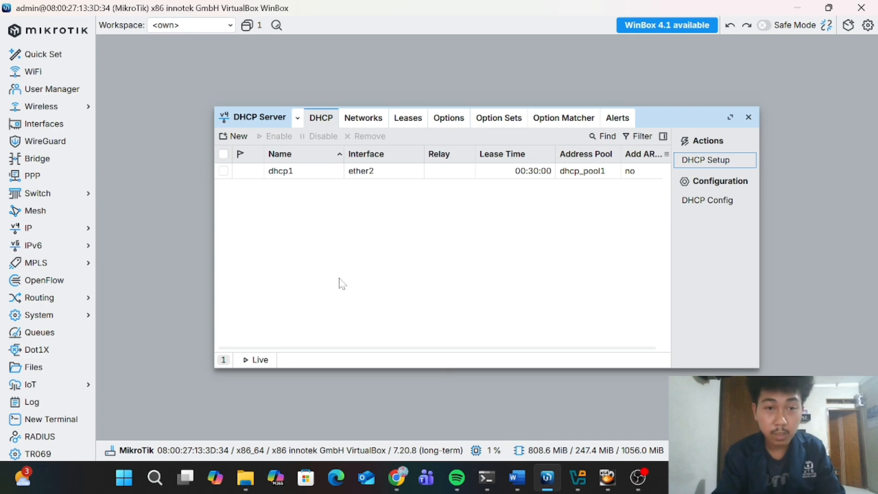
Close the DHCP Server window and show the empty Filter Rules list under IP > Firewall
left_click(748, 118)
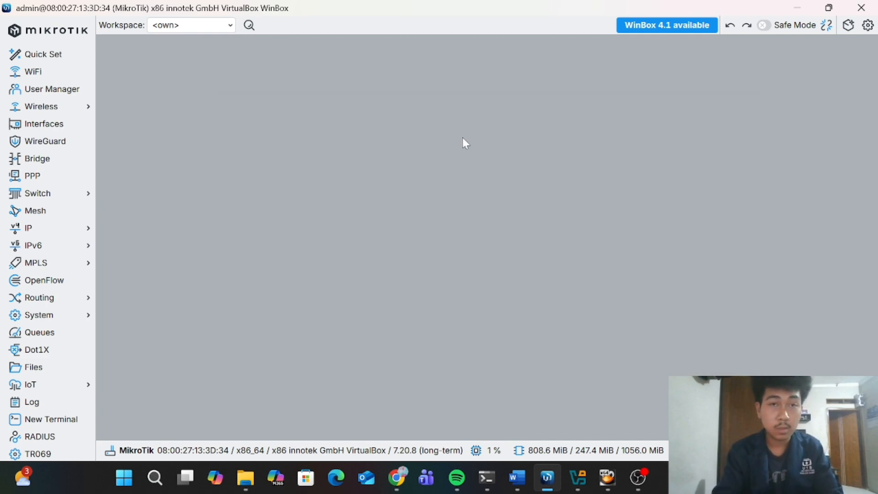
left_click(75, 233)
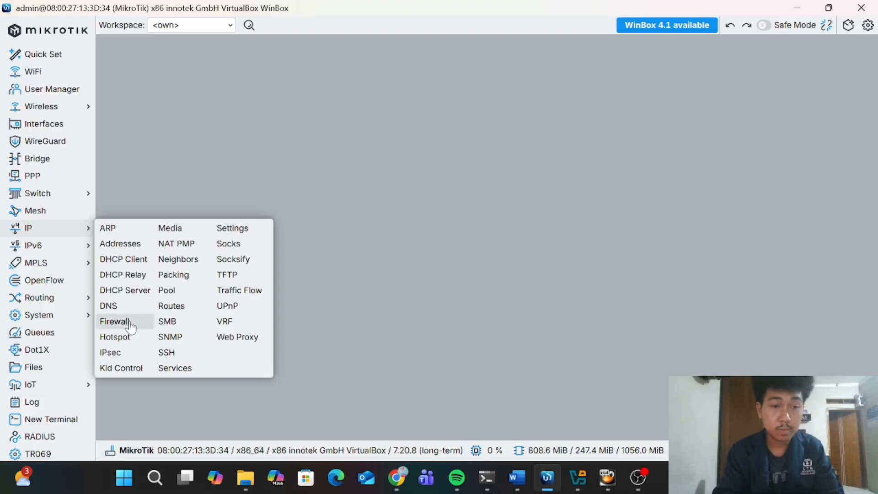
left_click(116, 321)
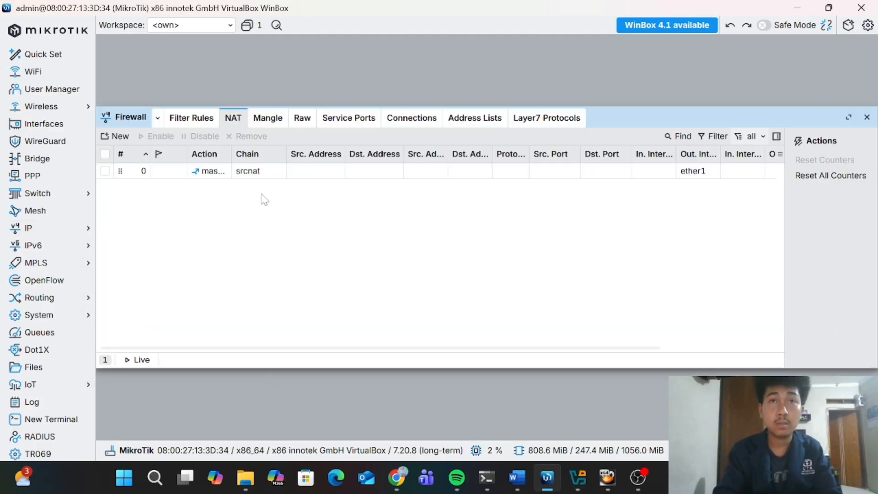
left_click(204, 123)
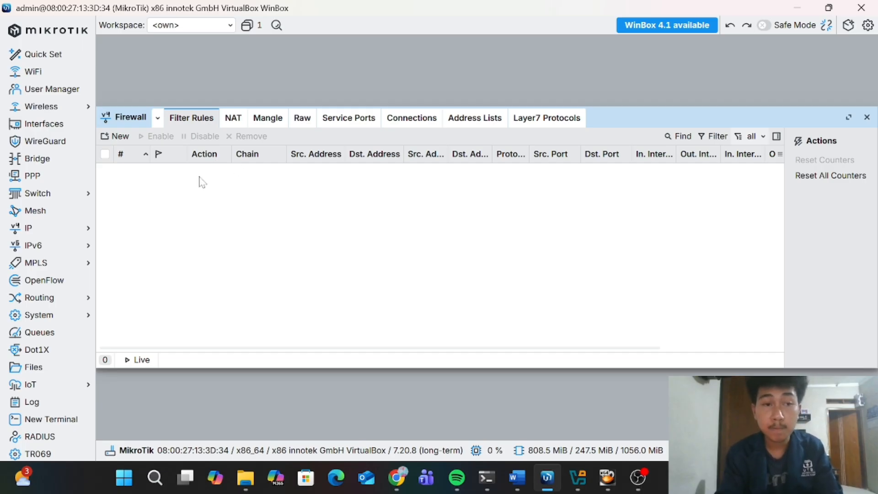
Create a new filter rule, browse its Advanced, Extra and Action tabs, and set Chain to input
left_click(117, 137)
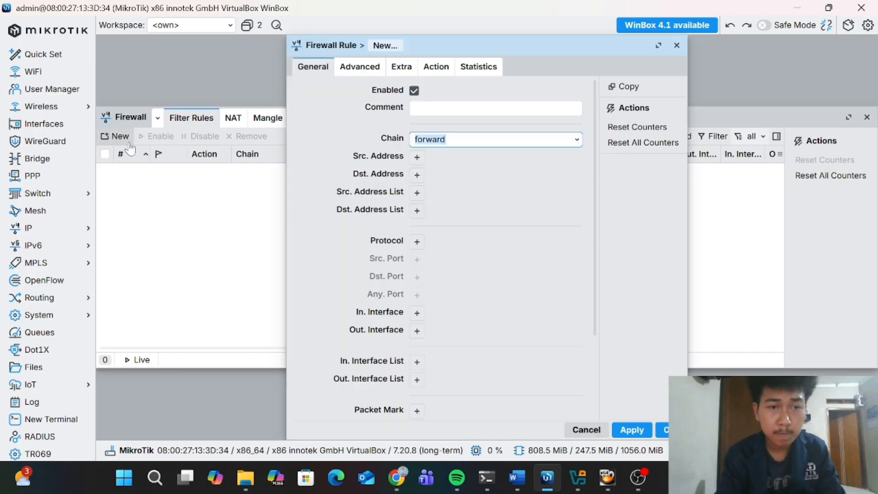
scroll(498, 218, "down", 5)
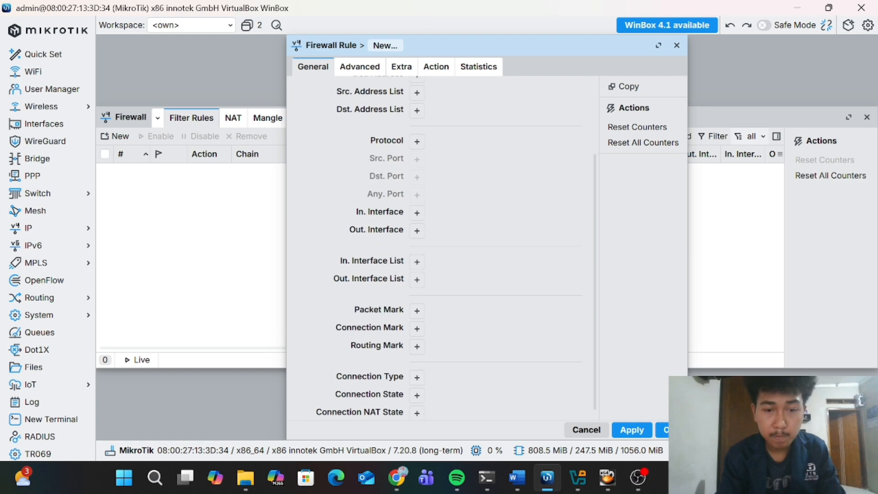
scroll(499, 217, "up", 5)
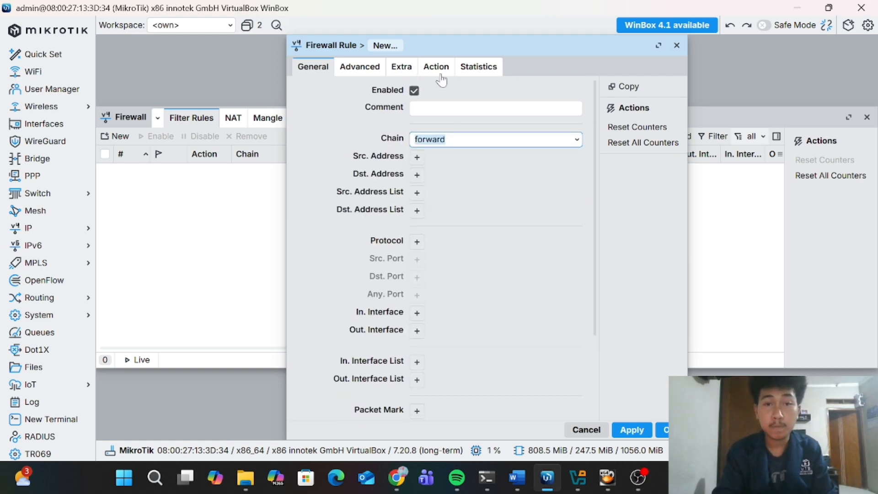
left_click(372, 68)
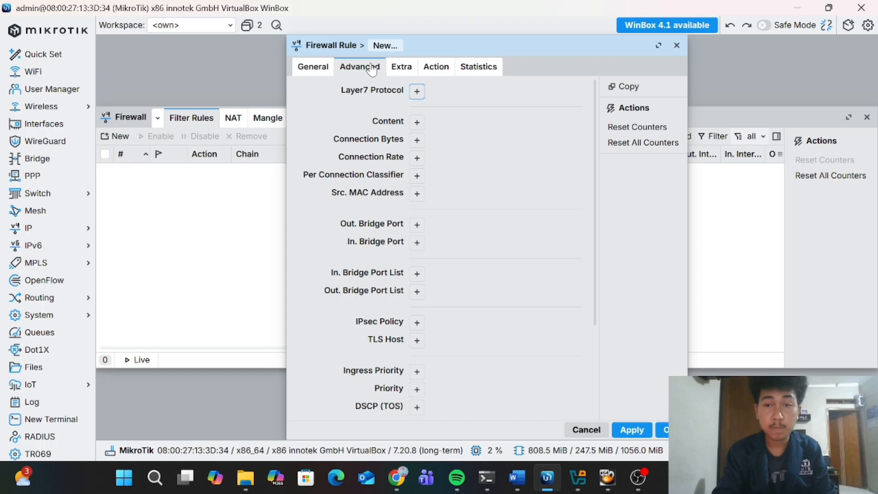
left_click(403, 74)
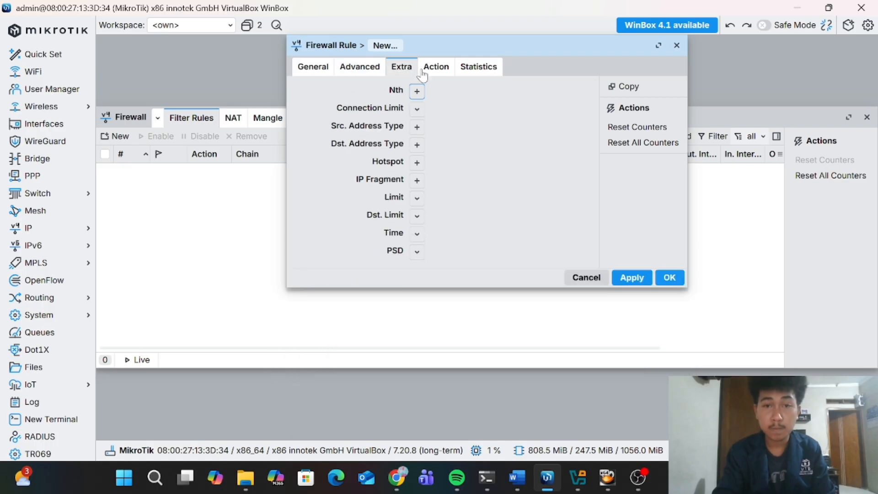
left_click(424, 75)
left_click(303, 73)
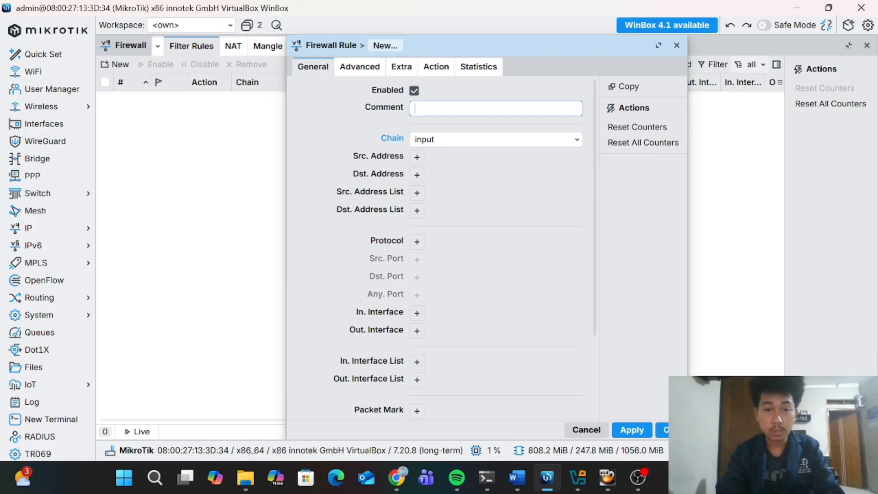
Add a Protocol match to the input rule and choose icmp from the list
left_click(415, 248)
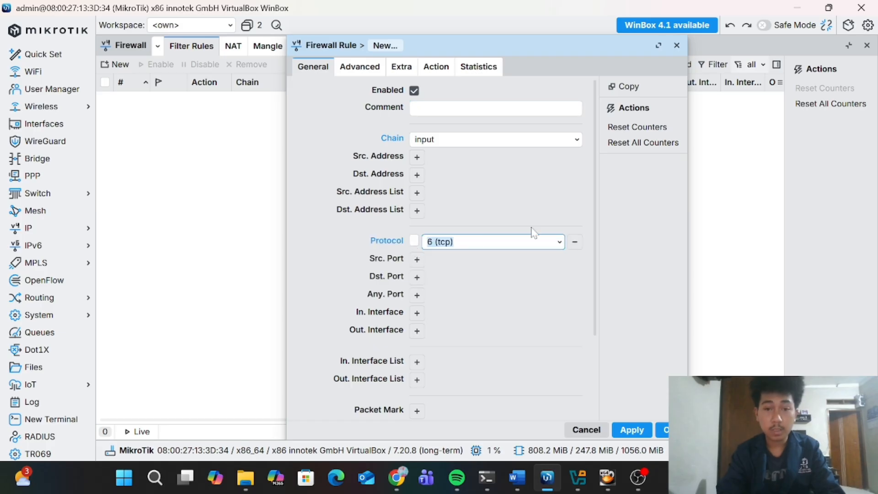
left_click(559, 242)
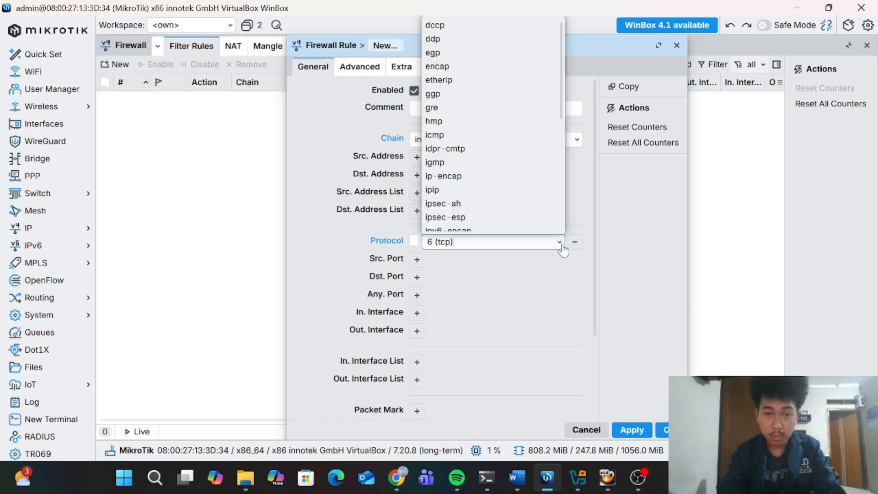
scroll(473, 106, "up", 1)
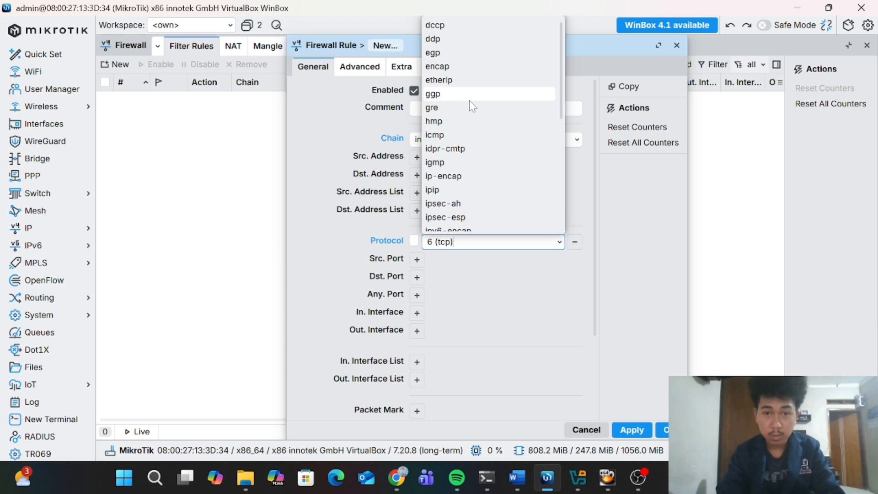
scroll(472, 106, "down", 10)
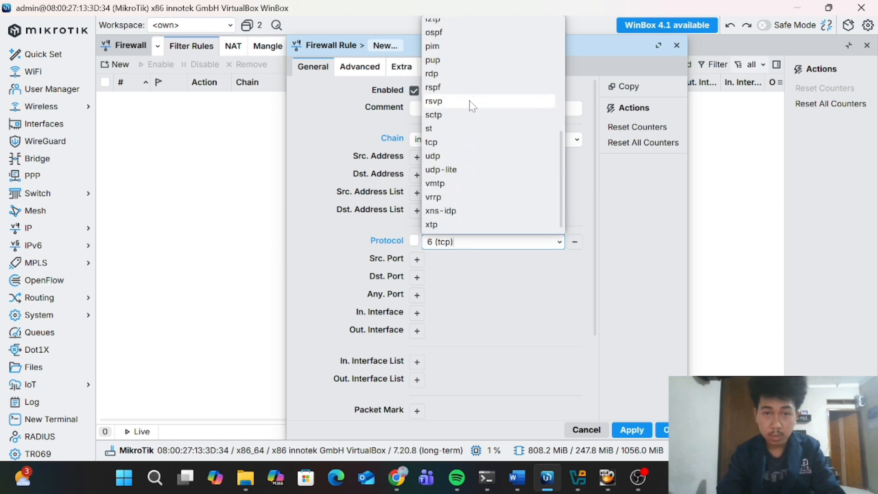
scroll(473, 106, "up", 8)
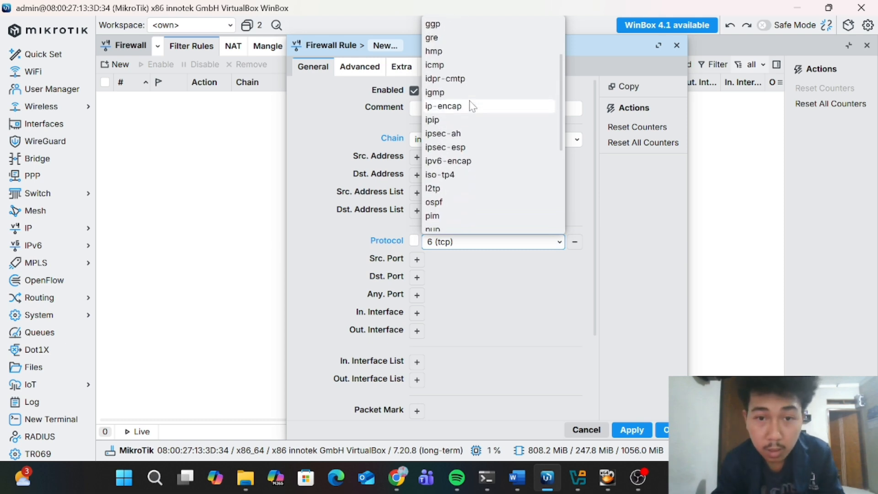
scroll(473, 106, "up", 1)
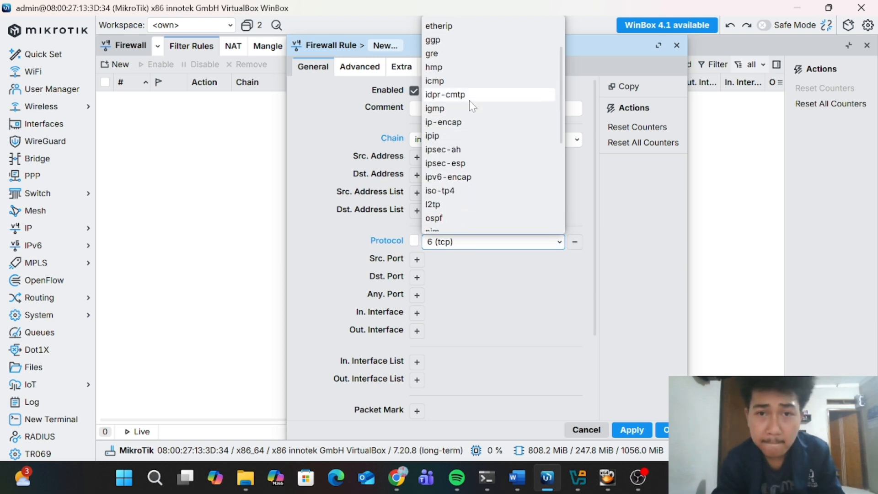
left_click(442, 78)
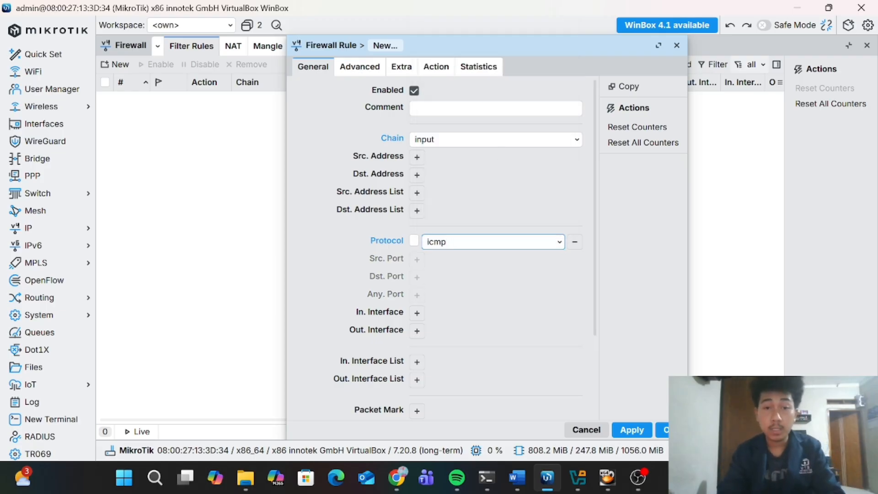
Enter source address 192.168.62.1/24, checking the ipconfig output and the assignment along the way
left_click(417, 160)
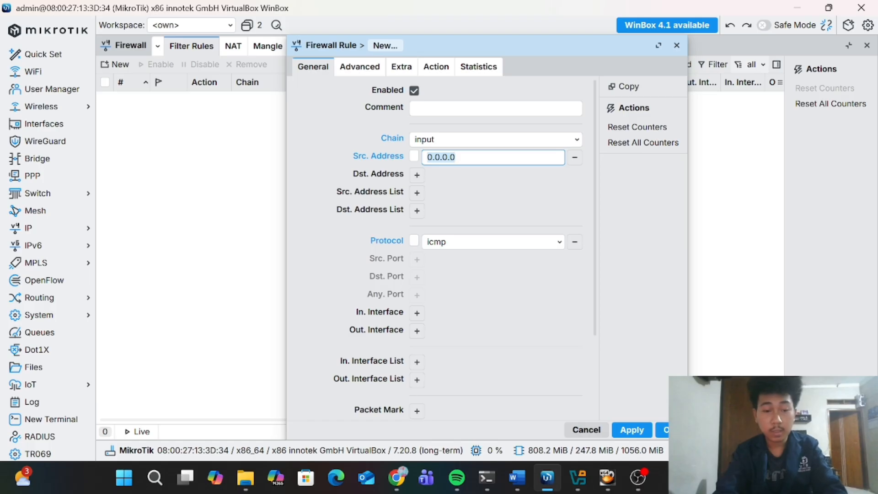
type("192")
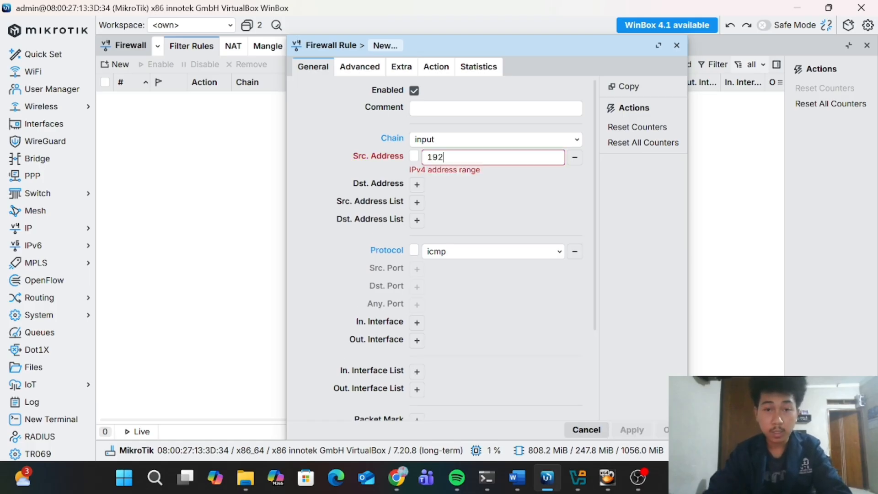
type(".168.")
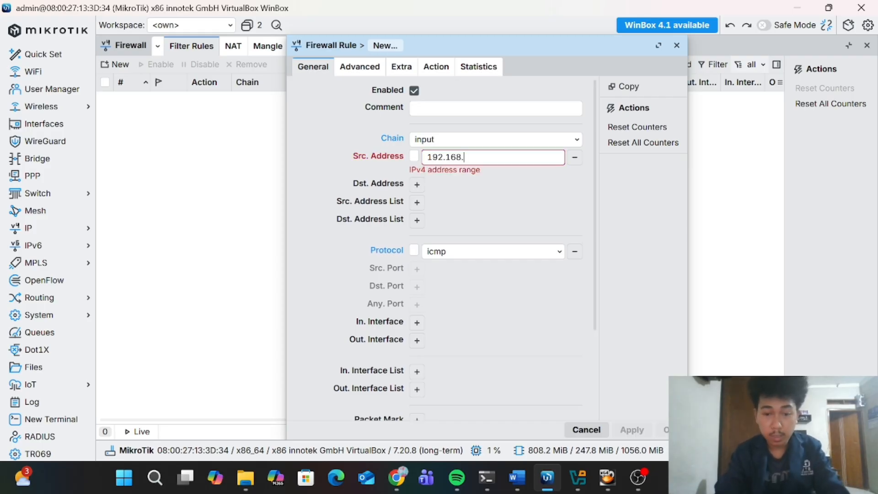
left_click(486, 485)
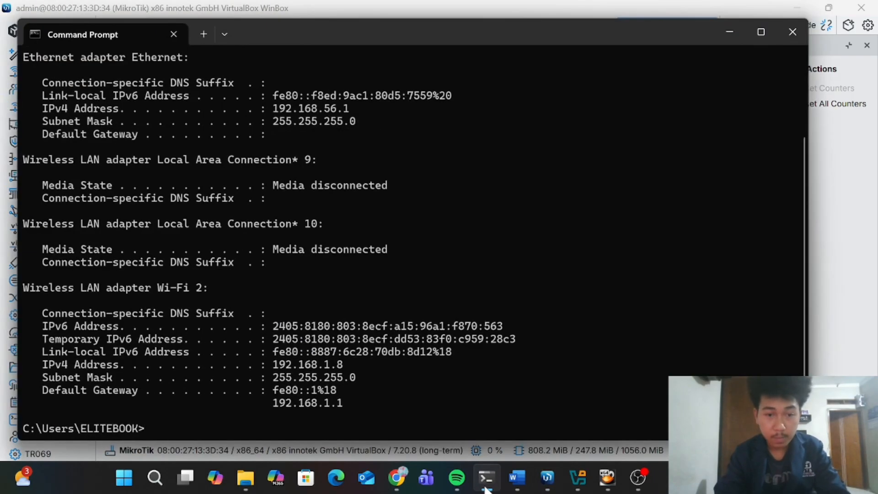
left_click(486, 485)
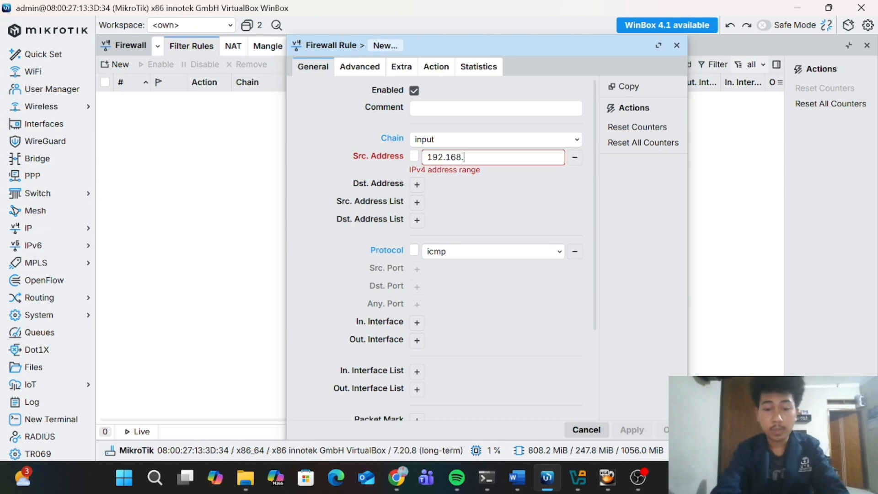
type("8/24")
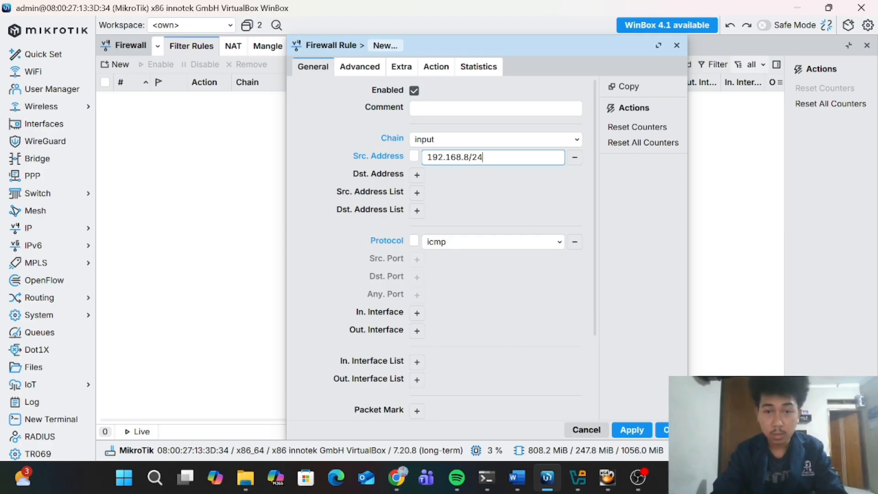
key("BackSpace")
key("BackSpace")
key("BackSpace")
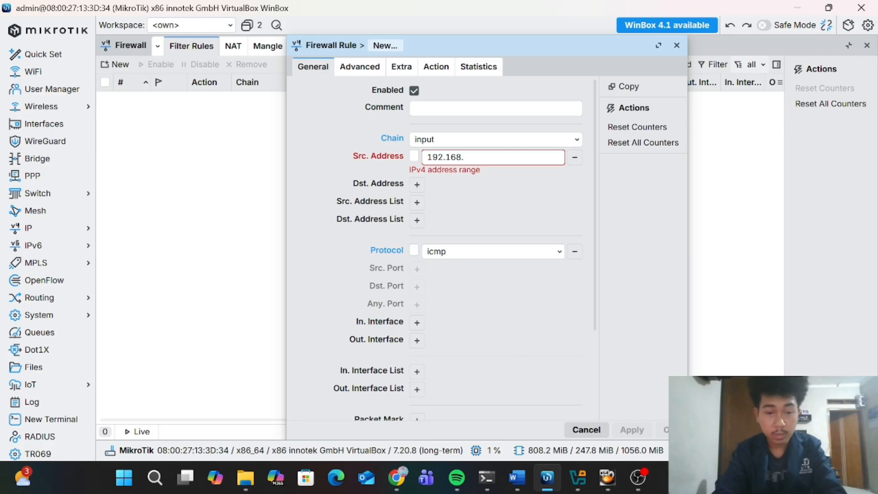
type("62")
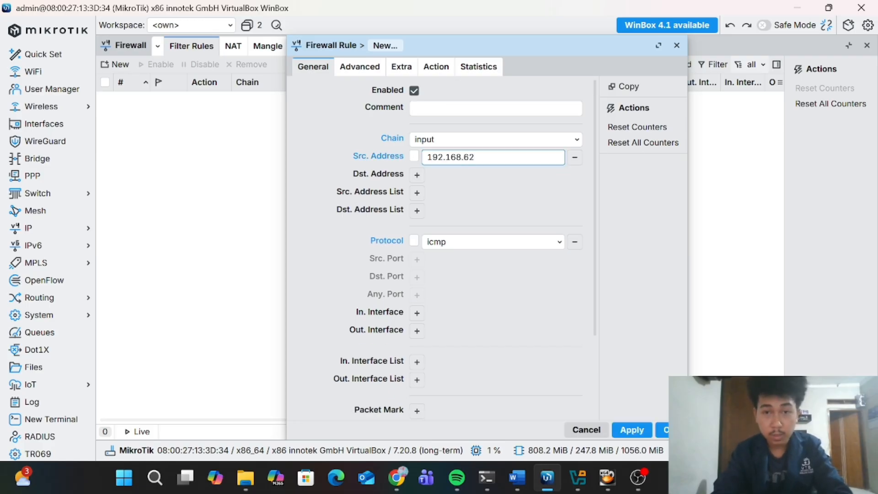
type(".1")
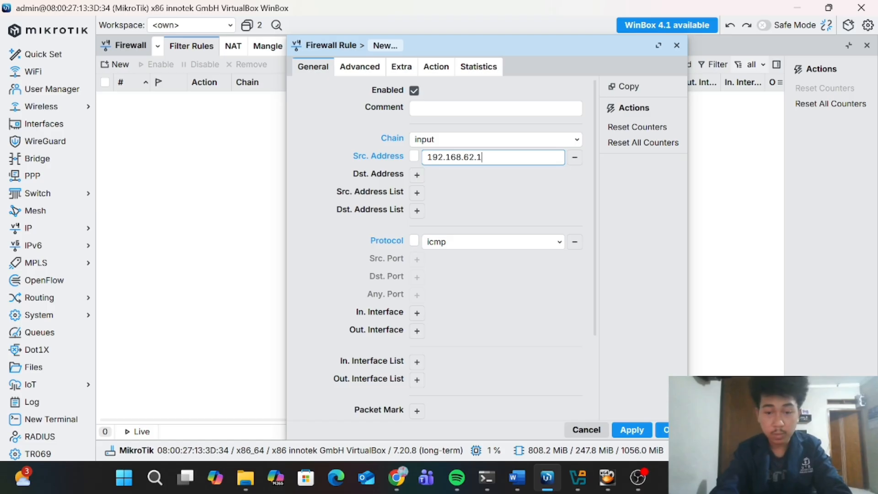
type("/2")
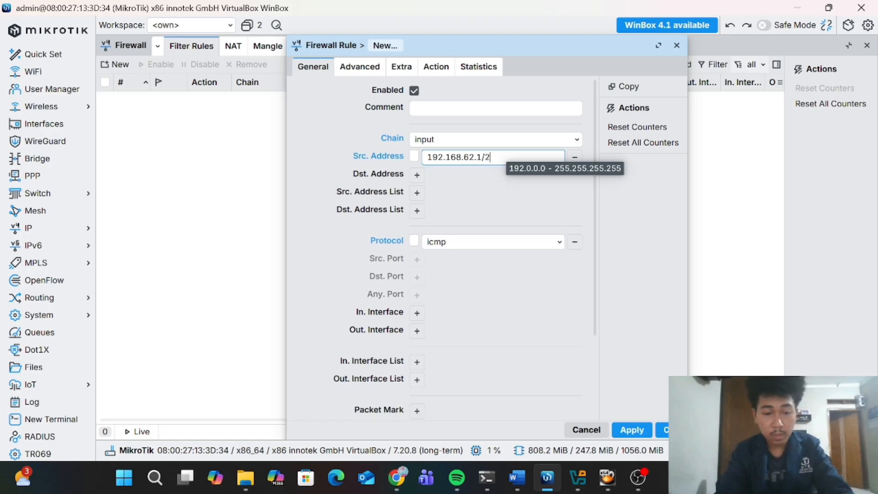
type("4")
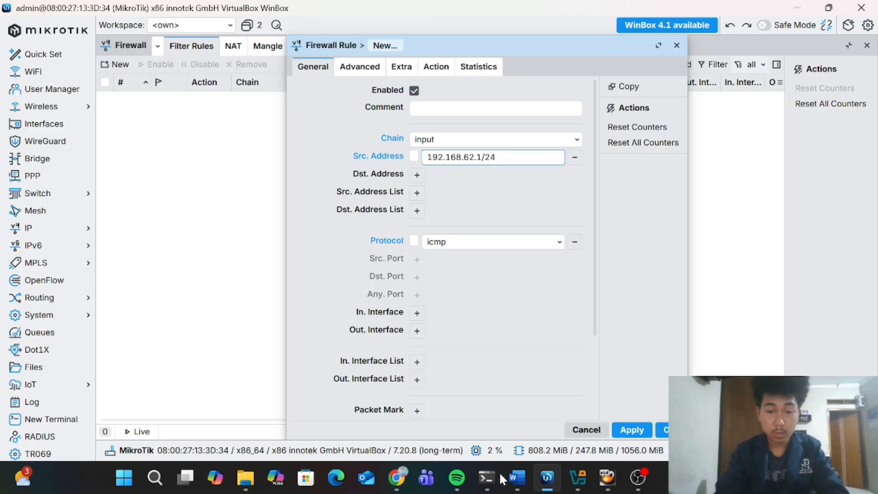
left_click(520, 484)
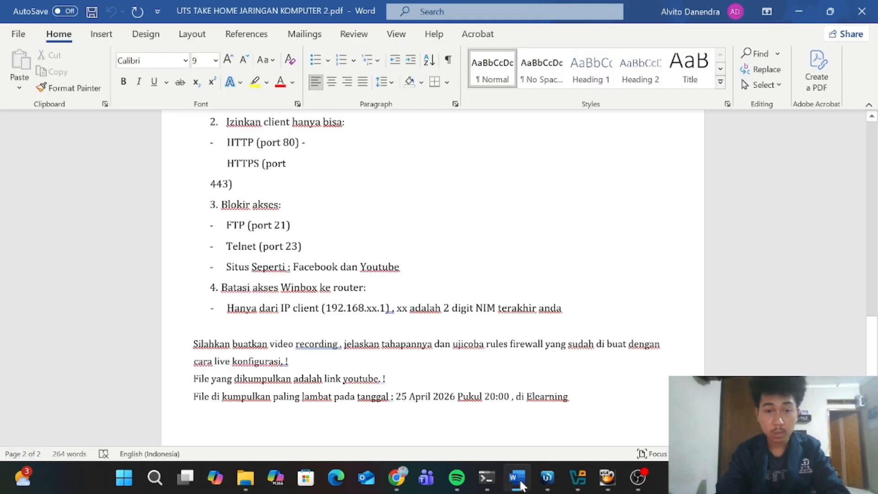
left_click(520, 484)
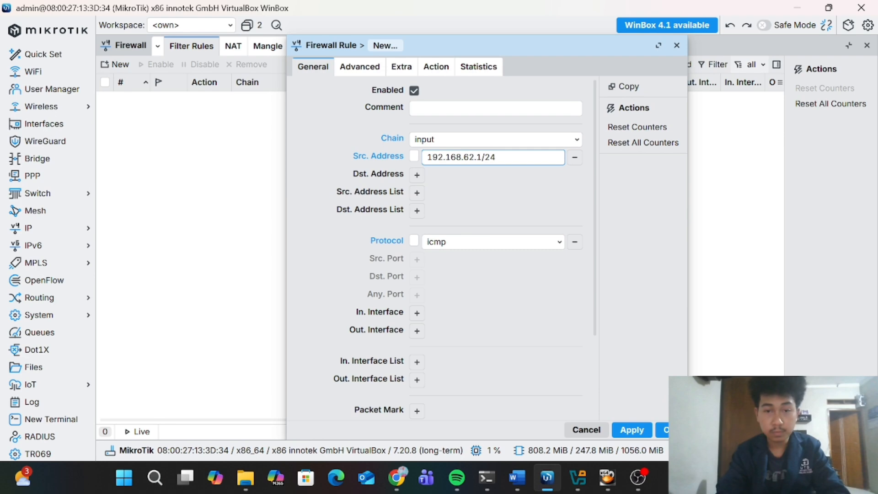
Enable the Time condition on the Extra tab with start 13:00:00 and end 1d 14:00:00
left_click(402, 67)
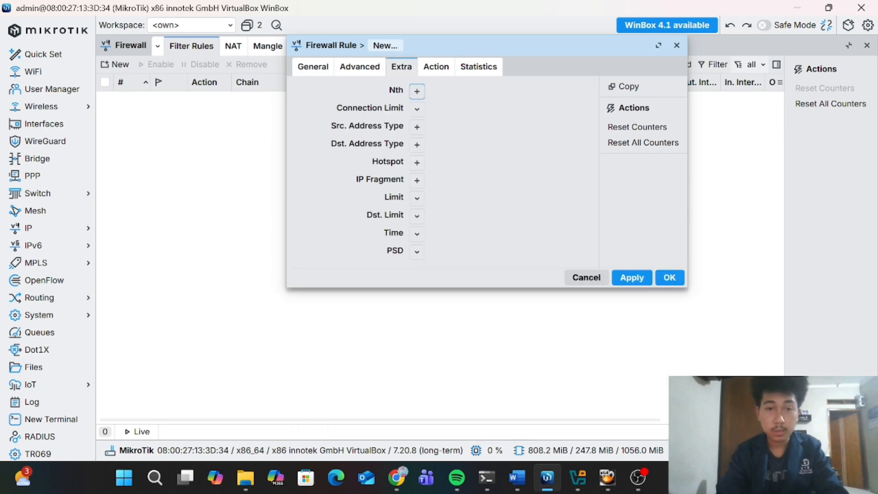
left_click(417, 234)
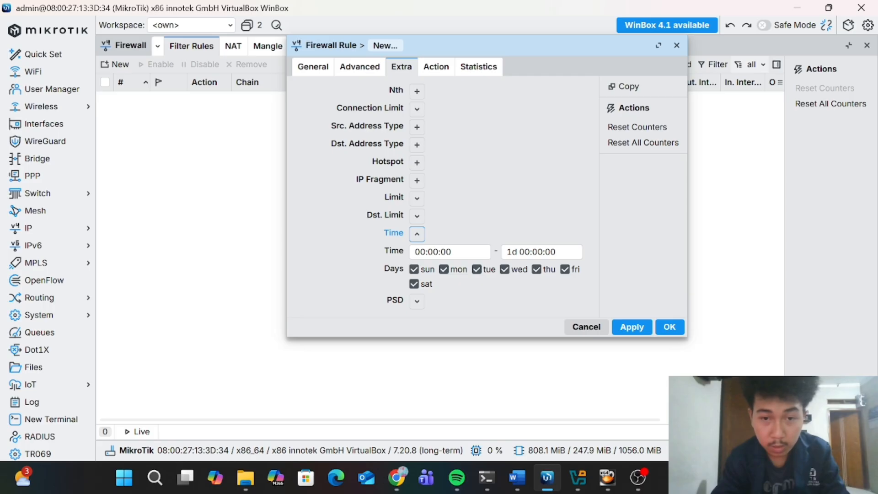
left_click(425, 252)
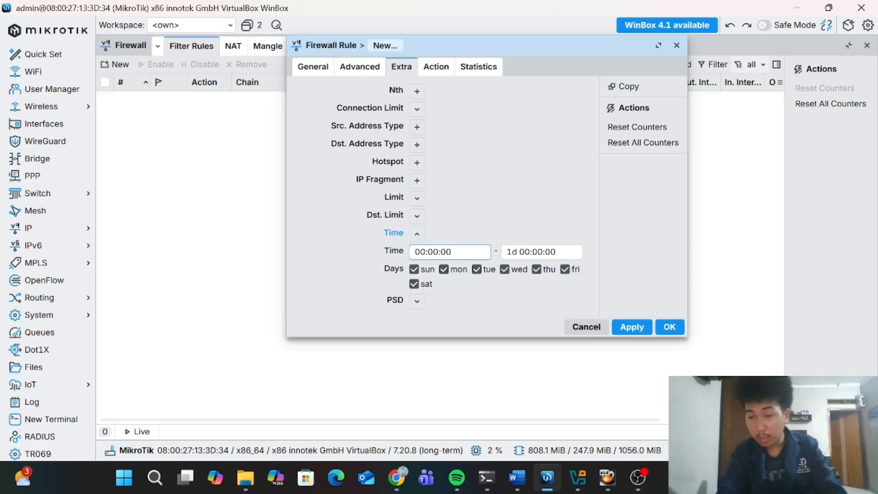
key("BackSpace")
key("BackSpace")
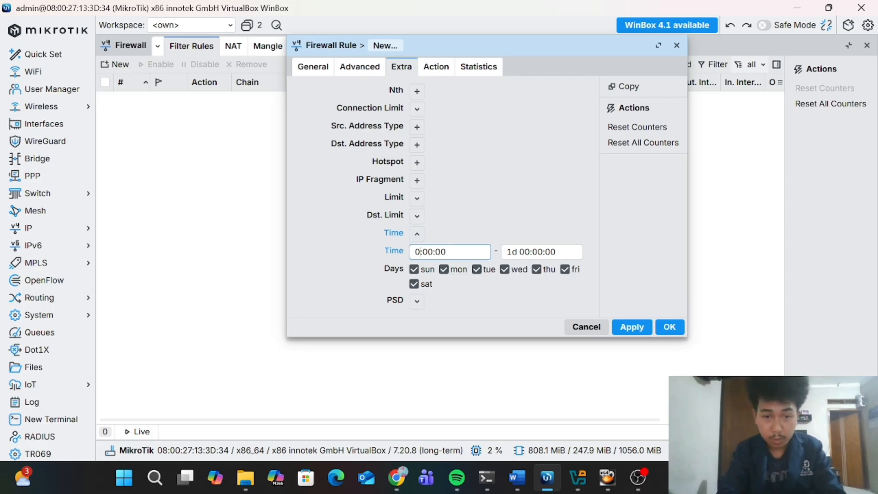
type("13")
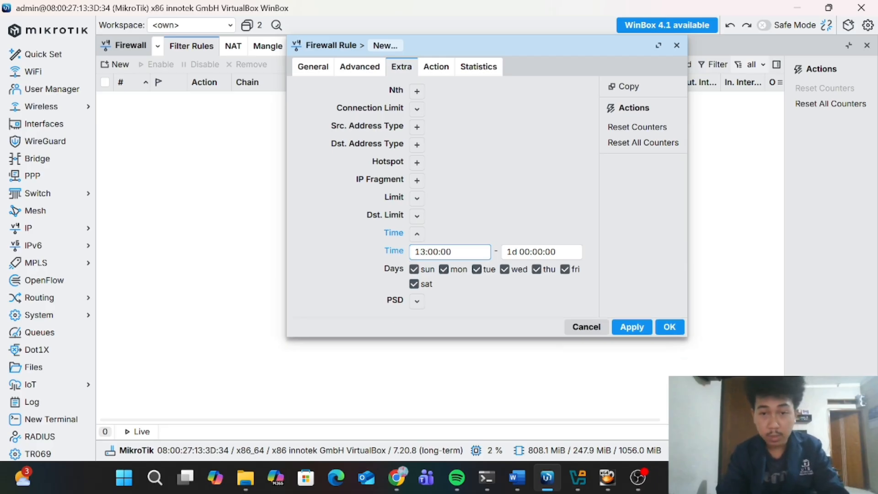
left_click(530, 252)
key("BackSpace")
key("BackSpace")
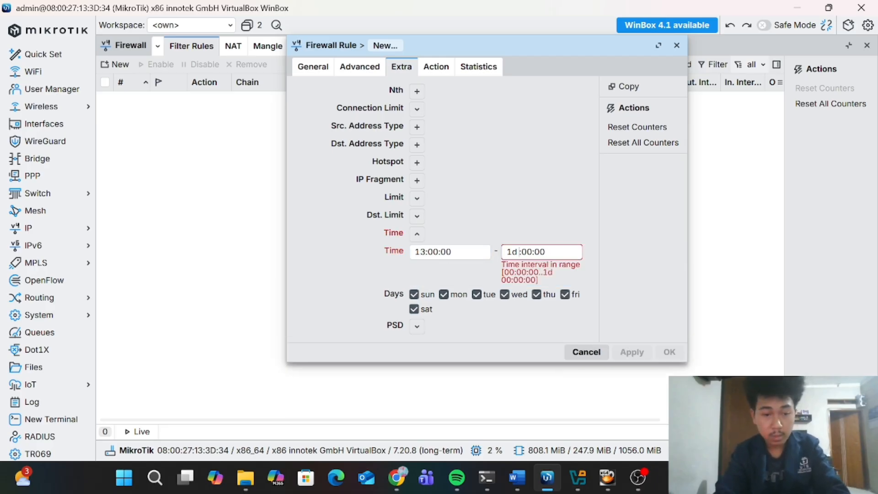
type("14")
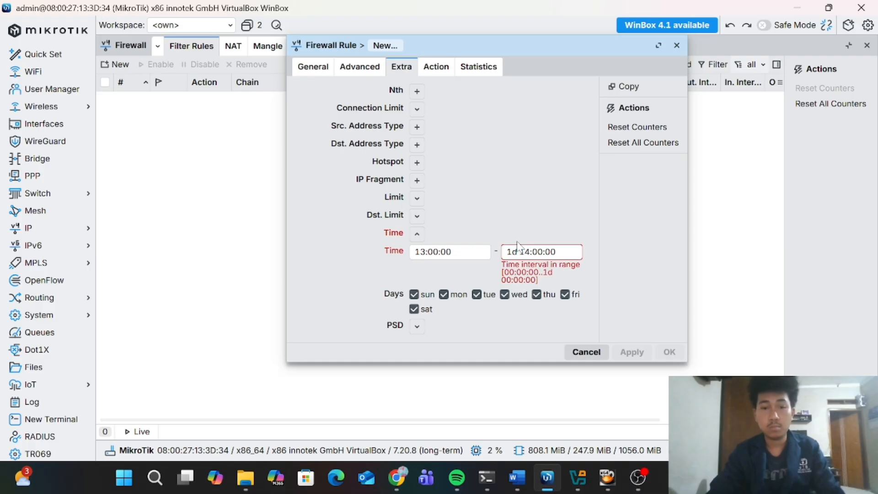
left_click(245, 484)
left_click(251, 485)
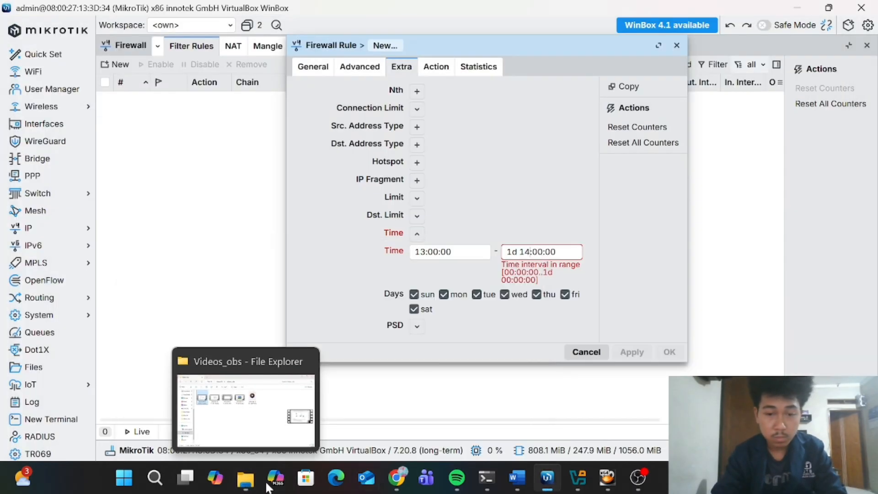
left_click(517, 478)
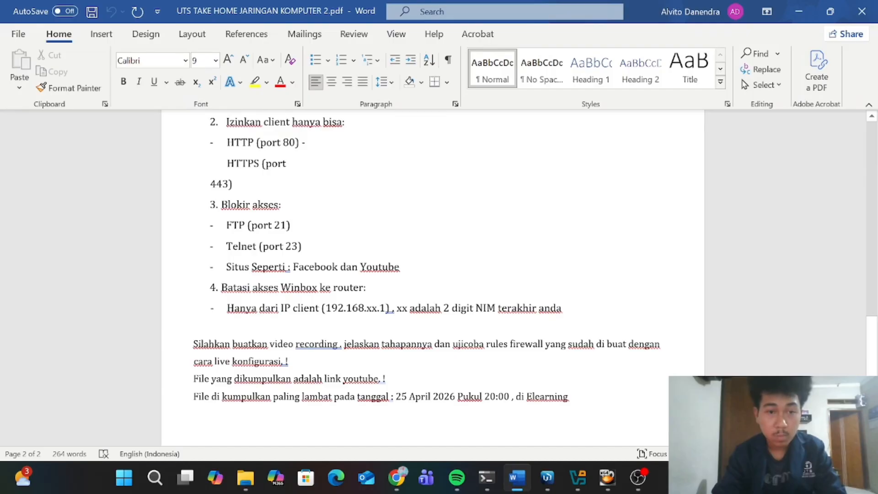
scroll(370, 262, "up", 4)
scroll(370, 262, "down", 1)
left_click(370, 262)
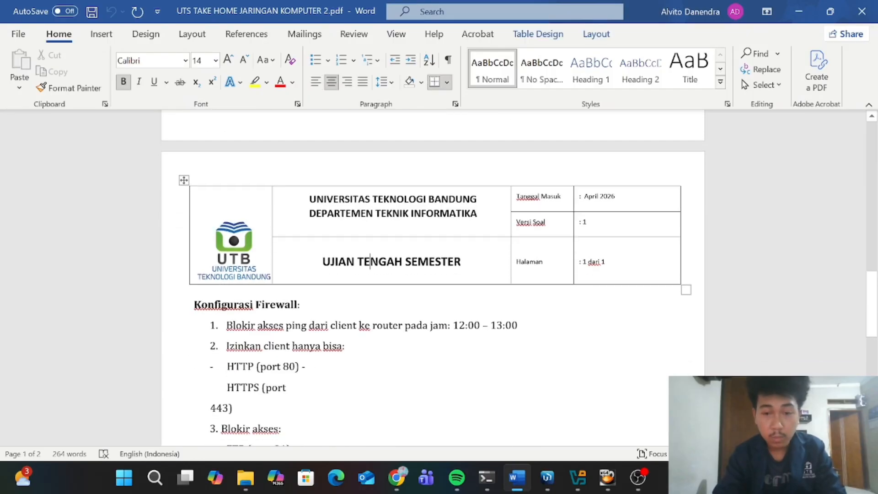
left_click(547, 478)
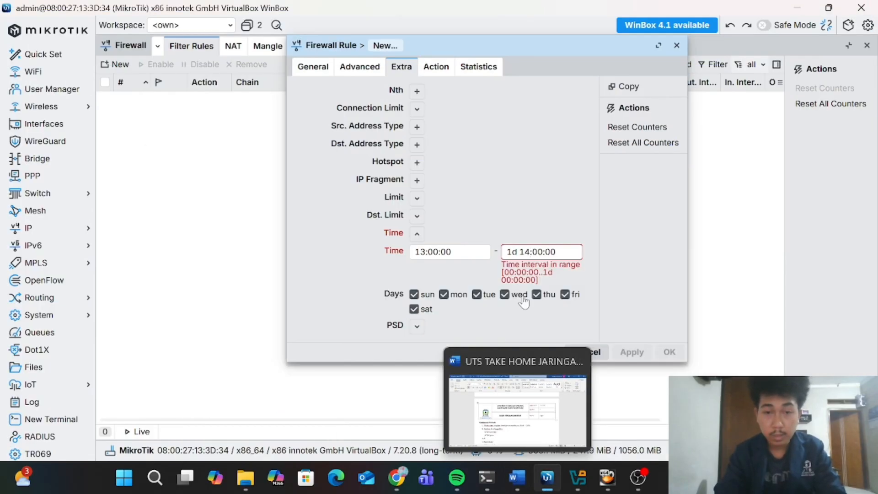
Change the rule's time window to 12:00:00–13:00:00, correcting the end time's separators
left_click(426, 252)
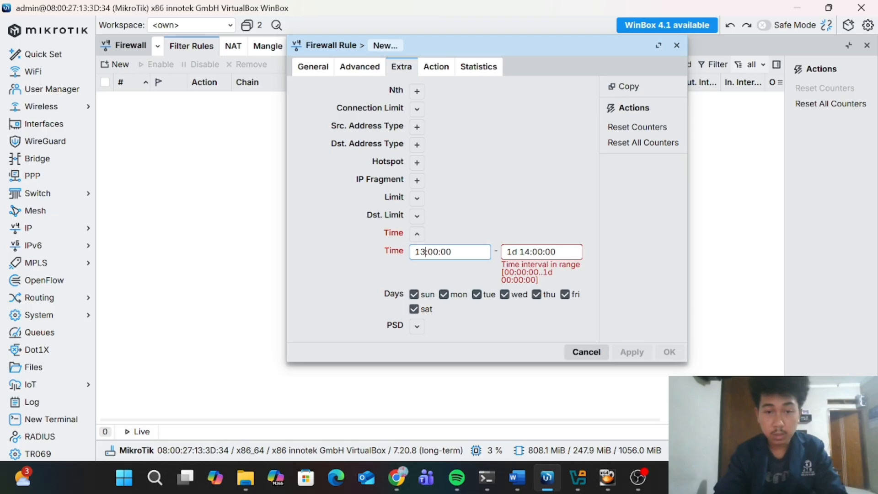
key("BackSpace")
key("BackSpace")
type("12")
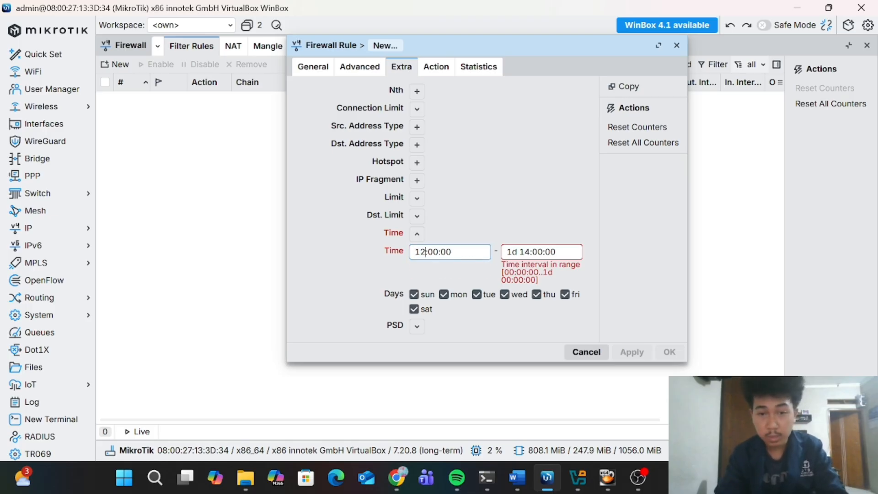
key("Tab")
key("BackSpace")
key("BackSpace")
key("BackSpace")
key("BackSpace")
key("BackSpace")
key("BackSpace")
key("BackSpace")
key("BackSpace")
key("BackSpace")
key("BackSpace")
key("BackSpace")
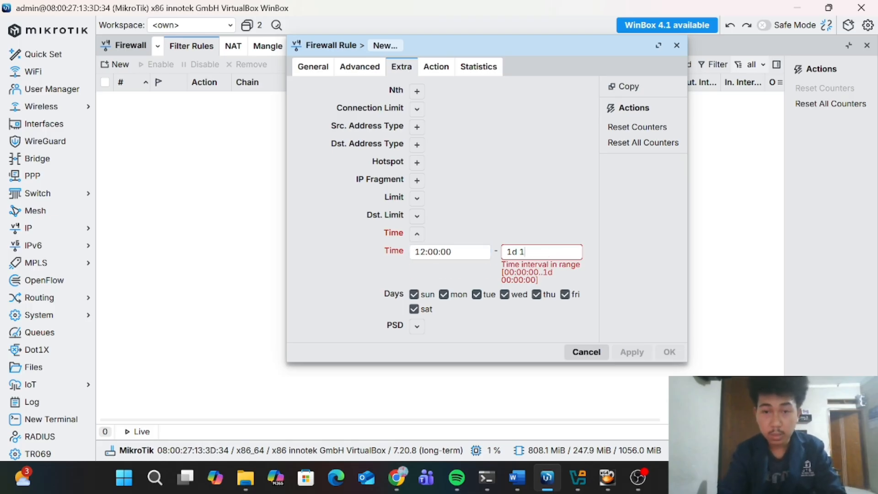
type("13.00")
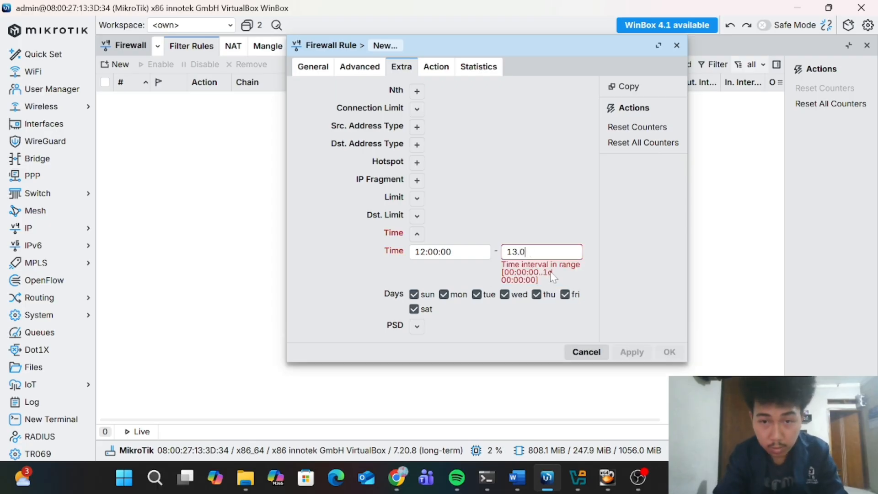
key("BackSpace")
key("BackSpace")
type(";00")
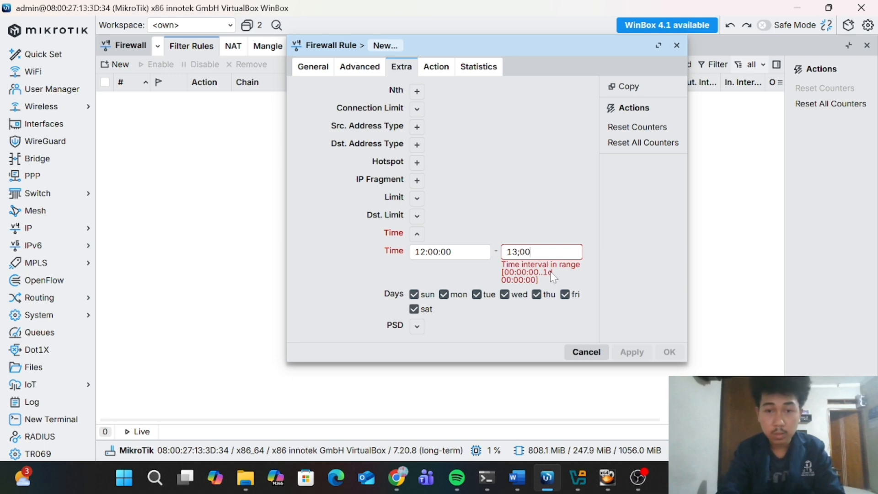
key("BackSpace")
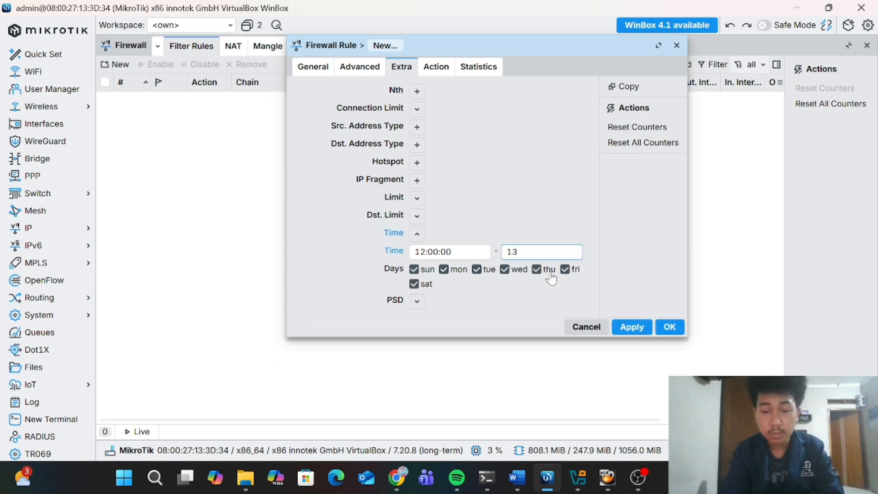
type(";")
key("BackSpace")
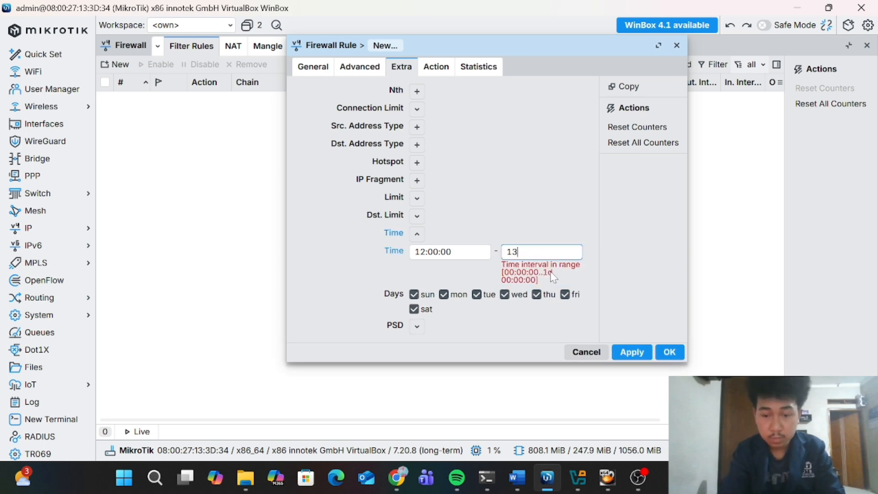
type(":")
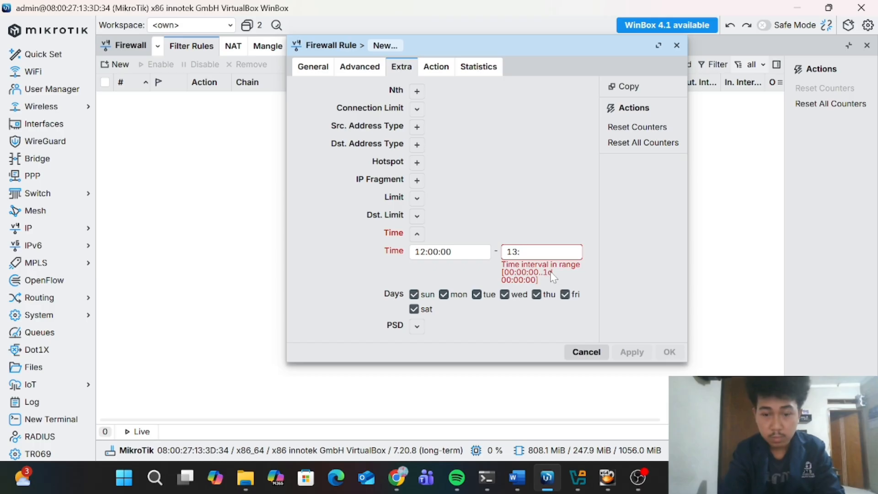
type("00:")
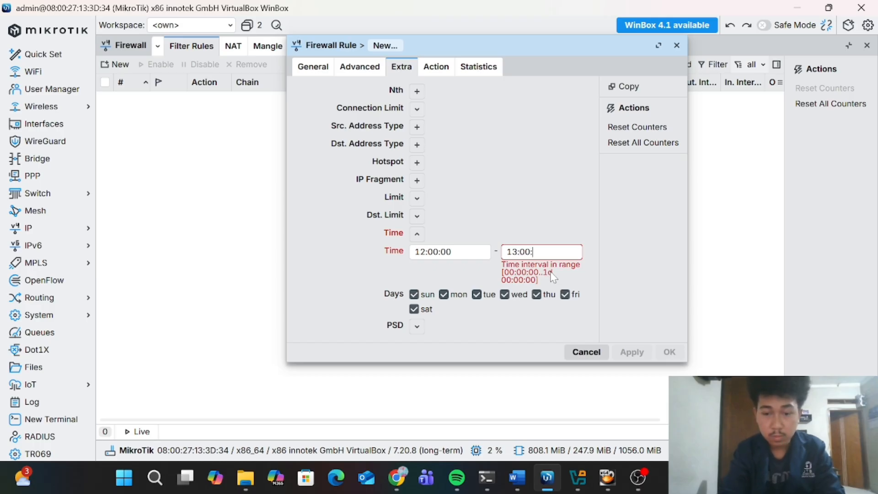
type("00")
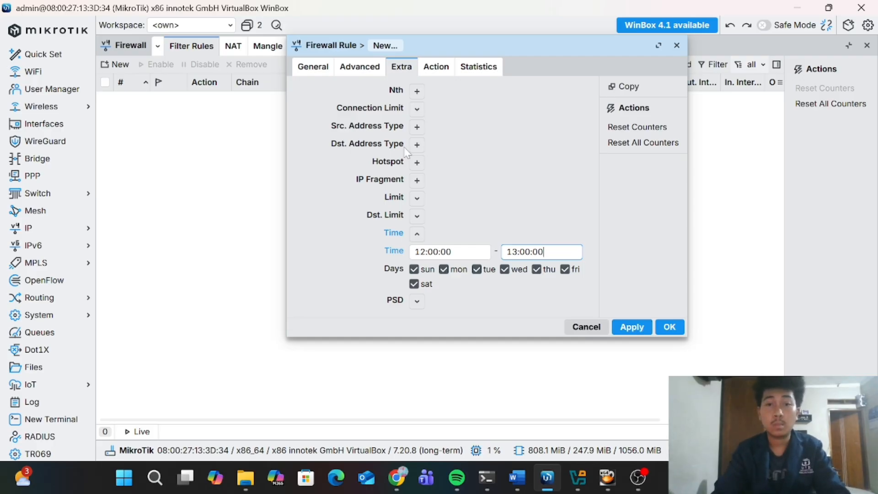
Set the rule's action to drop and apply it
left_click(439, 68)
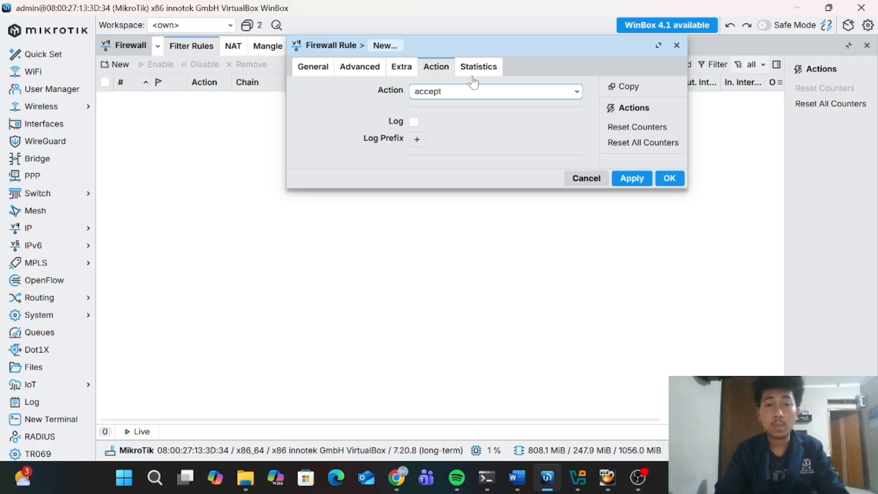
left_click(573, 94)
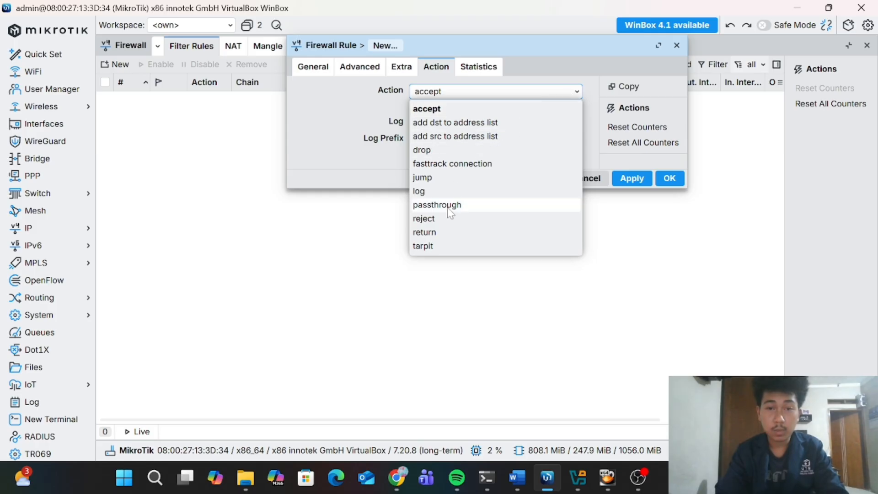
left_click(441, 149)
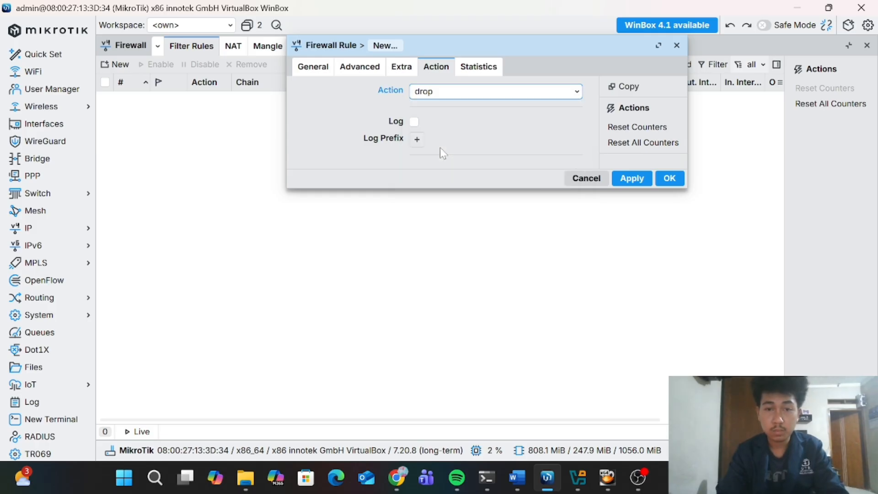
left_click(631, 179)
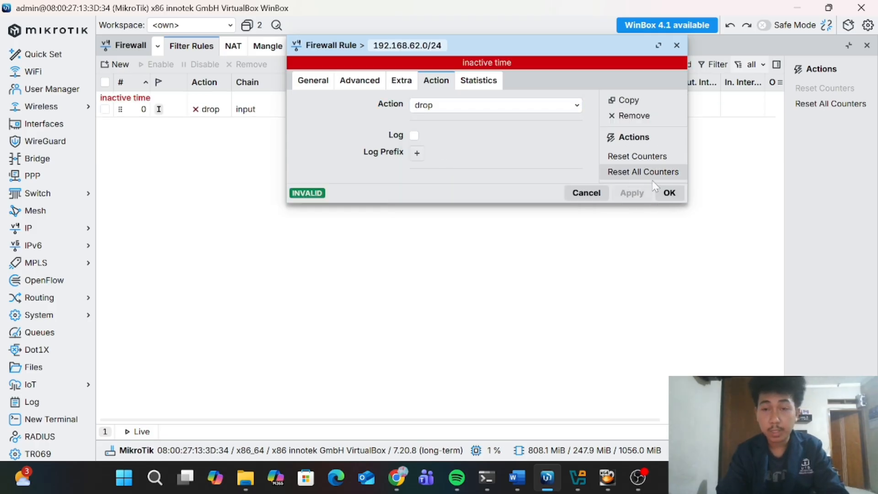
Close the rule editor, then reopen the drop rule from the list to its time settings
left_click(664, 193)
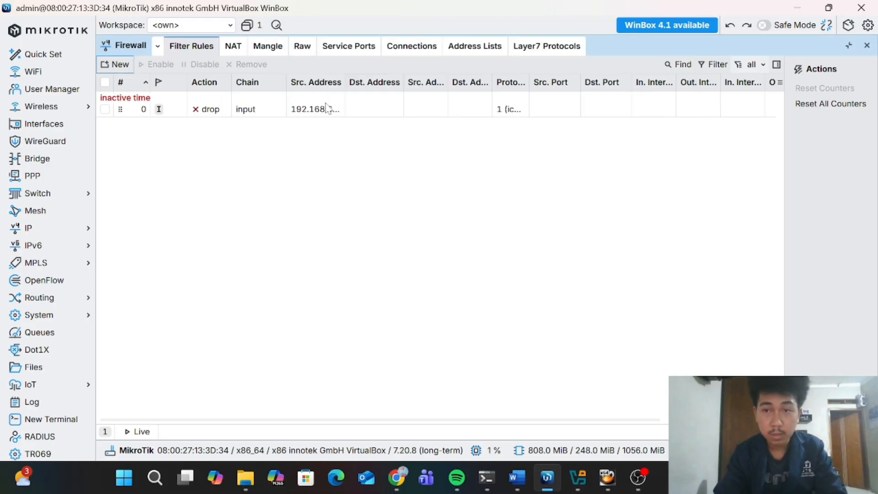
left_click(232, 111)
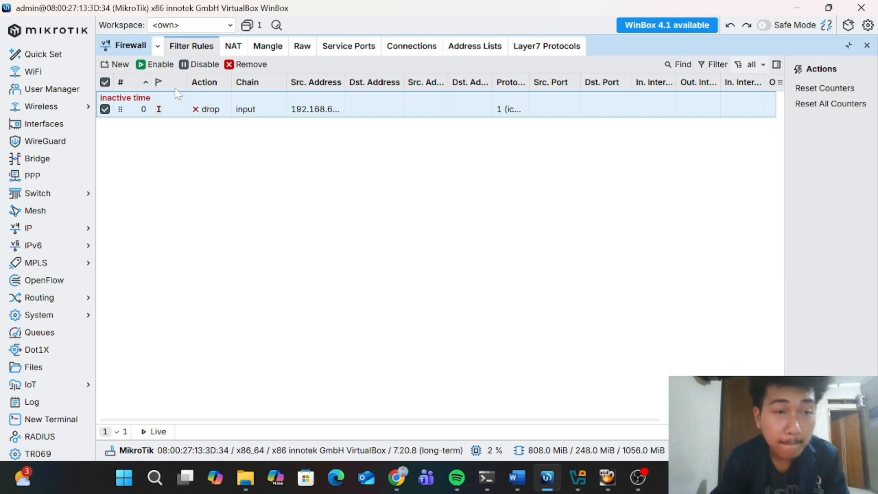
double_click(194, 111)
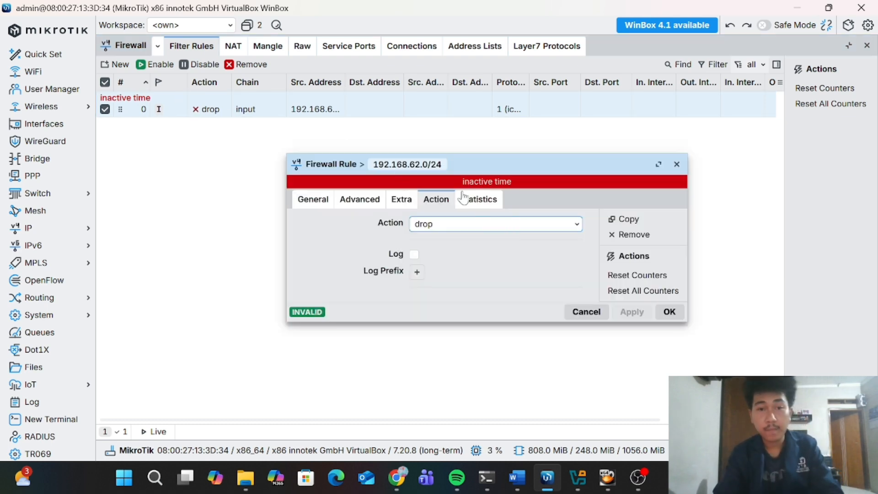
left_click(398, 202)
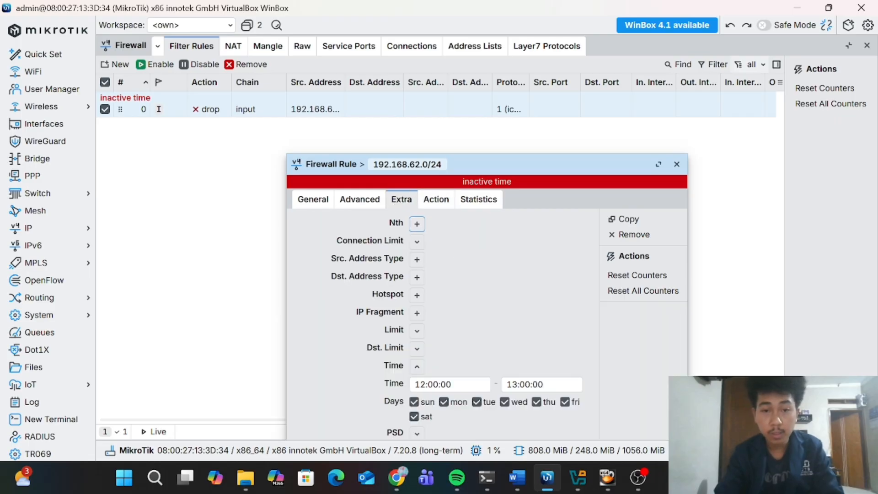
Change the time window to 14:00:00–15:00:00, apply, and close with OK
left_click(450, 385)
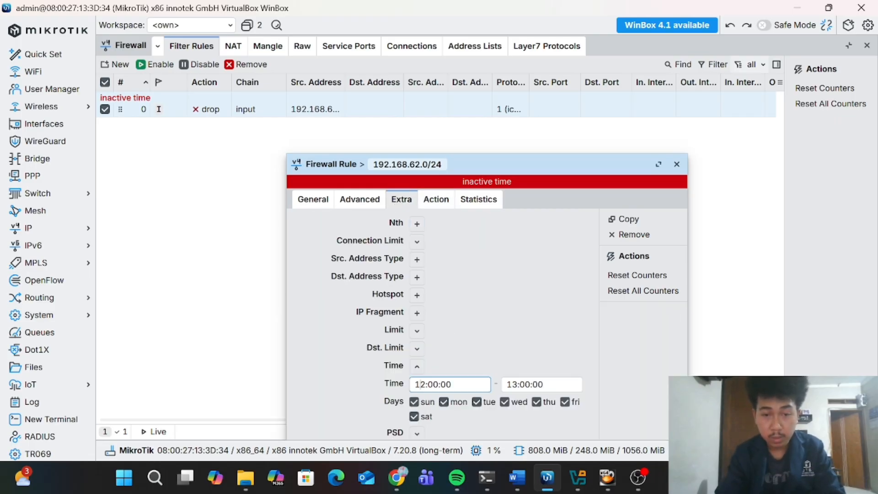
key("BackSpace")
key("BackSpace")
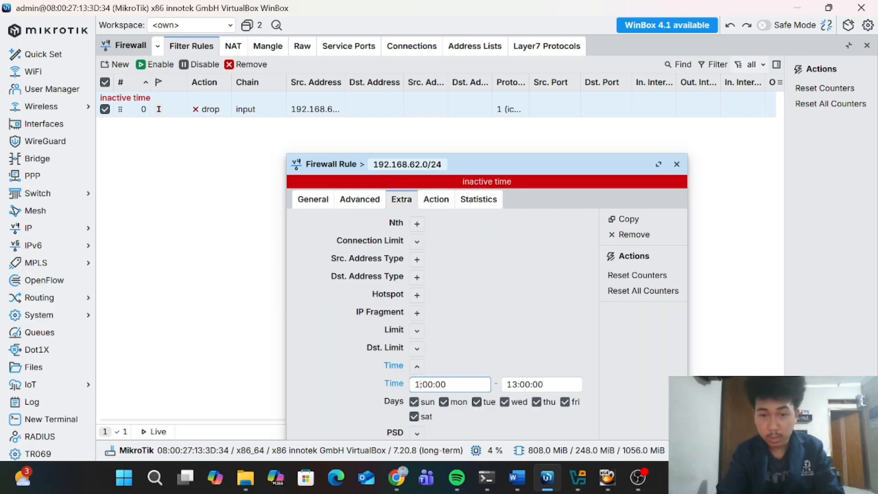
type("14")
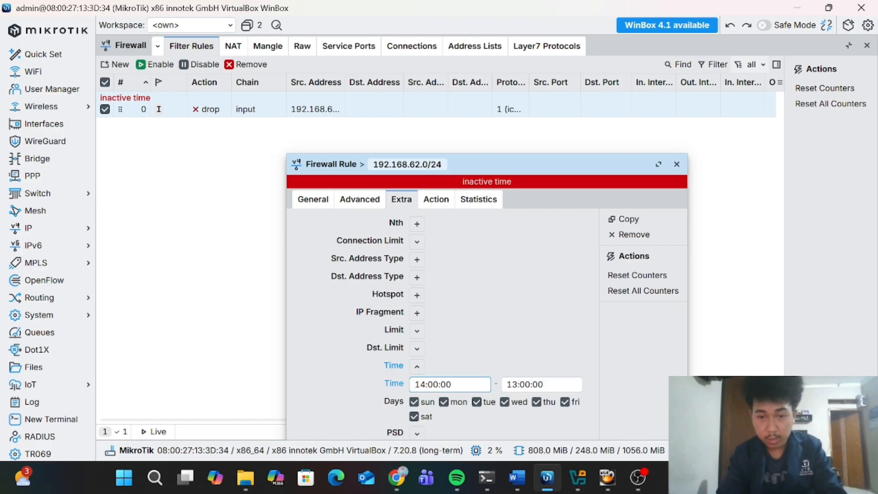
left_click(517, 384)
key("BackSpace")
key("BackSpace")
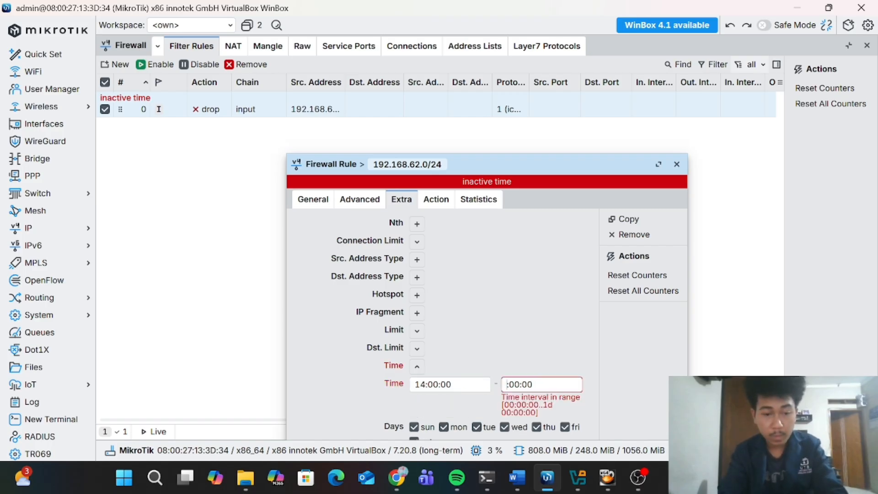
type("15")
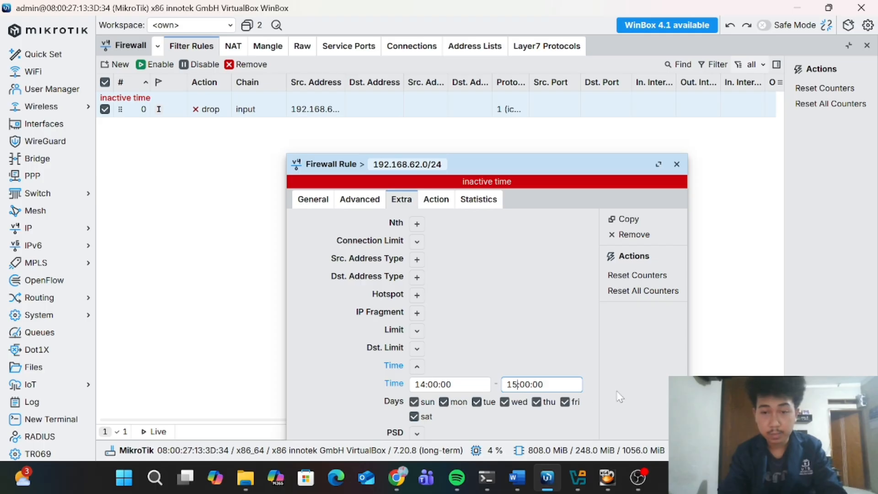
left_click_drag(539, 171, 524, 114)
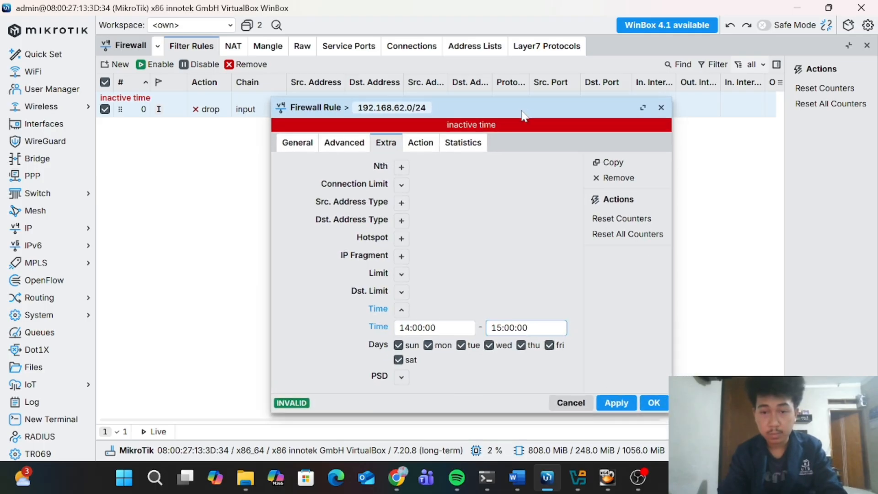
left_click(612, 406)
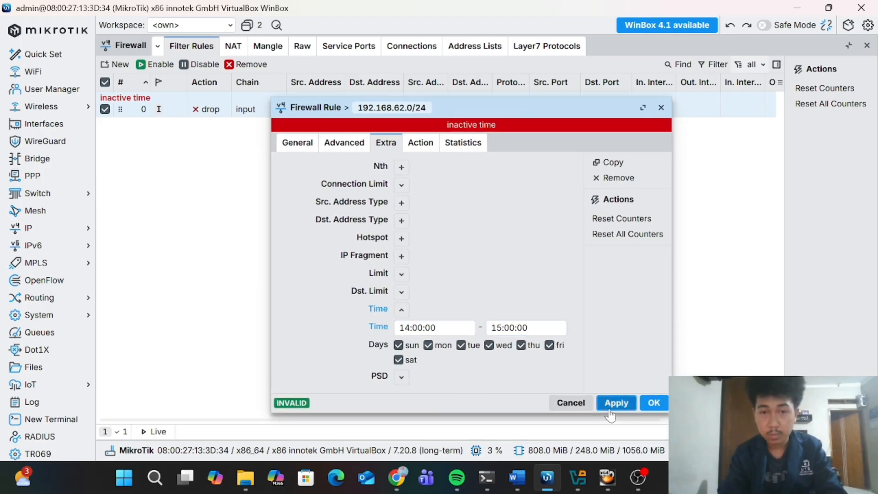
left_click(653, 405)
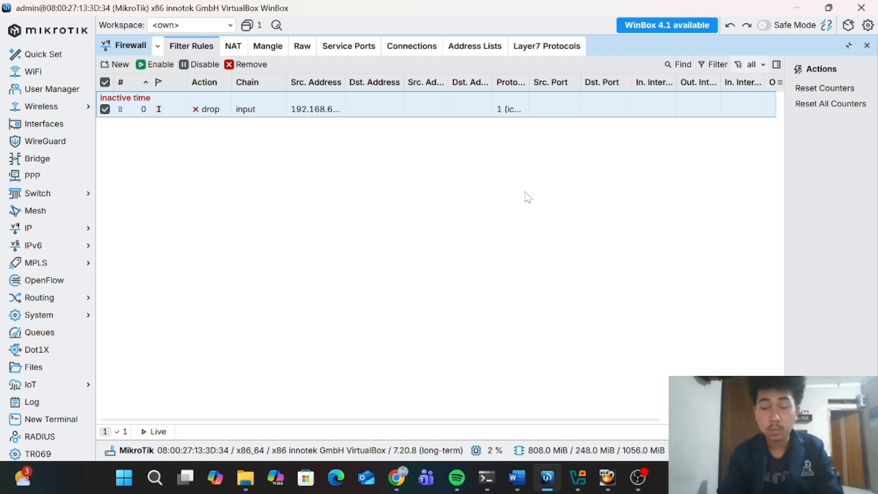
Edit the 192.168.62.0/24 icmp drop rule's time window to 12:00:00–13:00:00 and save the rule
double_click(137, 102)
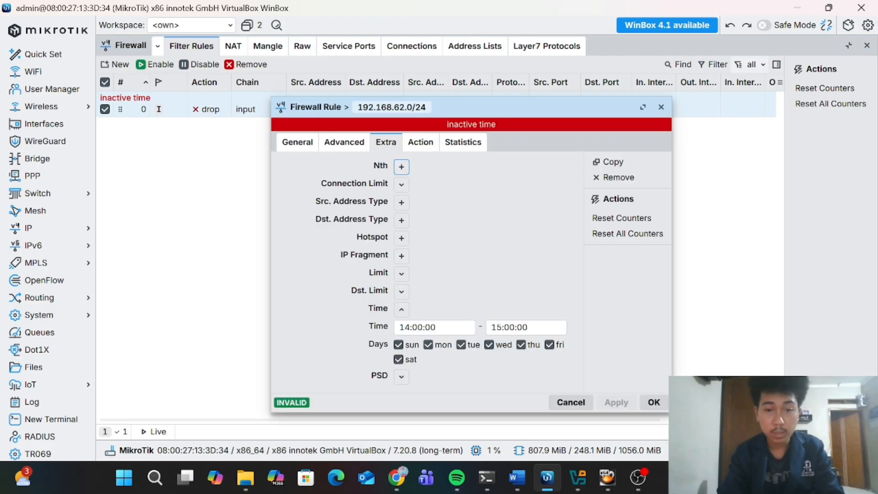
left_click(411, 327)
key("BackSpace")
type("2")
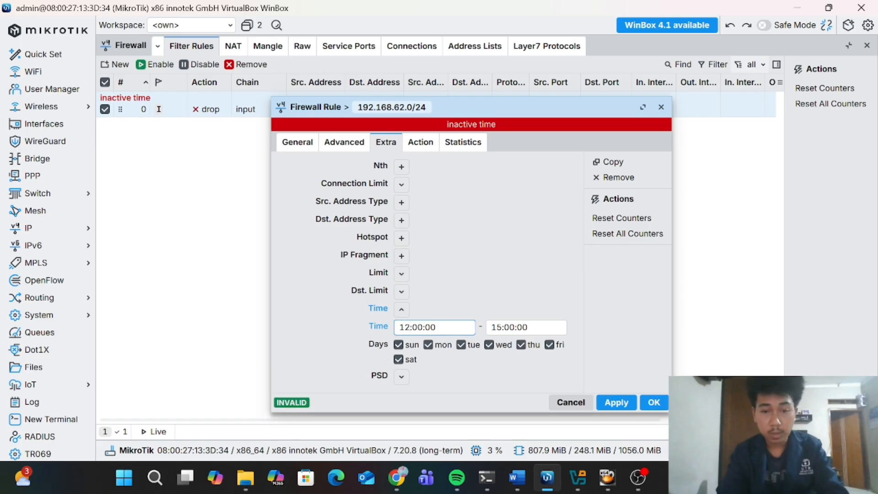
left_click(502, 327)
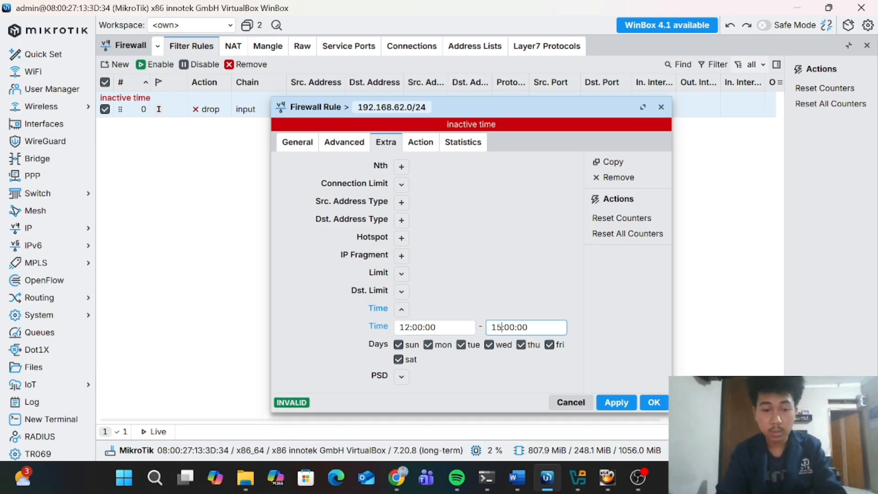
key("BackSpace")
type("3")
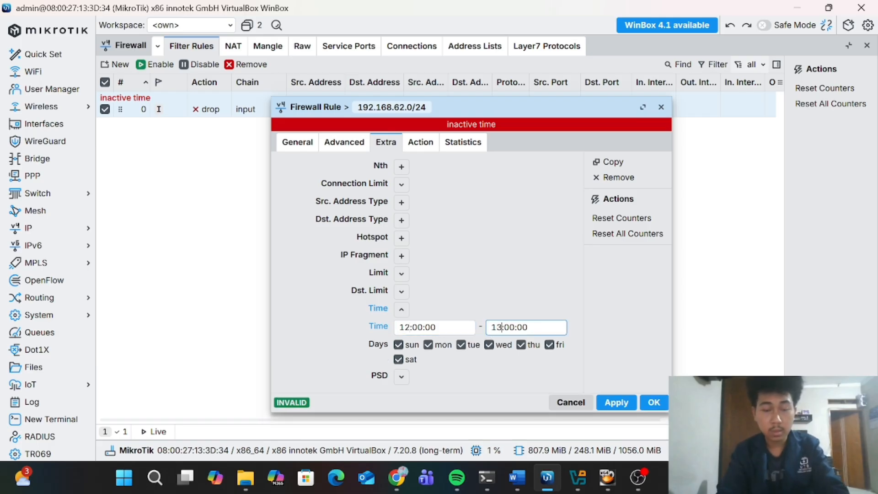
left_click(632, 407)
left_click(653, 405)
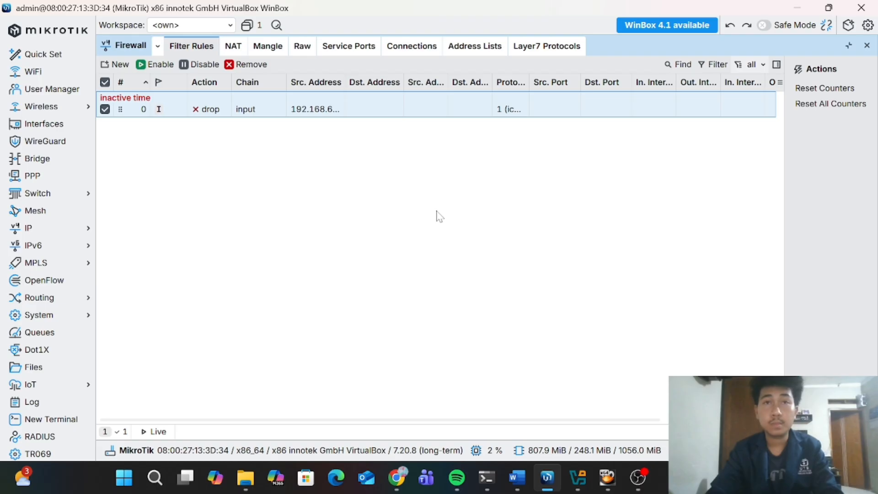
Bring Word forward and scroll the exam brief to its Konfigurasi Firewall task list
left_click(523, 478)
scroll(434, 274, "down", 3)
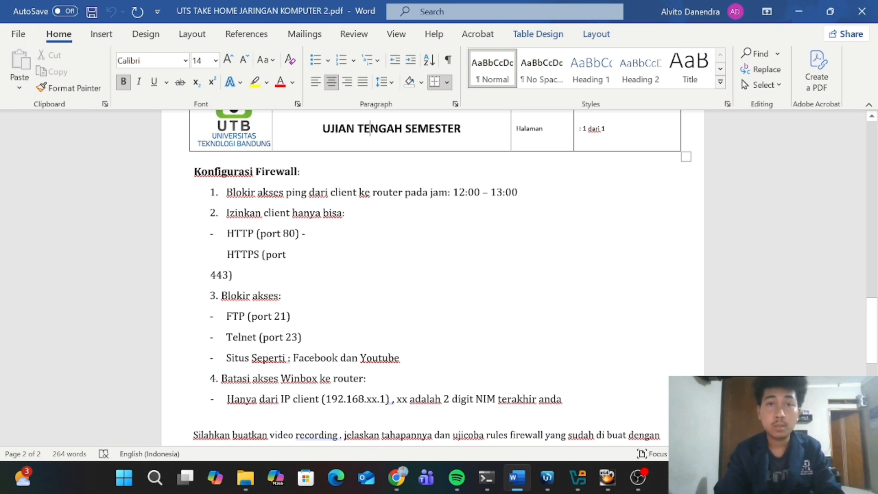
Start a new forward-chain filter rule with protocol tcp
left_click(548, 478)
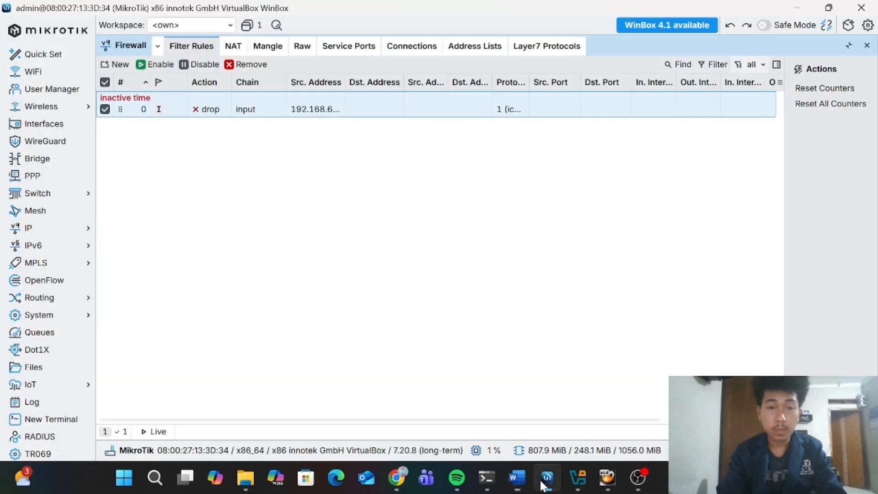
left_click(115, 64)
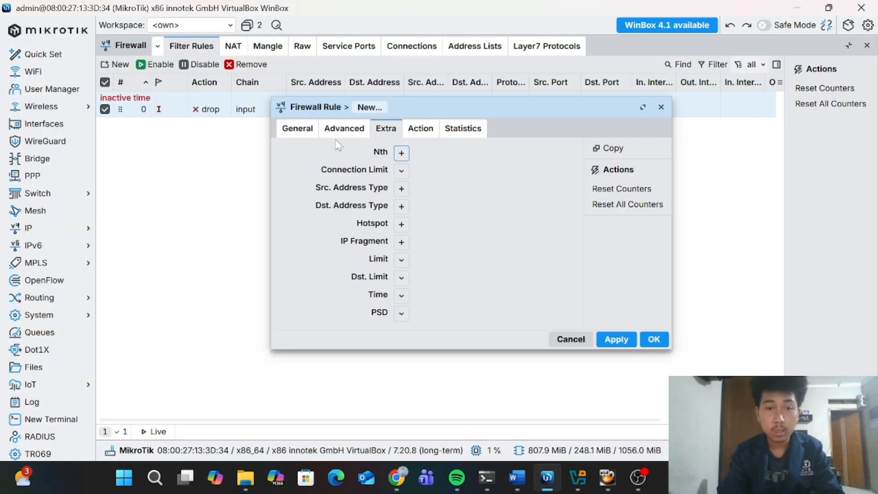
left_click(297, 130)
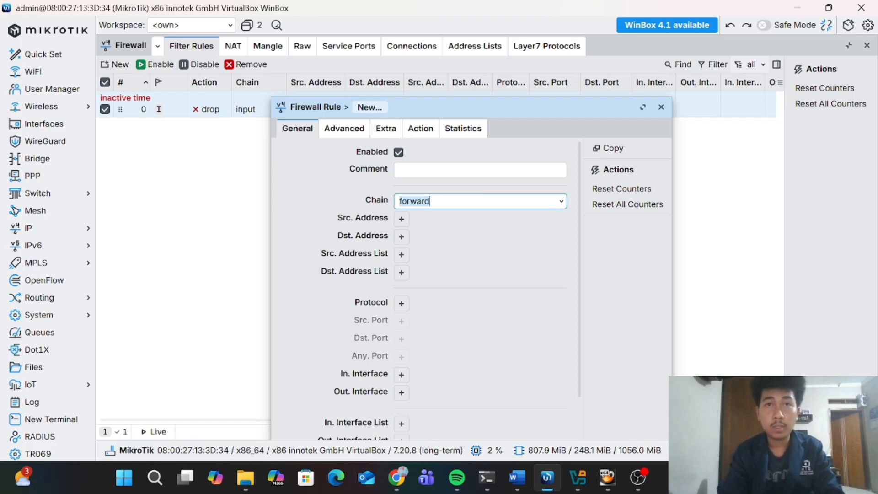
left_click(401, 303)
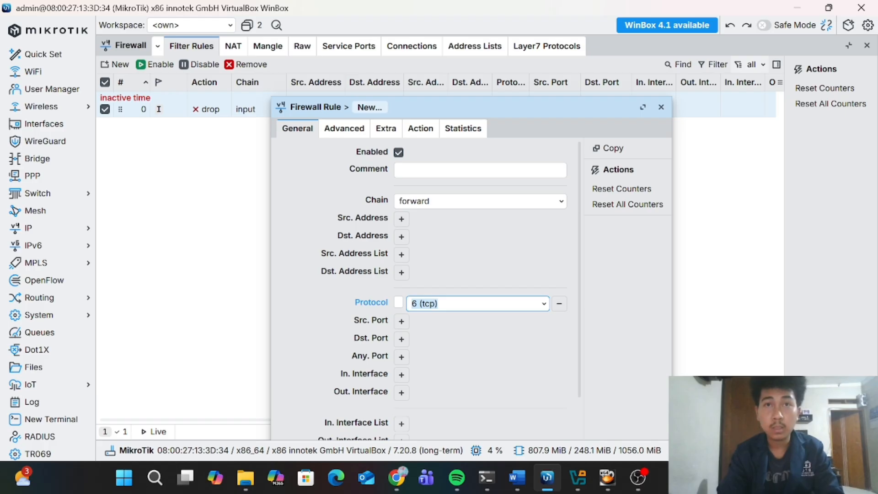
left_click(544, 304)
scroll(439, 203, "down", 1)
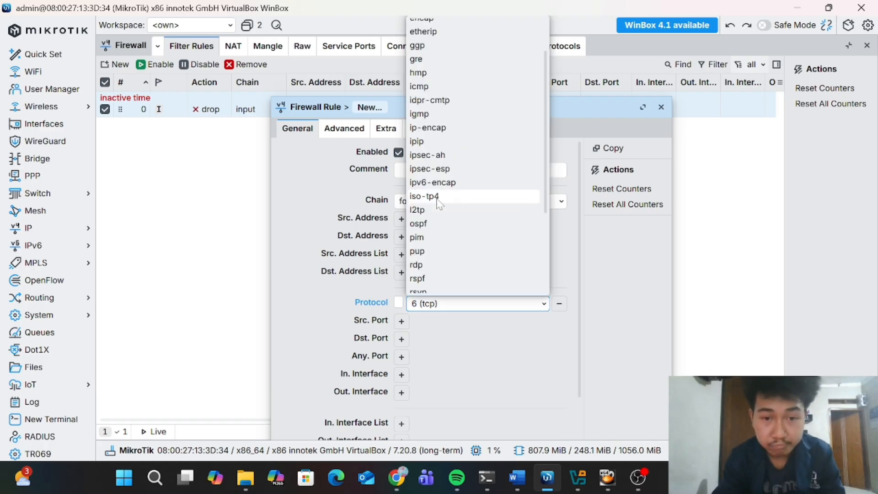
scroll(438, 203, "down", 3)
scroll(438, 204, "up", 4)
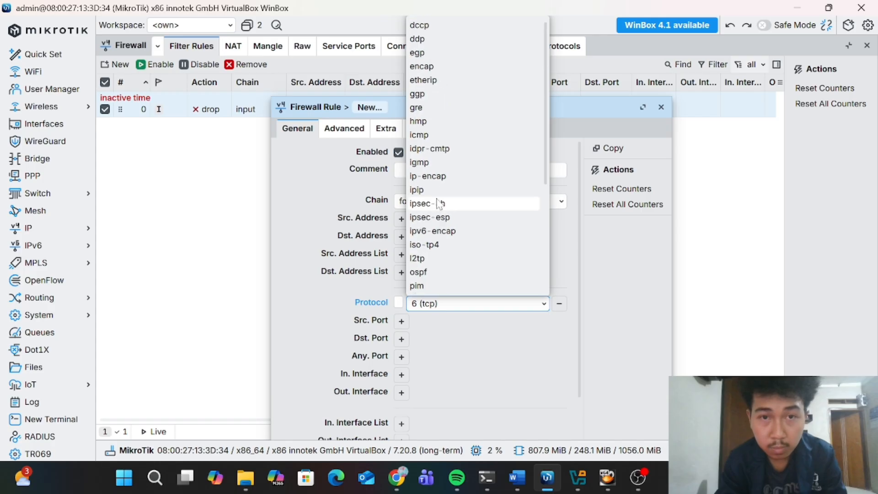
scroll(440, 204, "down", 3)
scroll(439, 204, "down", 3)
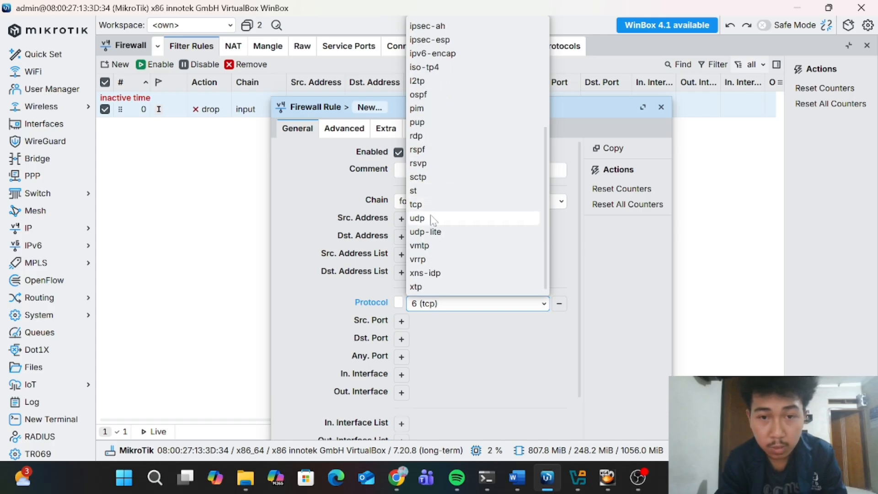
left_click(439, 203)
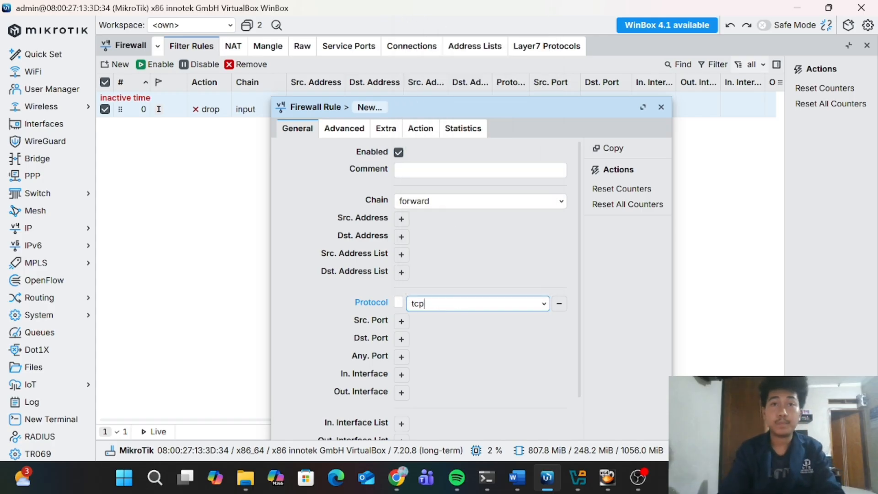
Set destination port 80 with action accept and save the rule
scroll(412, 293, "down", 2)
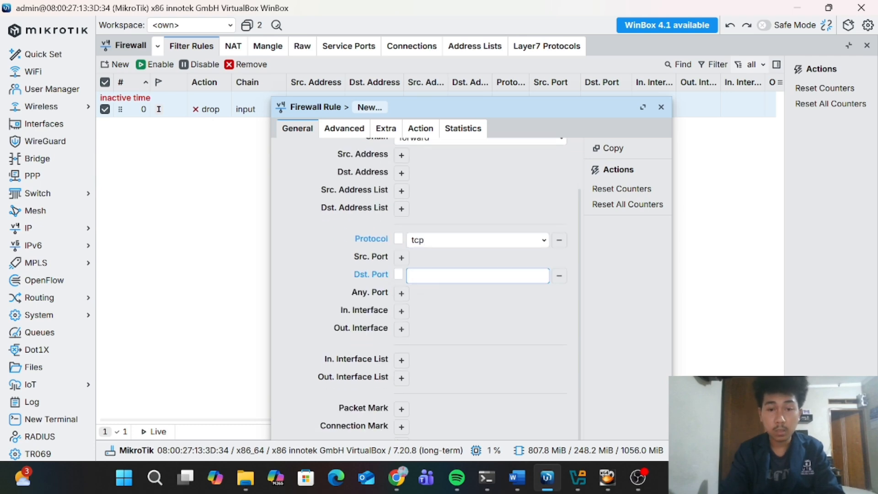
type("80")
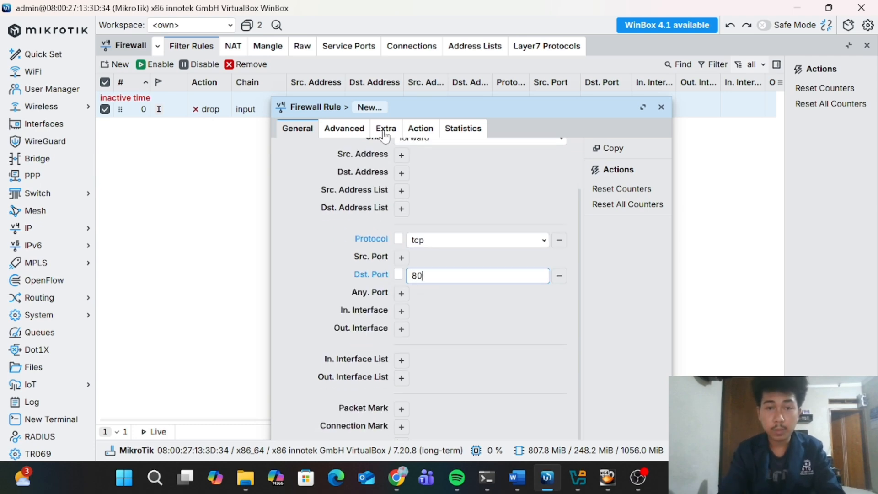
left_click(411, 130)
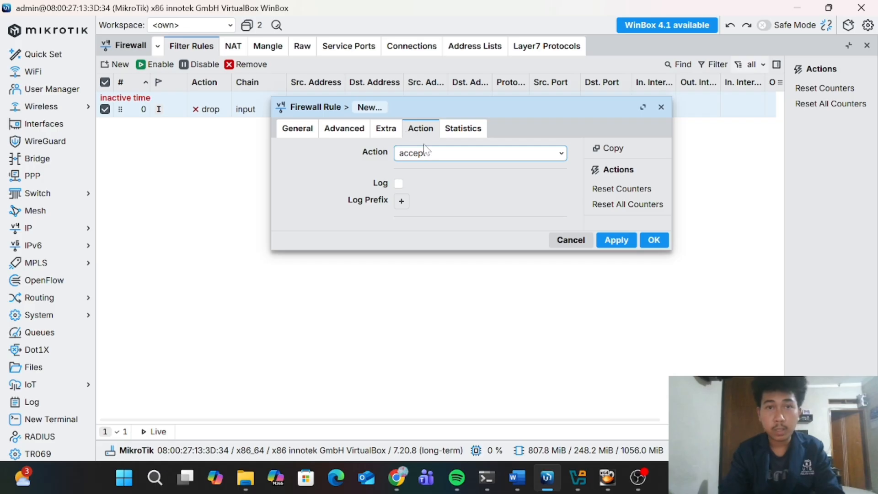
left_click(622, 240)
left_click(661, 246)
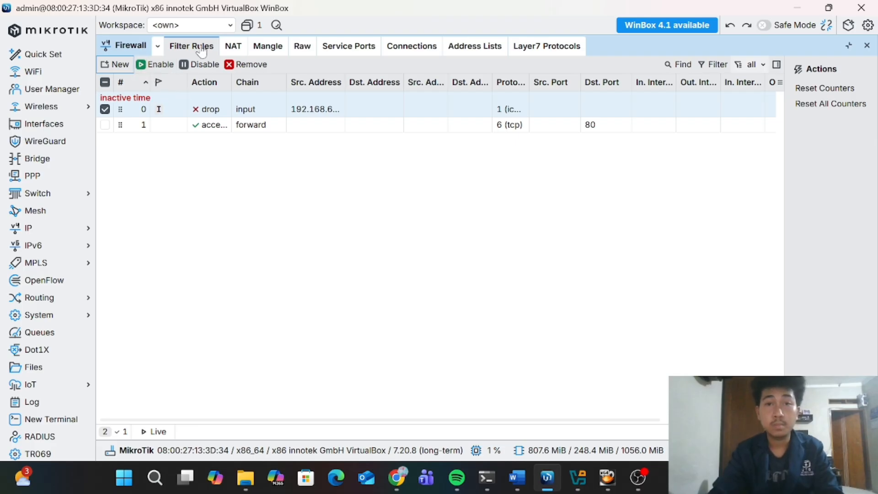
Create a forward rule with protocol tcp, Dst. Port 443 and action accept, and save it
left_click(121, 66)
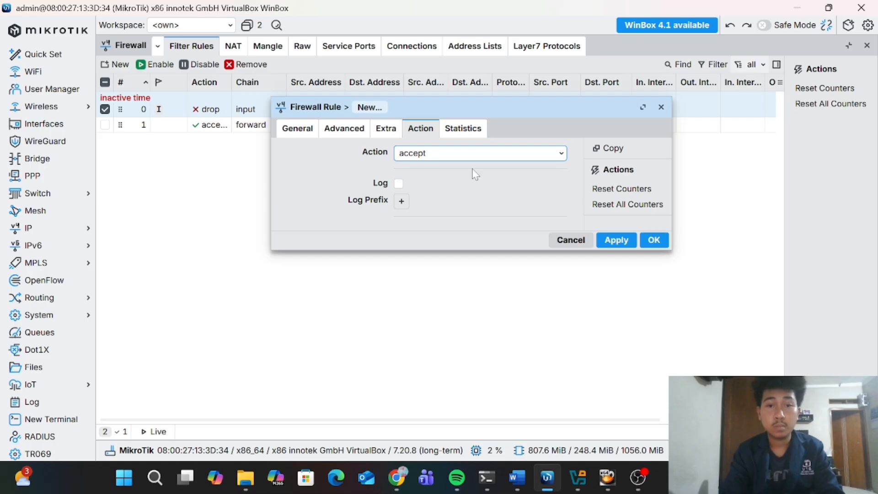
left_click(298, 129)
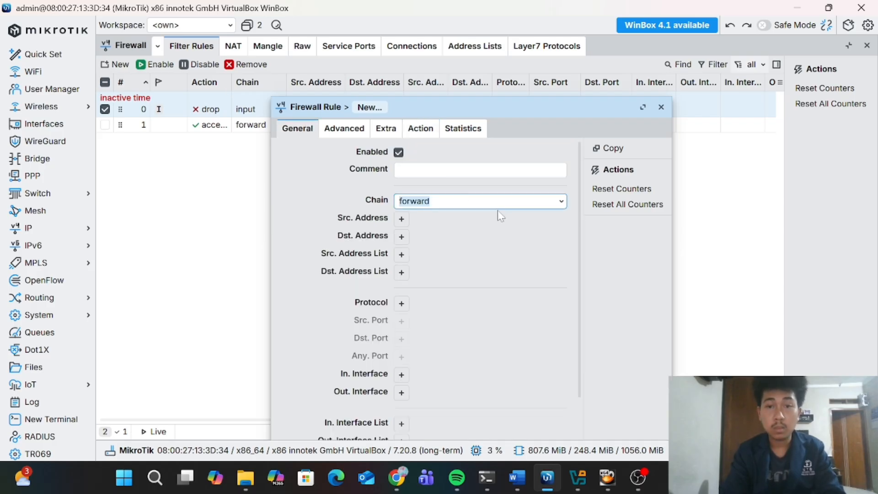
left_click(401, 304)
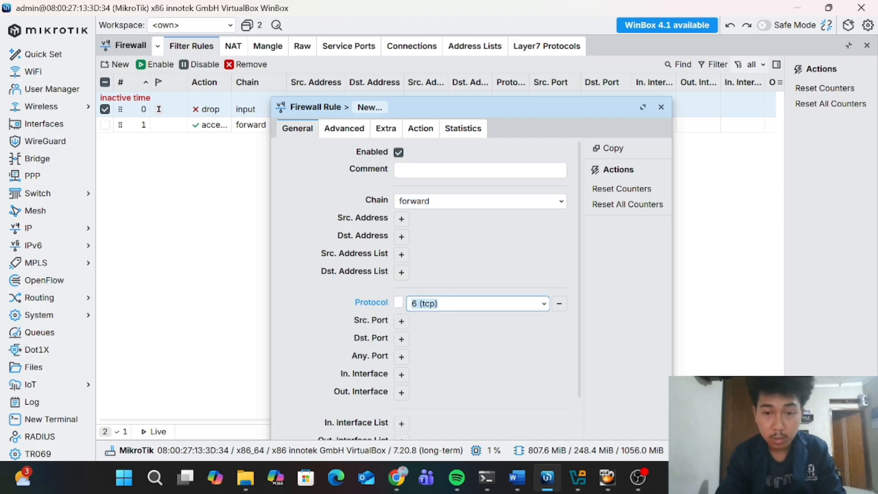
left_click(544, 303)
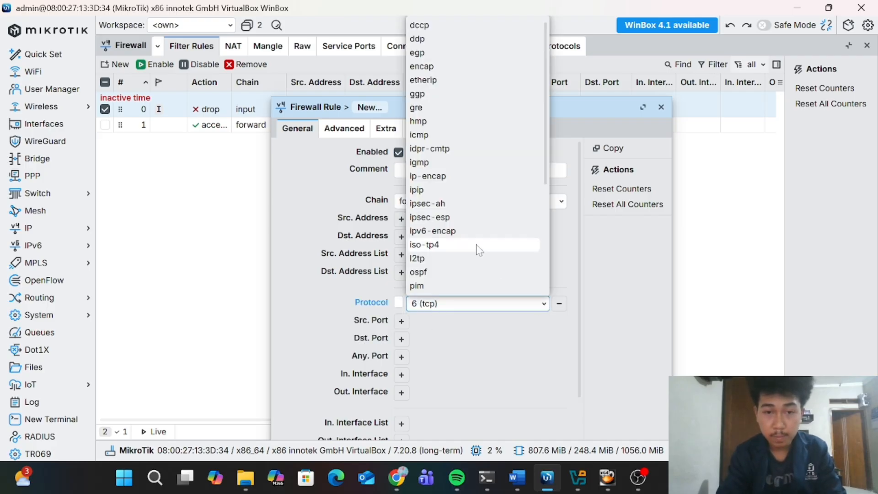
scroll(479, 250, "down", 4)
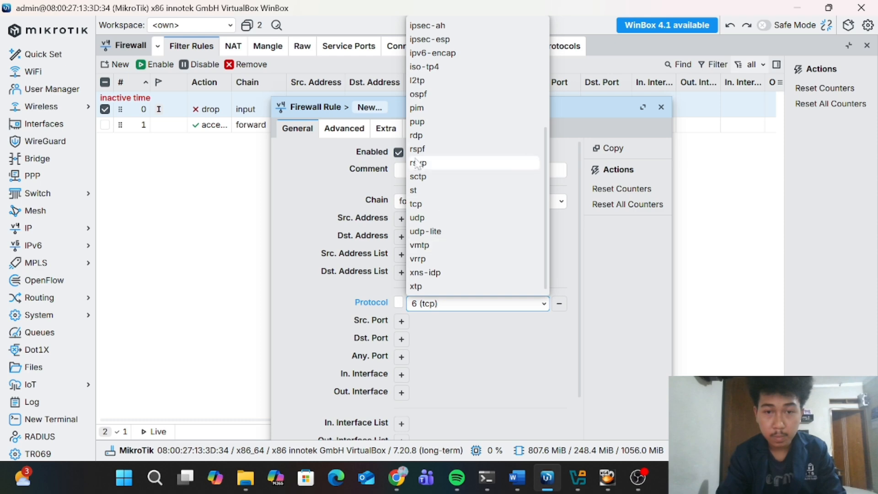
left_click(416, 204)
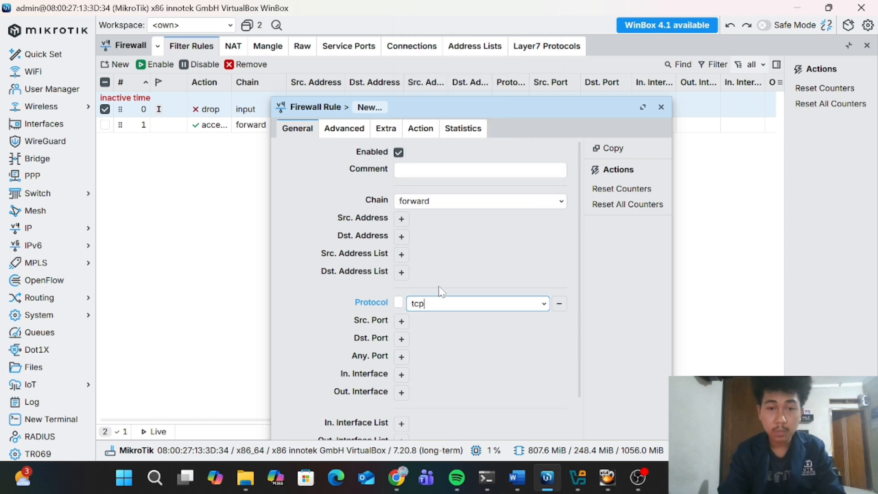
left_click(402, 339)
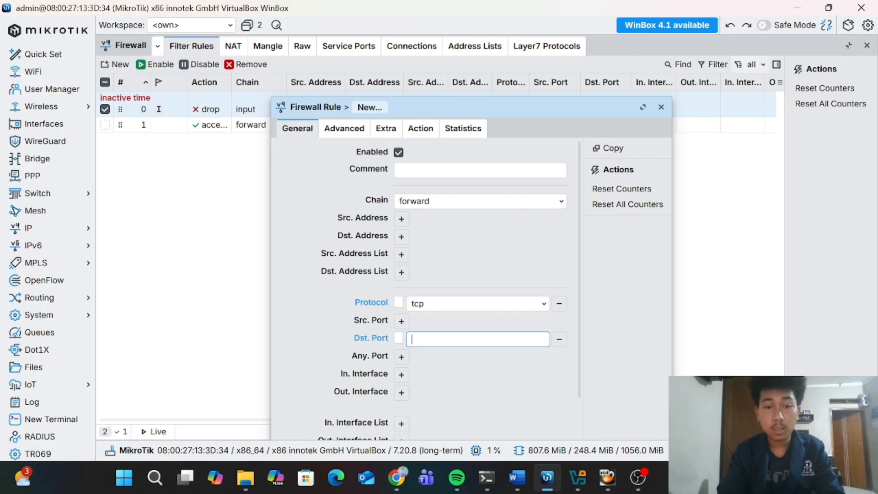
type("443")
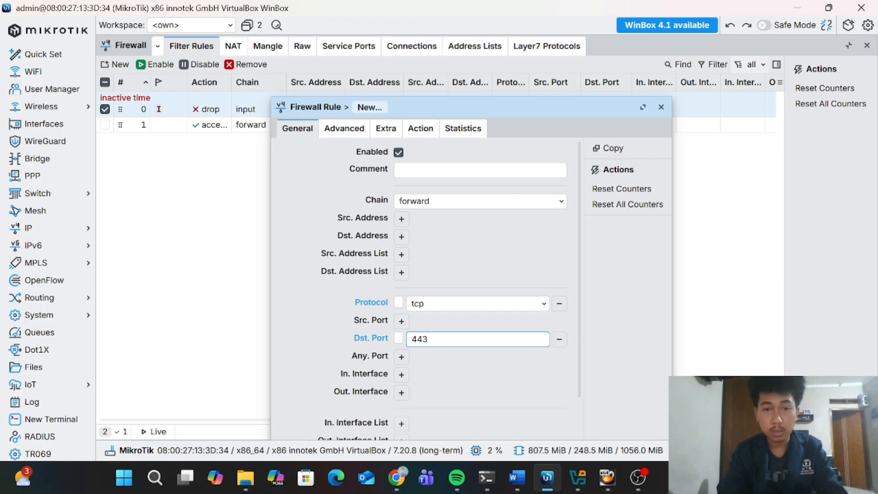
left_click(420, 131)
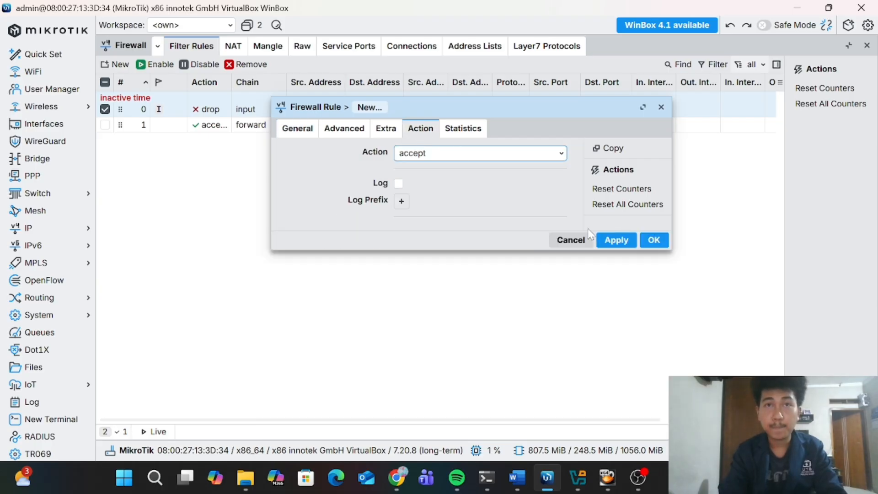
left_click(616, 240)
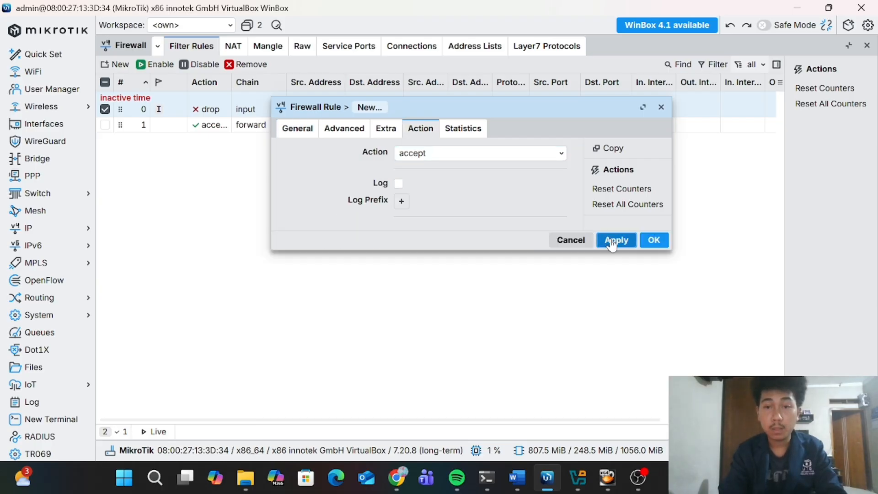
left_click(654, 241)
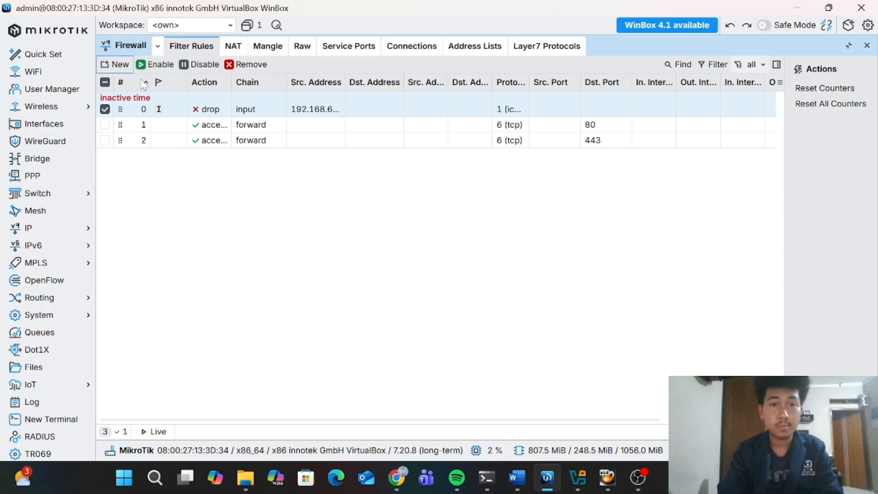
Start a new filter rule on chain forward with protocol tcp
left_click(116, 68)
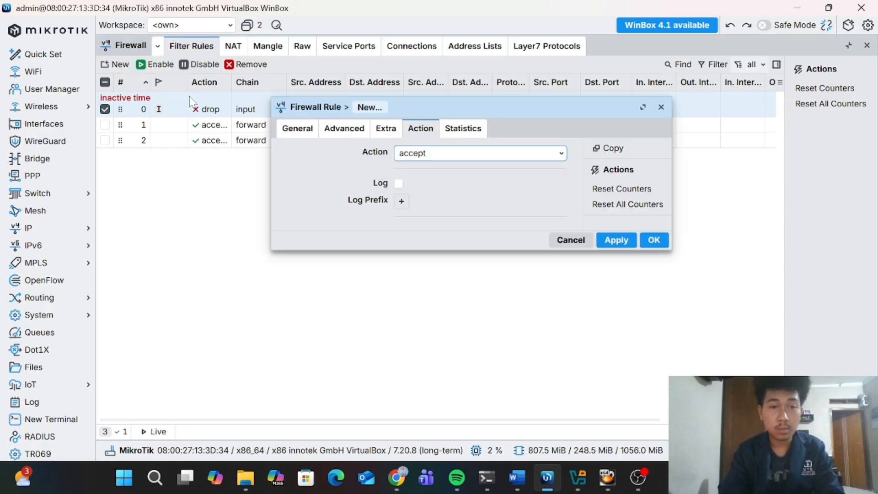
left_click(300, 132)
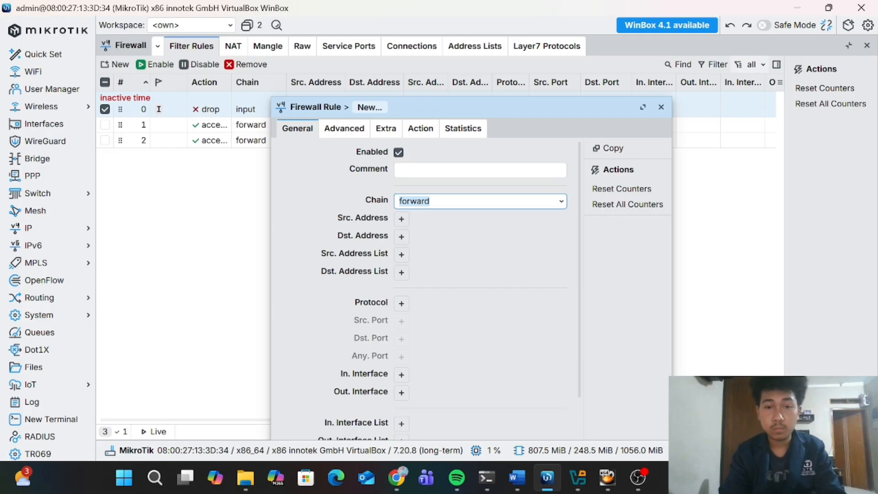
left_click(561, 202)
left_click(563, 203)
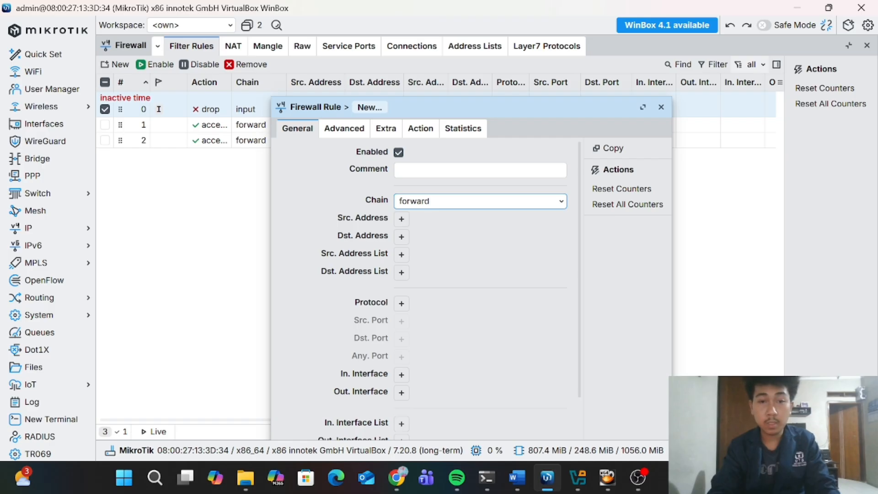
left_click(401, 303)
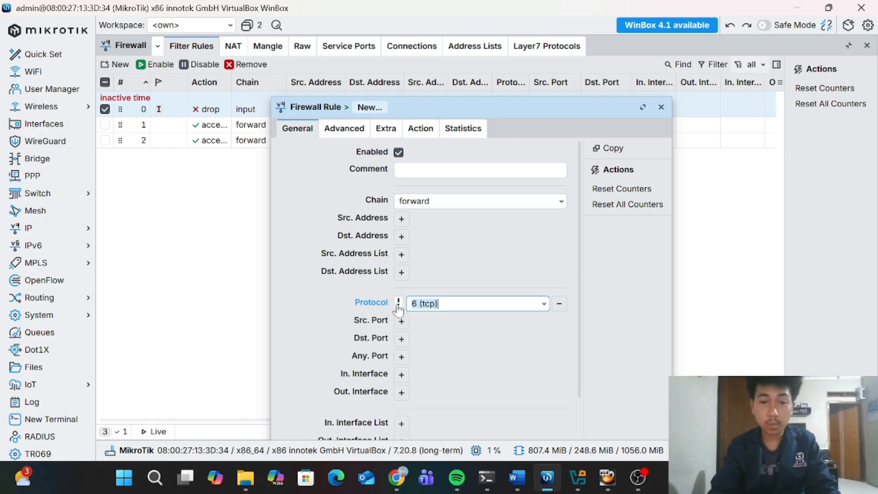
left_click(544, 304)
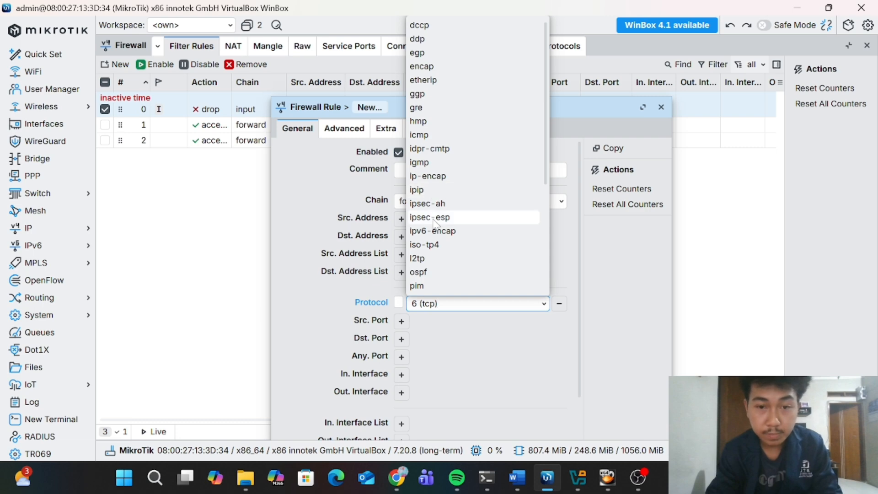
scroll(435, 224, "down", 5)
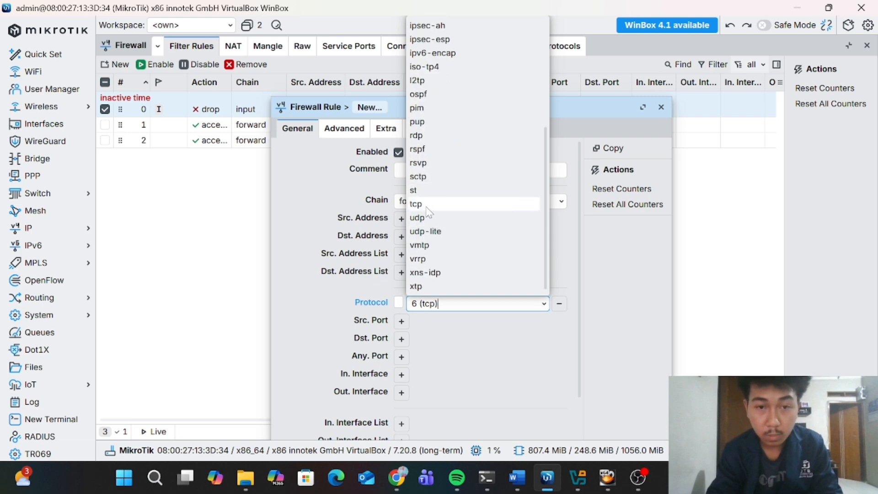
left_click(428, 205)
Set destination port 21 with action drop and save the rule
left_click(402, 237)
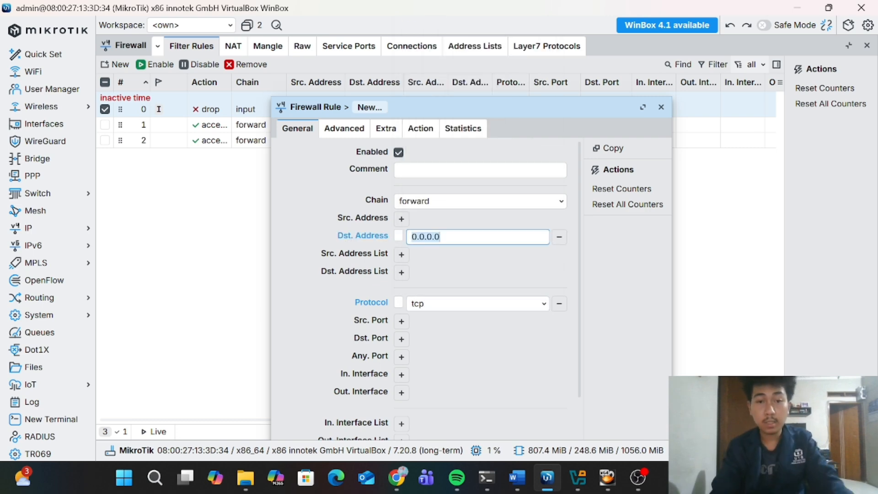
key("BackSpace")
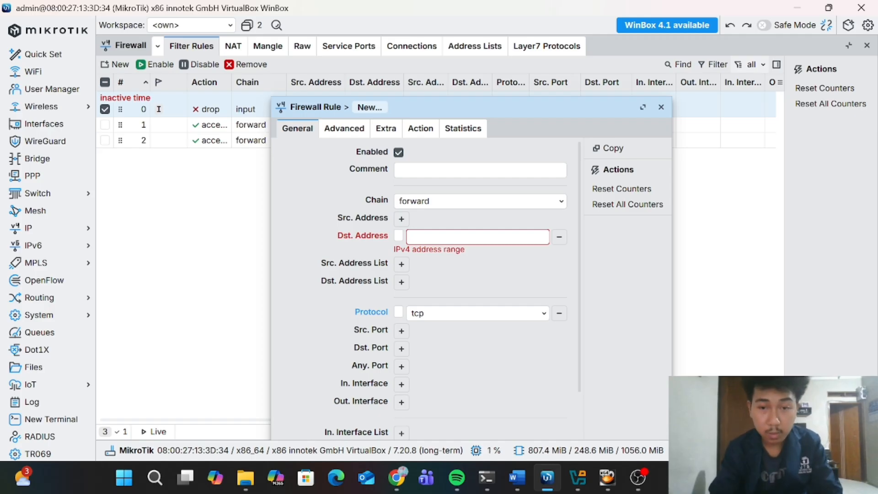
left_click(559, 237)
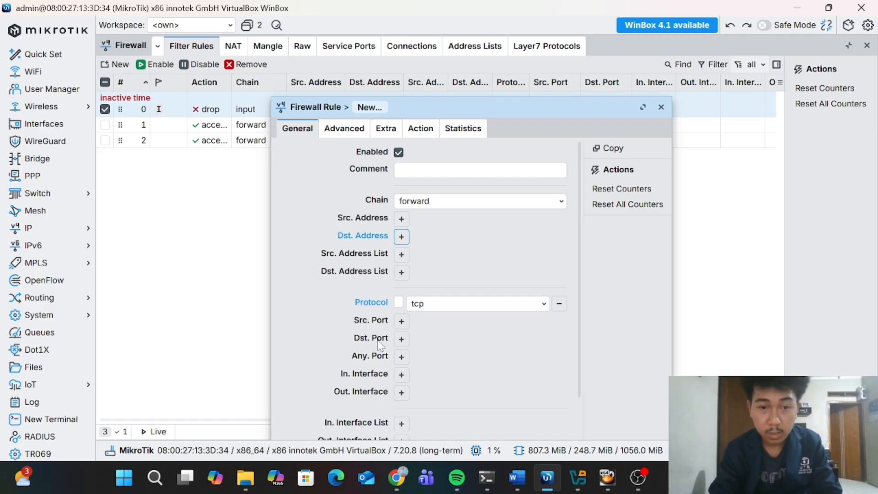
left_click(401, 340)
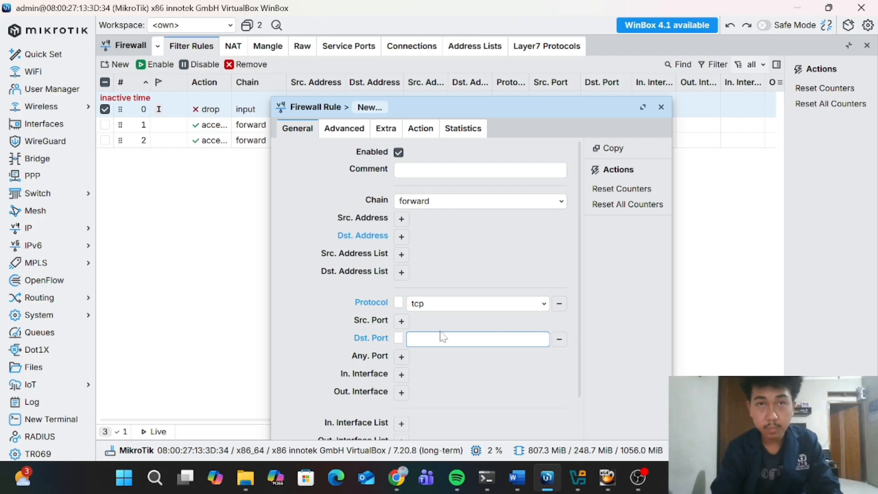
type("21")
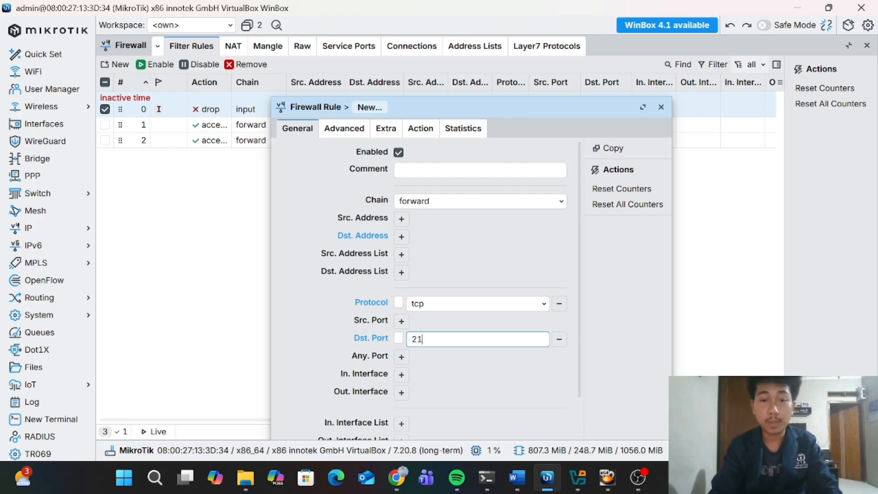
left_click(414, 132)
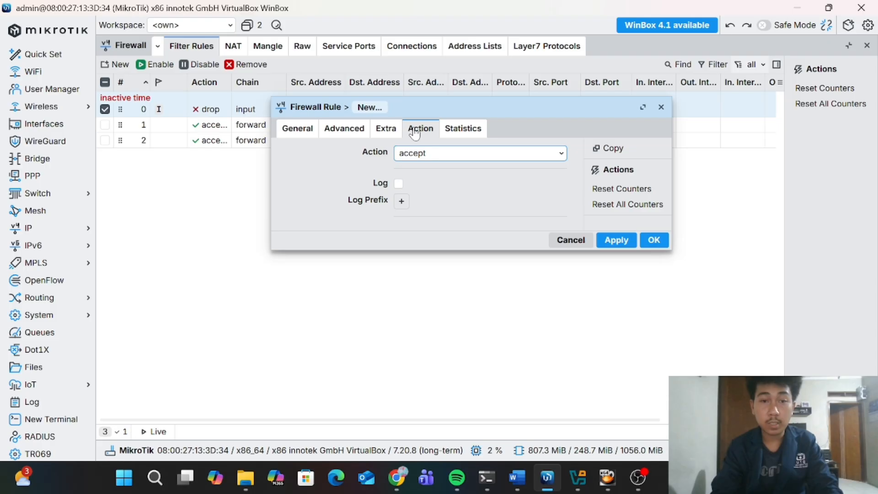
left_click(437, 157)
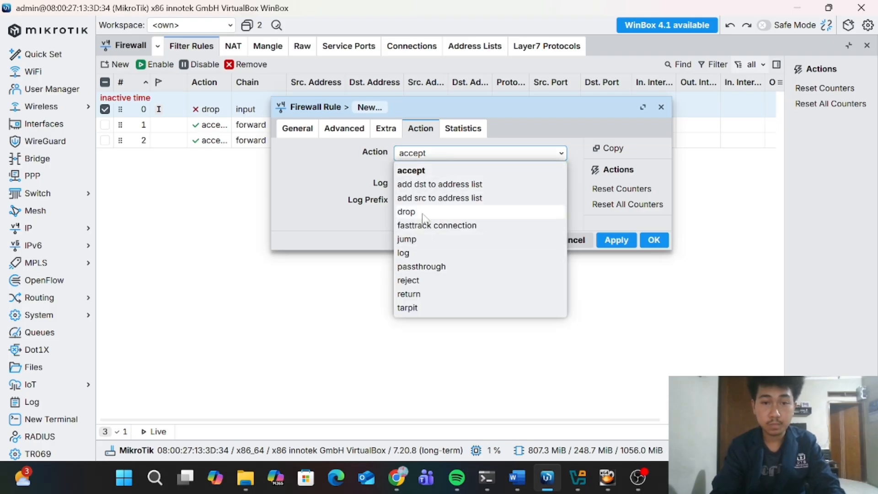
left_click(422, 213)
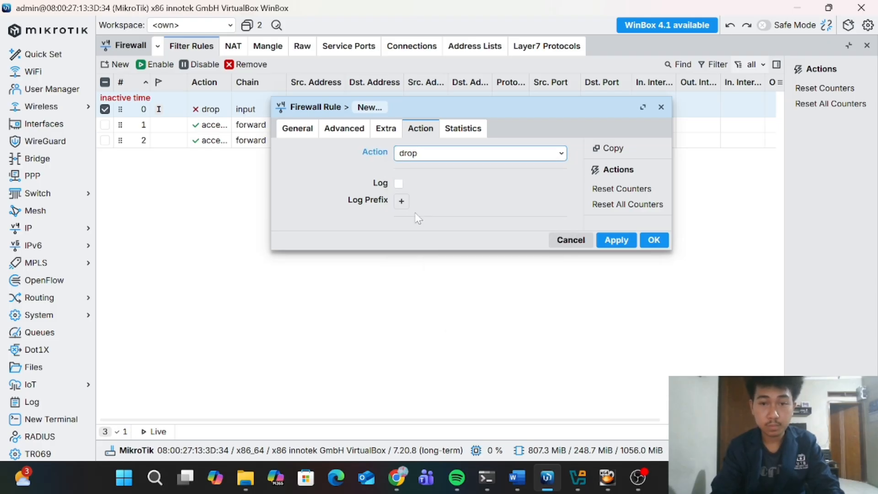
left_click(614, 239)
left_click(654, 241)
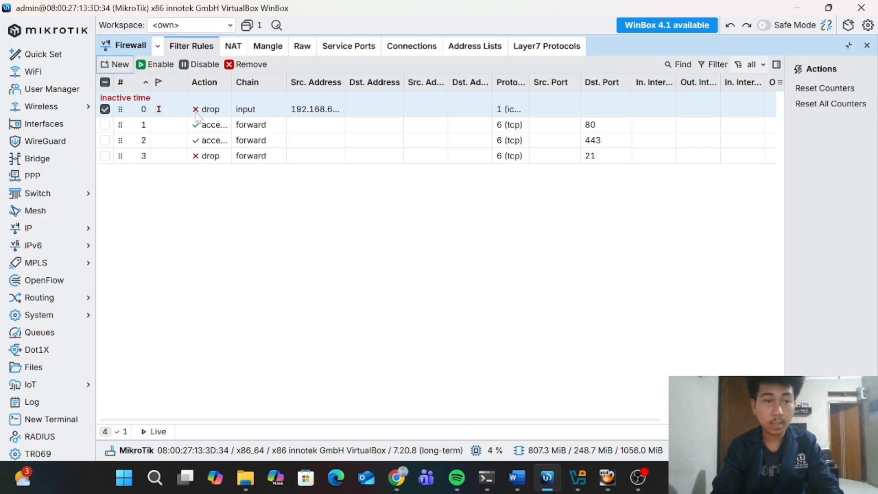
Start another new forward filter rule with protocol tcp
left_click(115, 64)
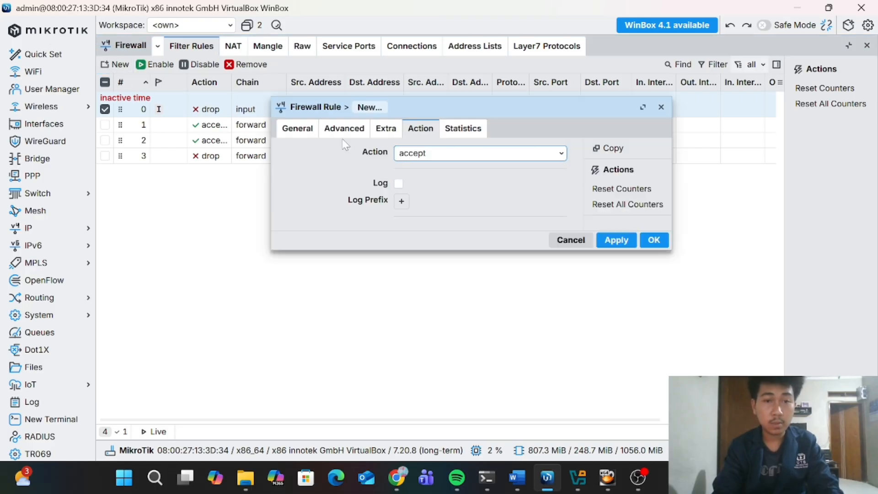
left_click(310, 133)
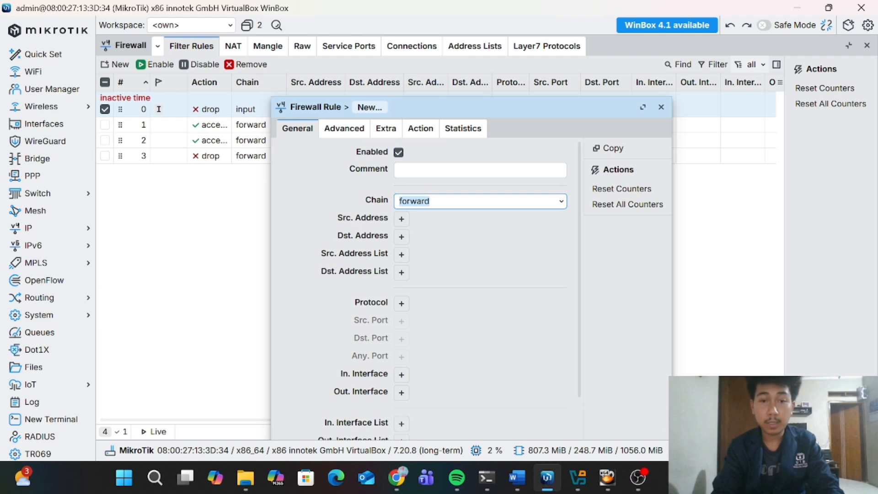
scroll(532, 264, "down", 3)
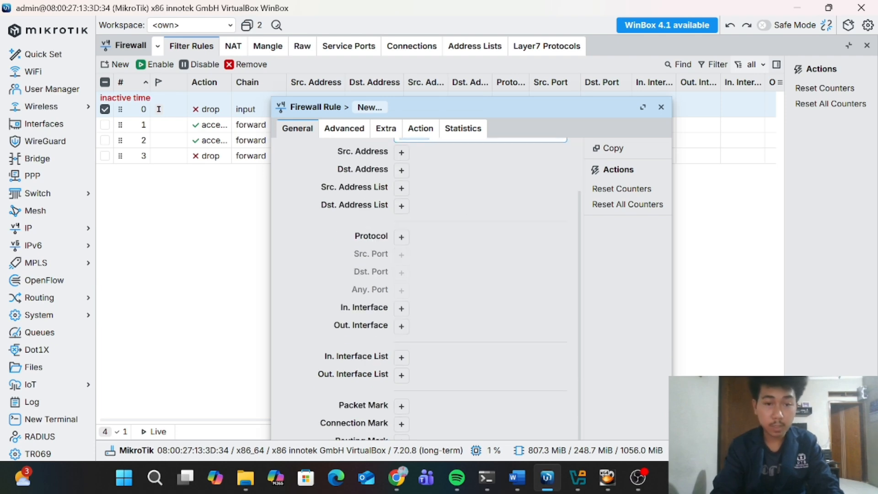
left_click(401, 237)
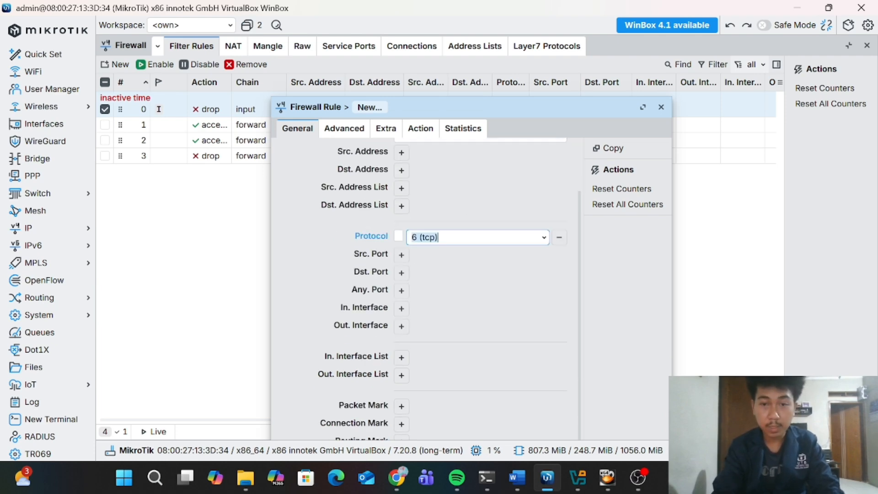
left_click(543, 237)
scroll(474, 361, "down", 5)
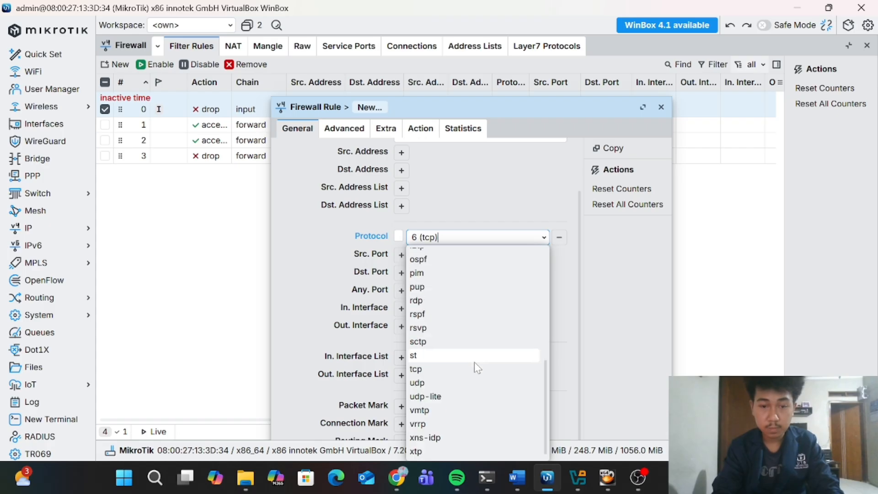
left_click(471, 369)
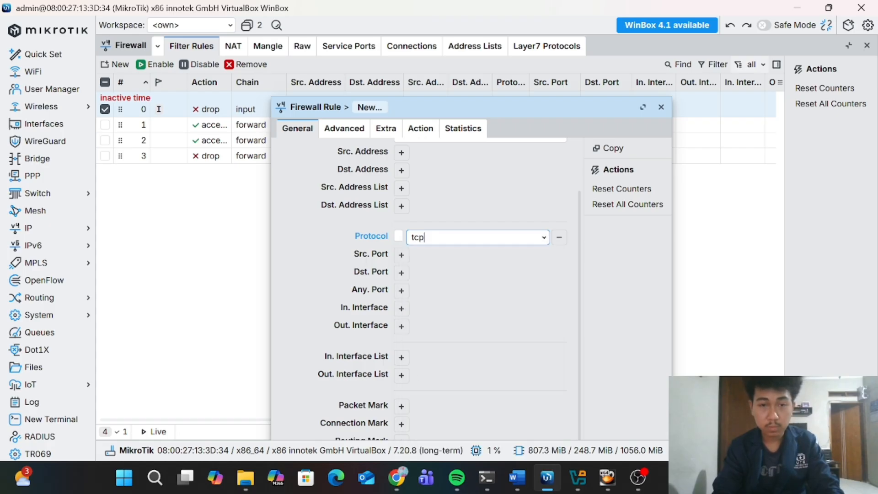
Set destination port 23 with action drop and save the rule
left_click(402, 273)
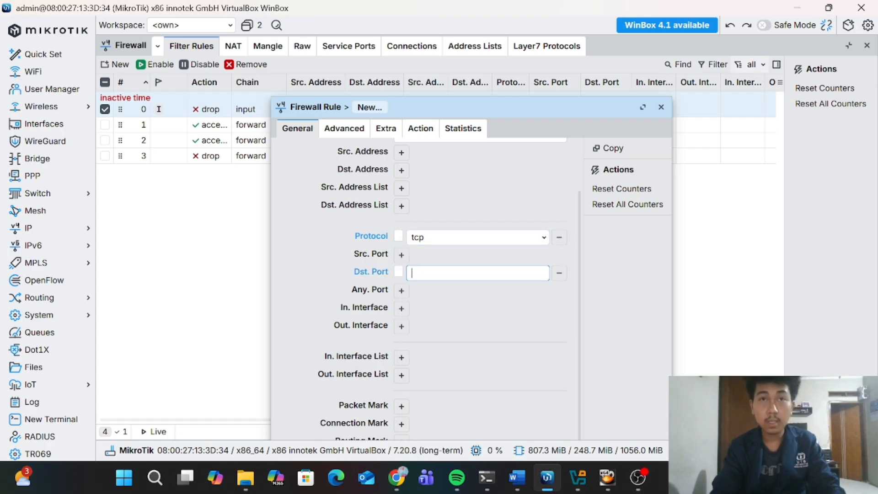
type("23")
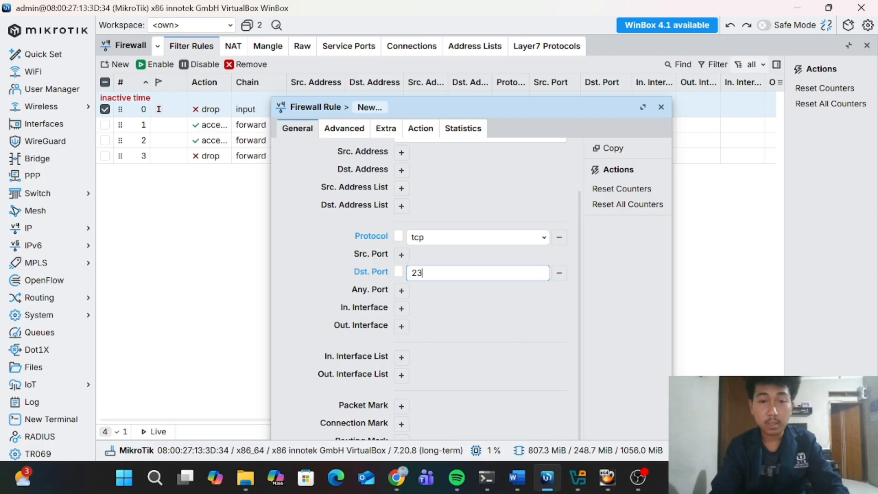
left_click(421, 130)
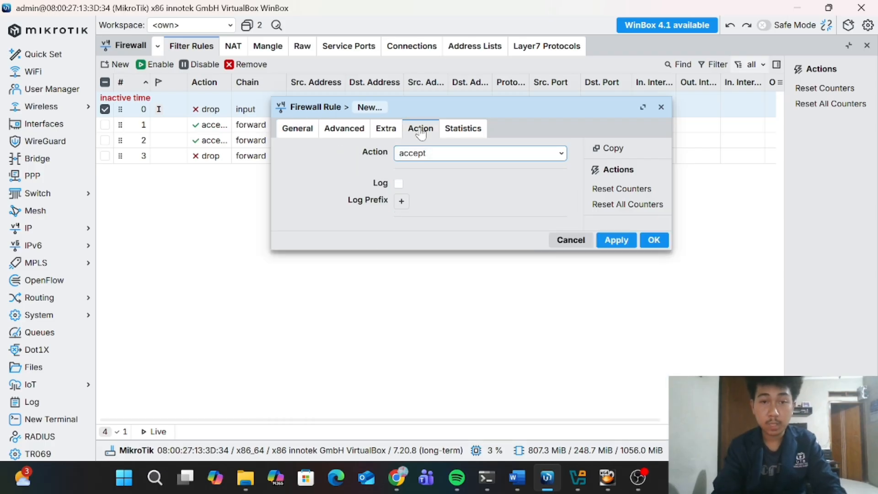
left_click(465, 157)
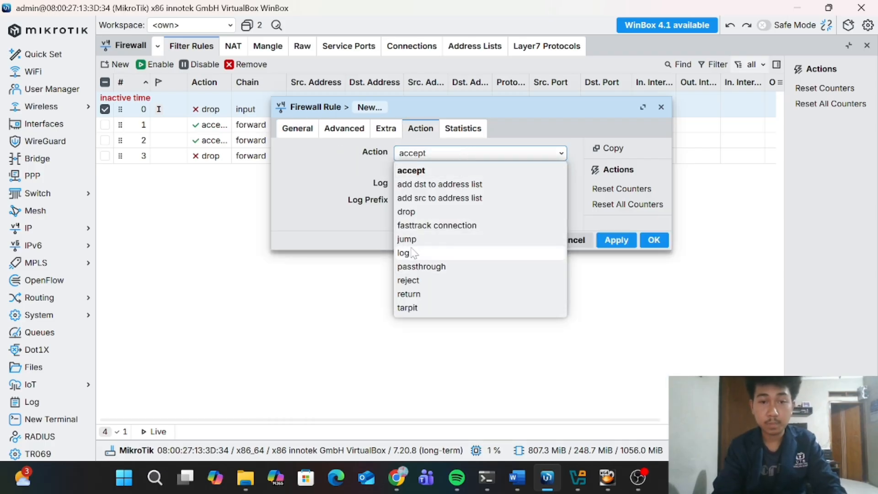
left_click(414, 211)
left_click(617, 240)
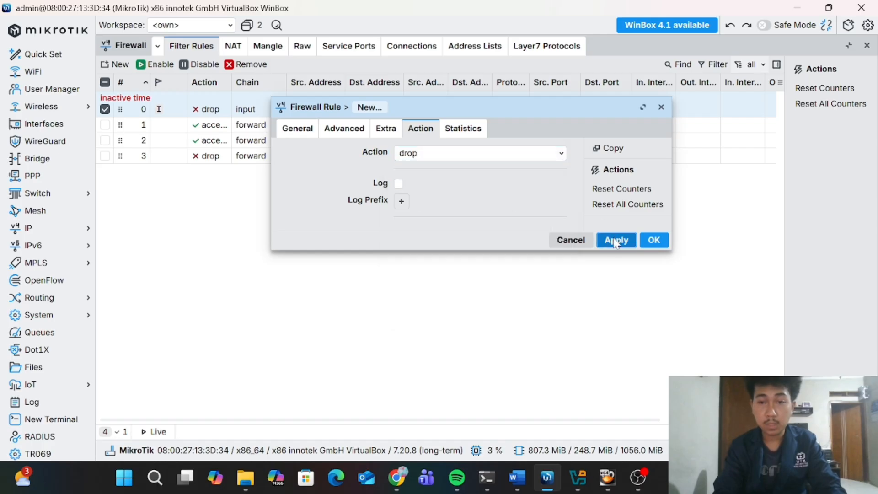
left_click(653, 242)
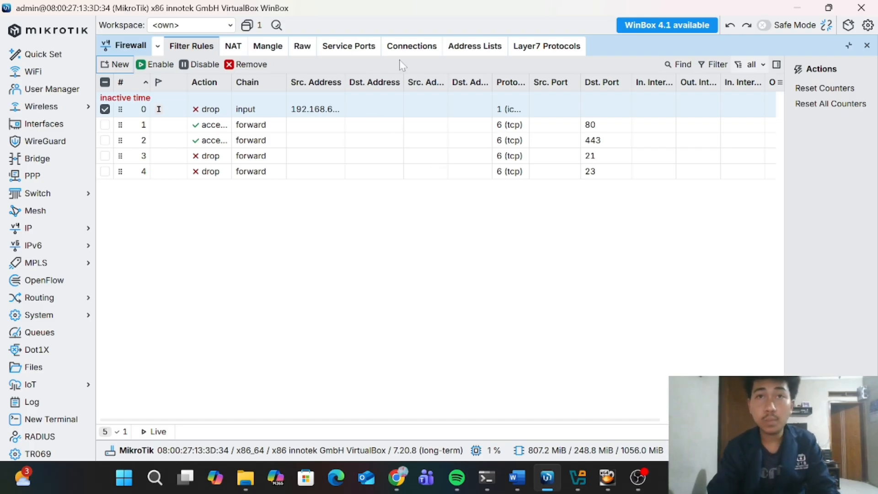
Create a Layer7 protocol named 'facebook' with regexp ^.+(facebook.com).* and save it
left_click(521, 51)
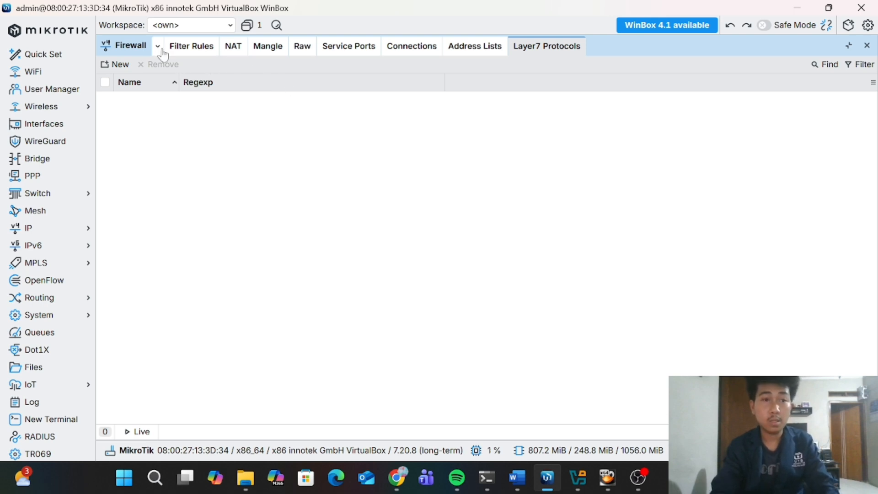
left_click(116, 68)
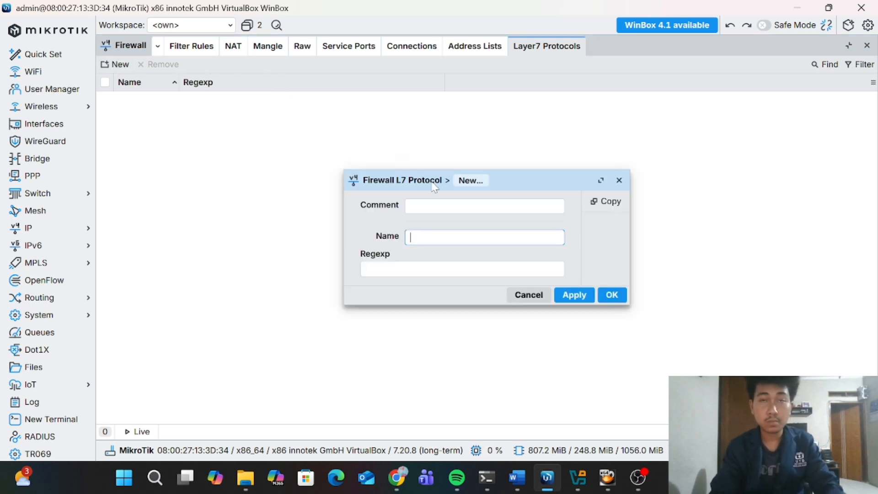
type("fa")
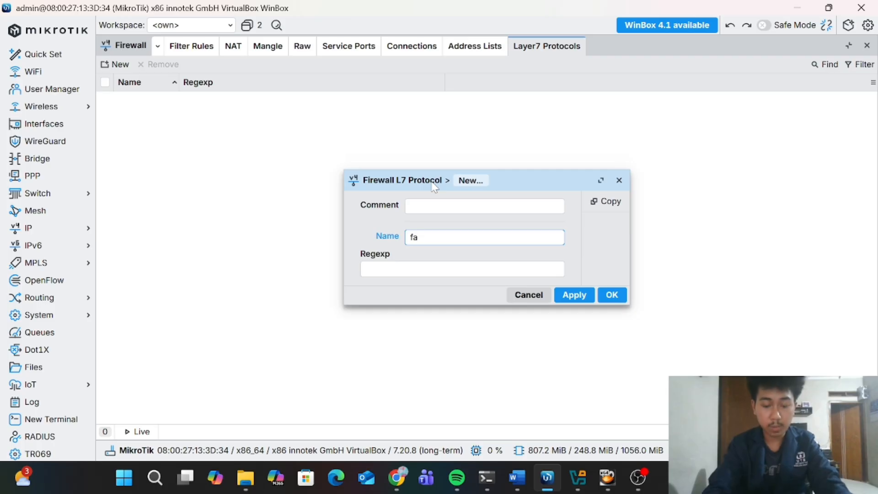
type("ca")
key("BackSpace")
key("BackSpace")
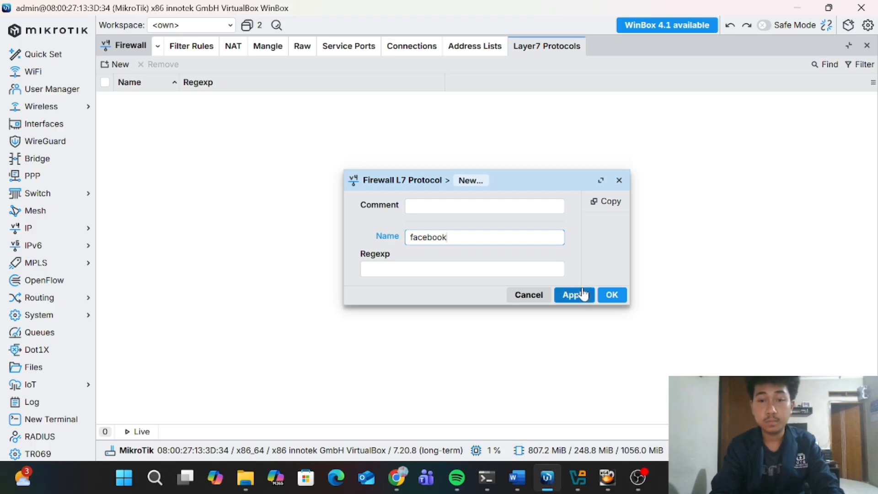
left_click(462, 269)
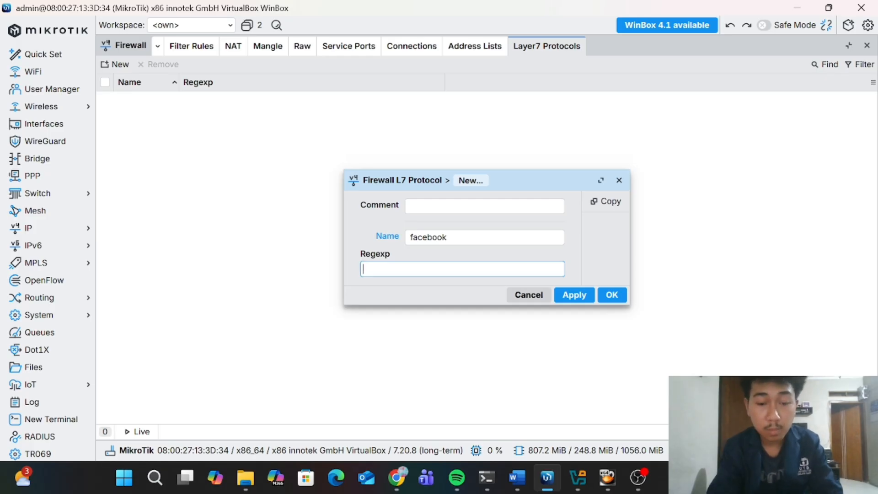
type("^")
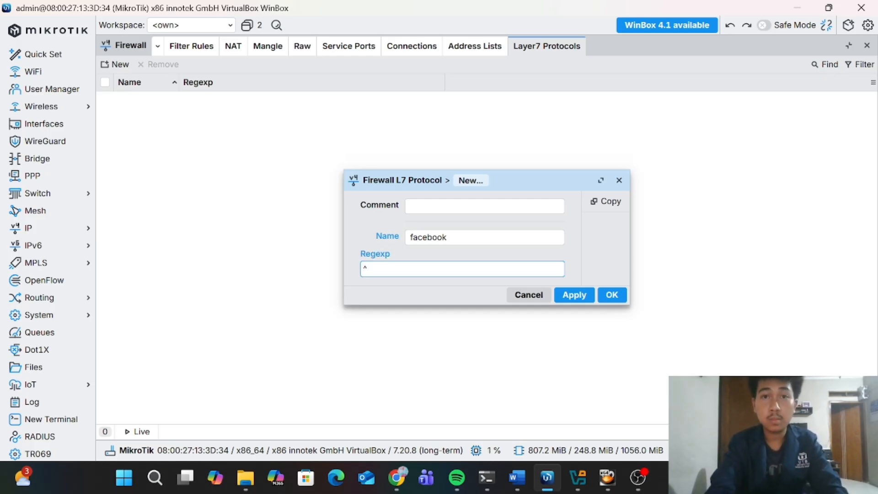
type("._")
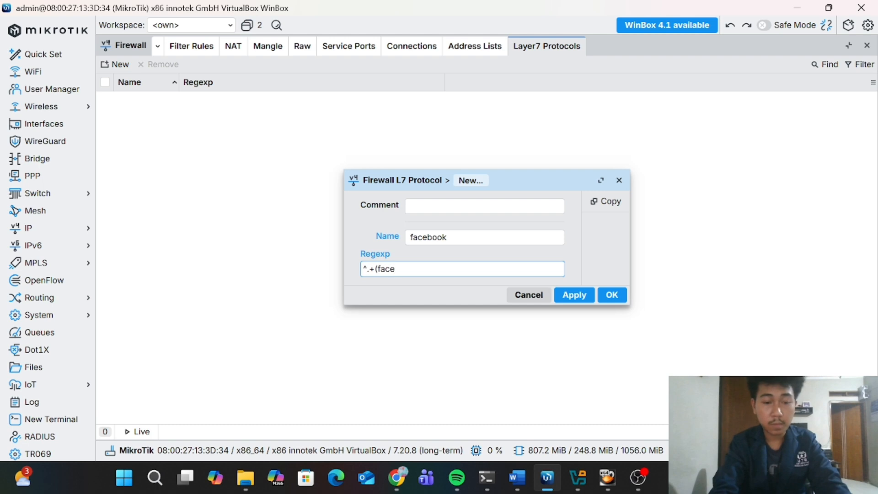
type("(facebook.com")
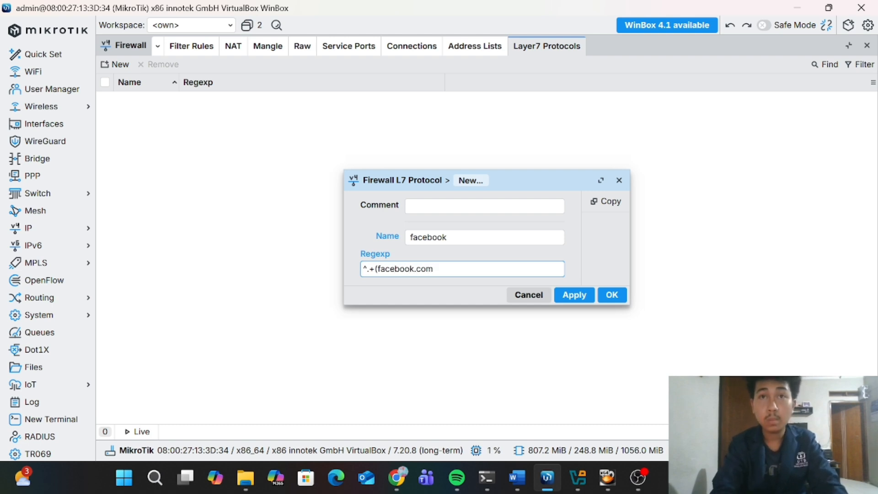
type(").")
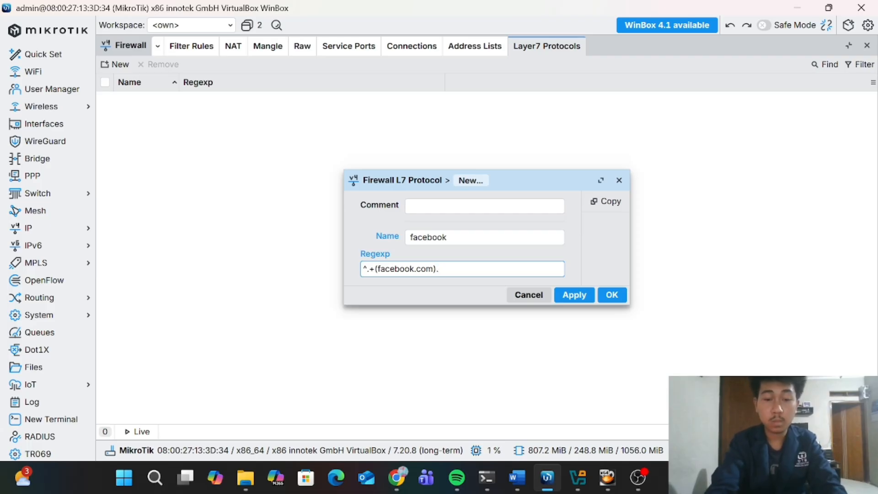
type("*")
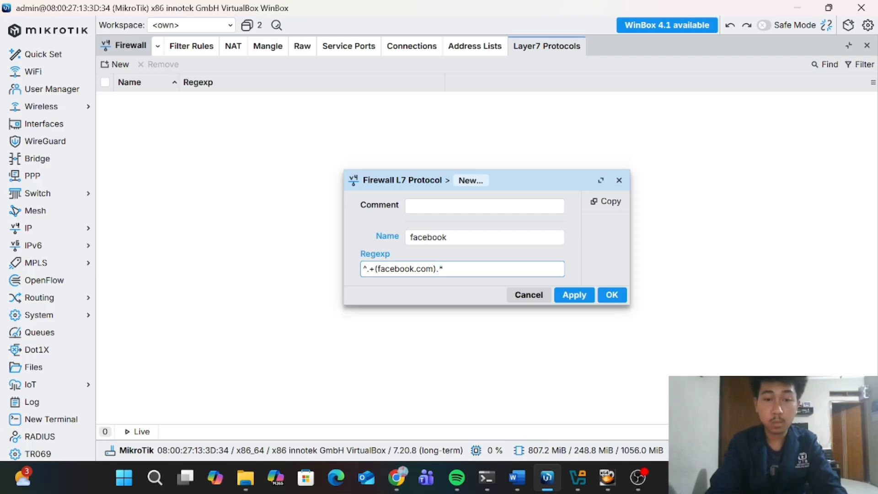
left_click(570, 297)
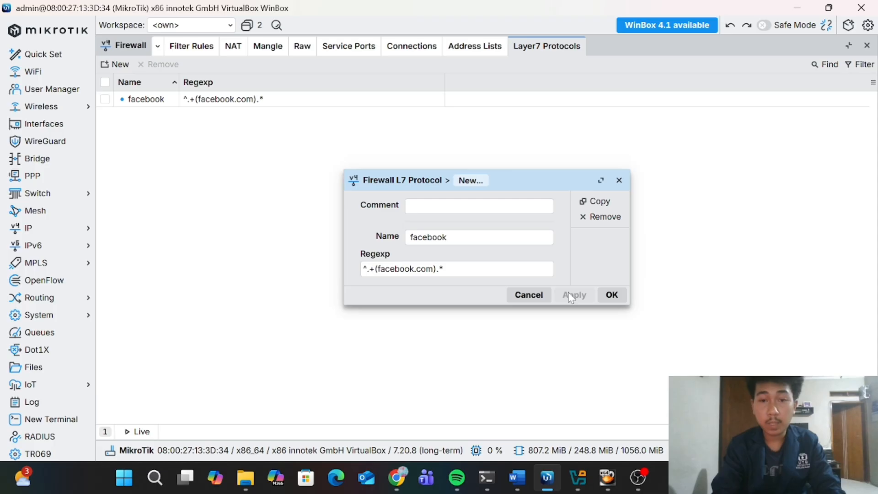
left_click(611, 296)
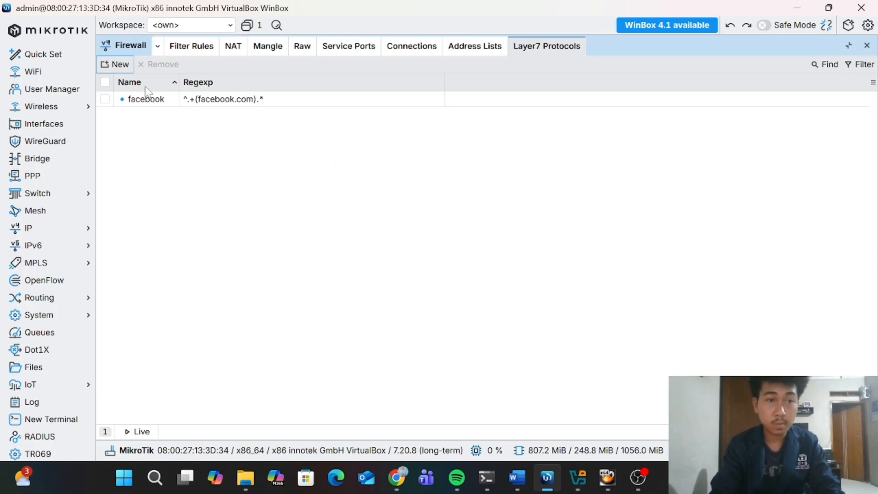
Create a Layer7 protocol named 'youtube' with regexp ^.+(youtube.com).* and save it
left_click(112, 70)
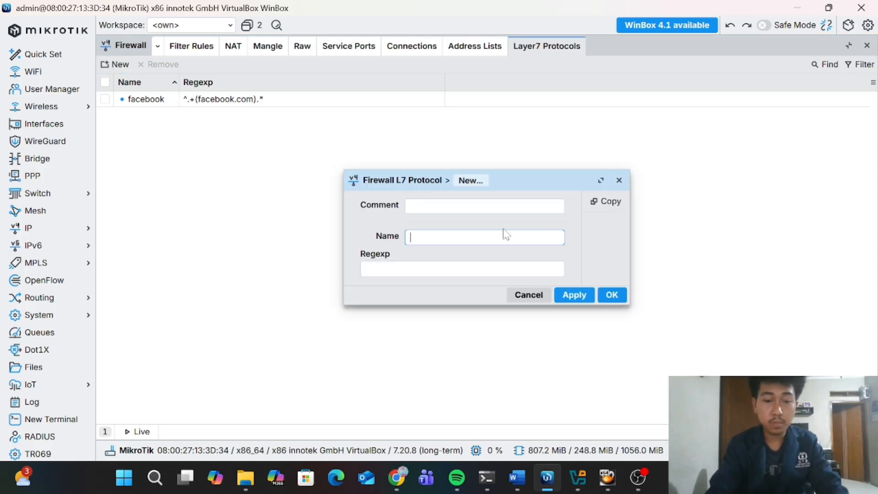
type("youtube")
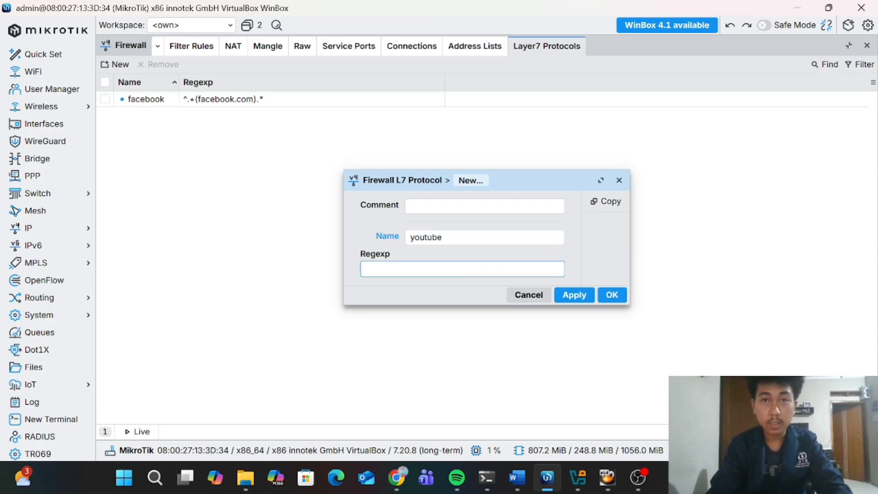
type("^.+")
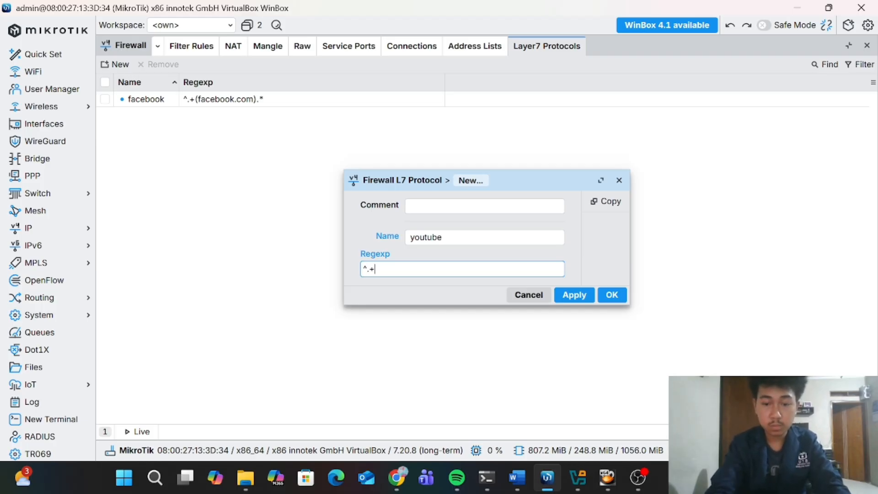
type("(")
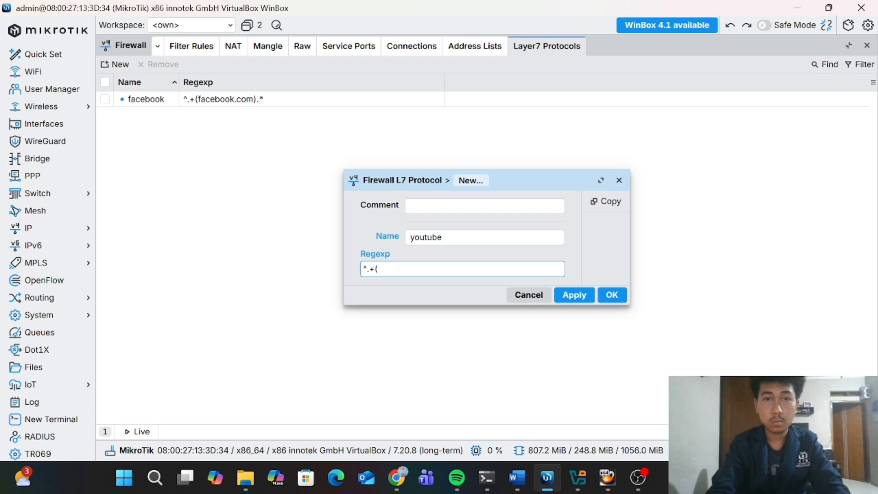
type("youtube.com")
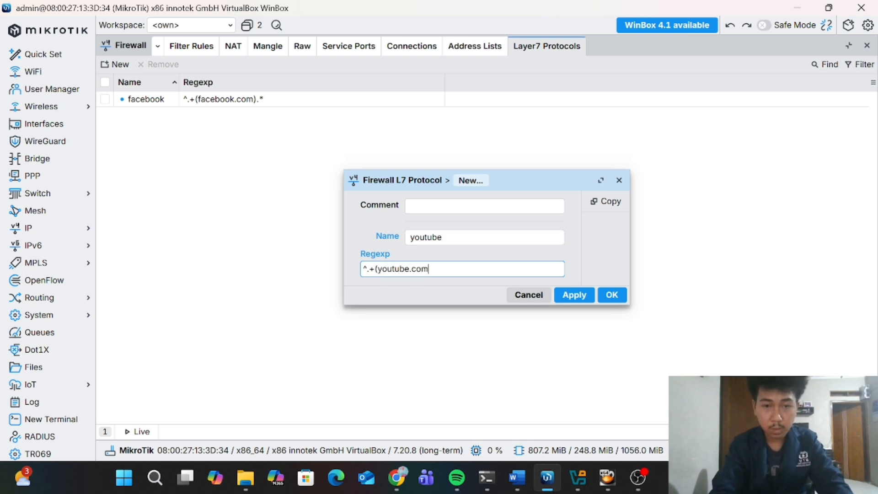
type(").")
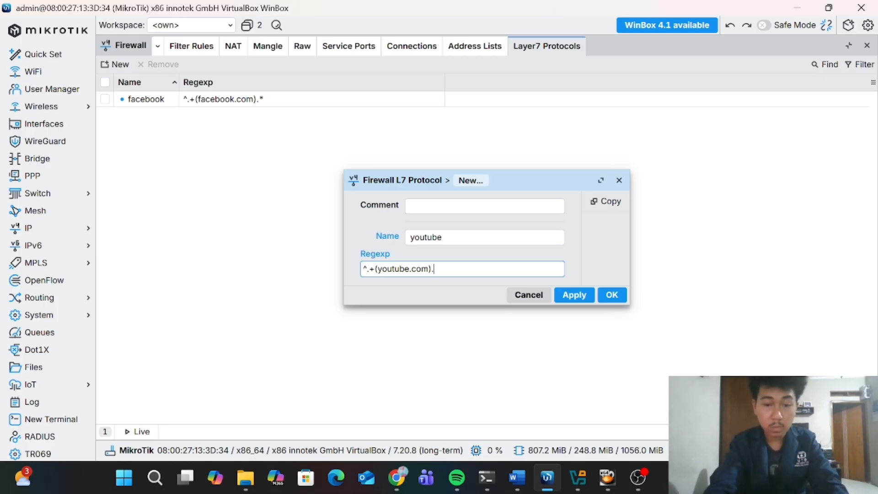
type("*")
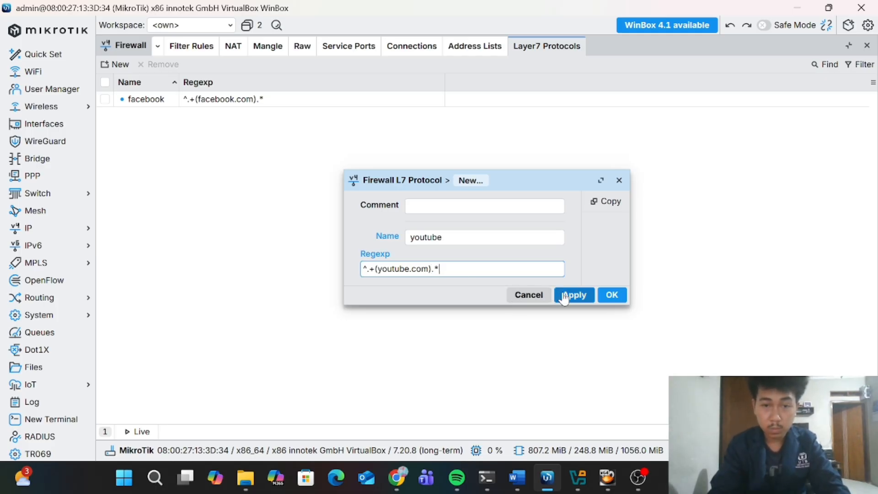
left_click(580, 294)
left_click(612, 295)
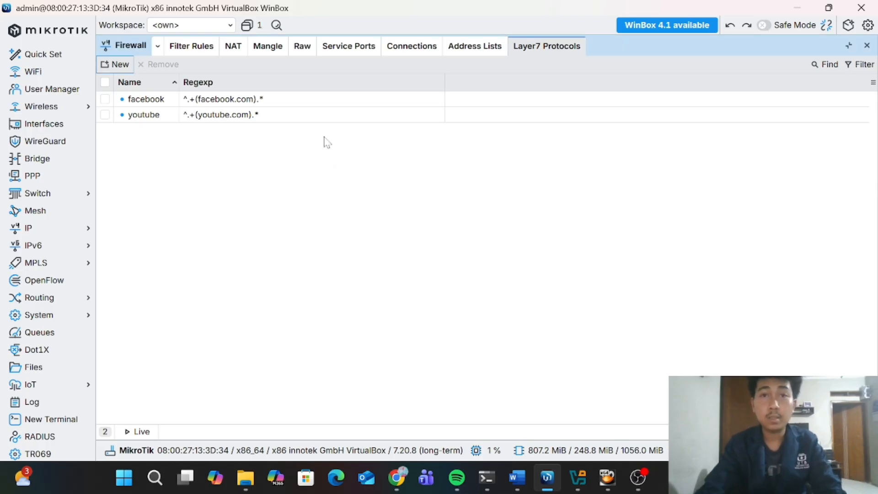
left_click(184, 49)
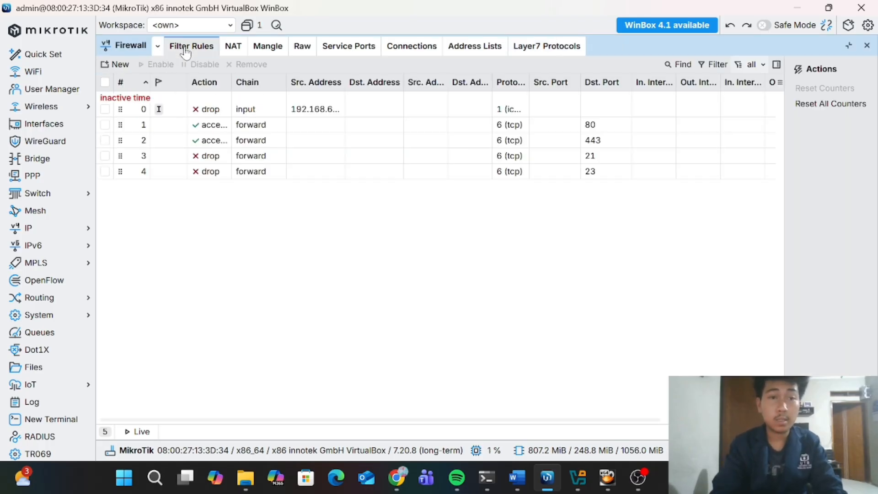
Create a forward filter rule matching Layer7 protocol facebook with action drop, and save it
left_click(116, 64)
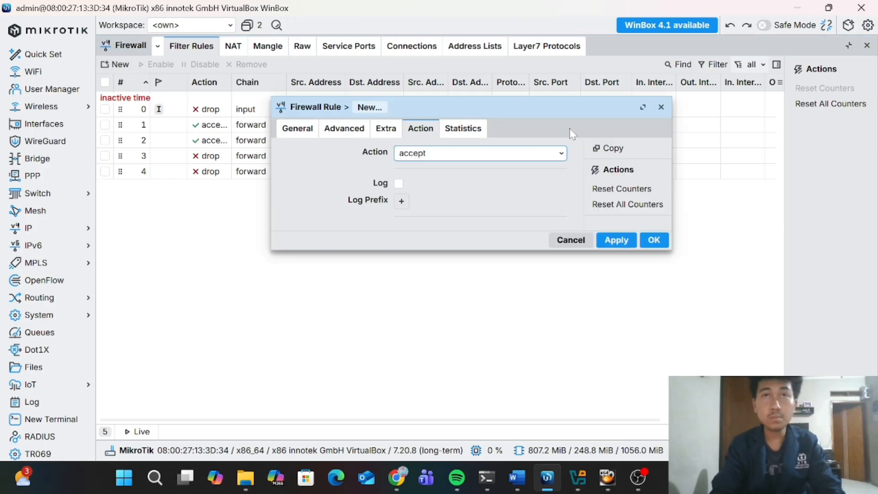
left_click(293, 131)
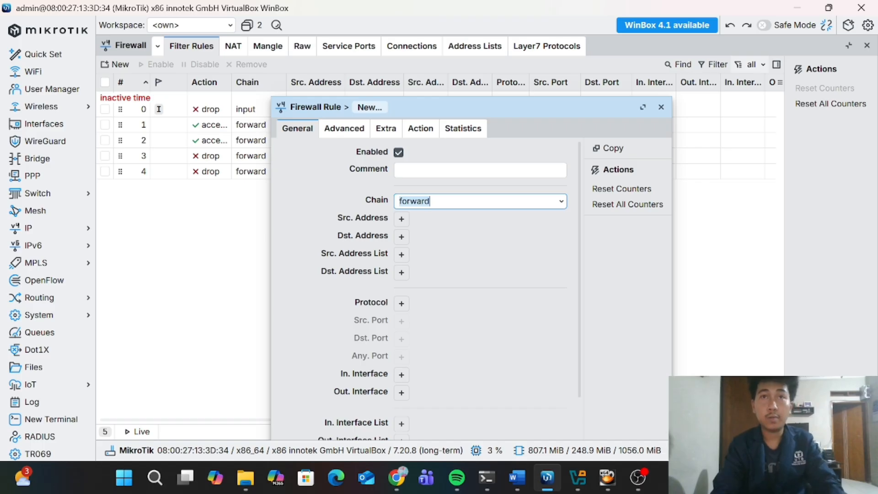
left_click(353, 130)
left_click(401, 154)
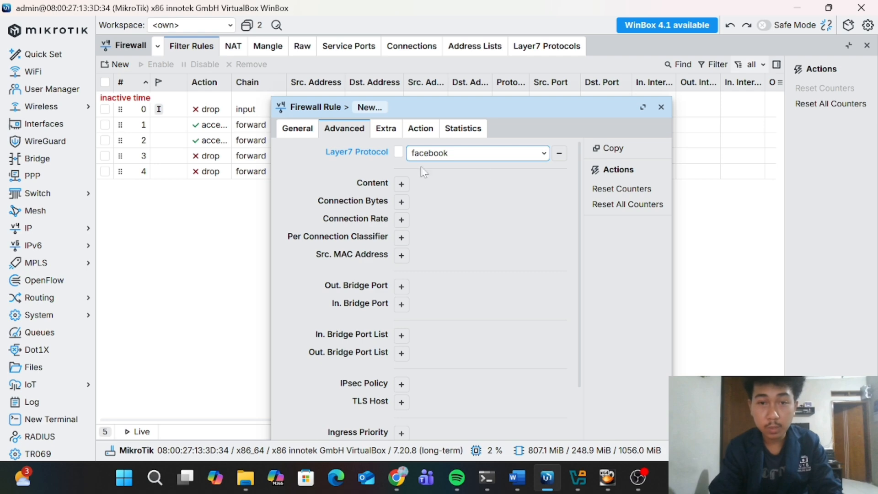
scroll(497, 217, "down", 1)
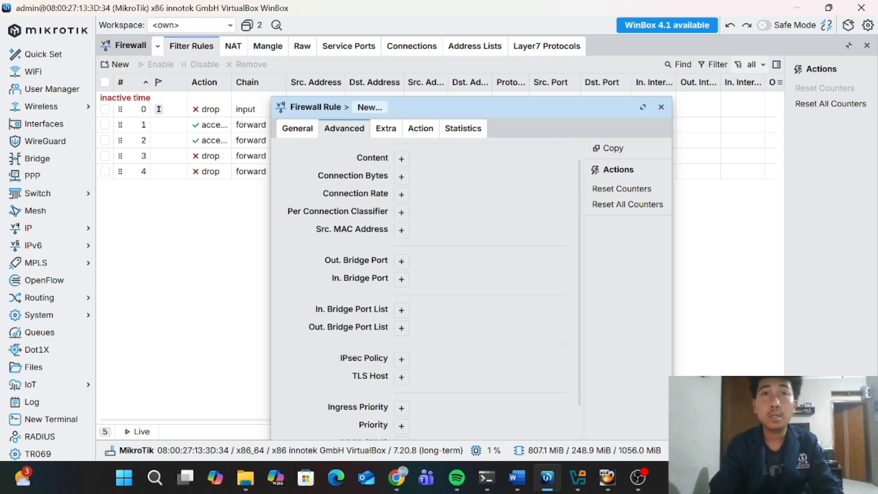
scroll(498, 217, "up", 1)
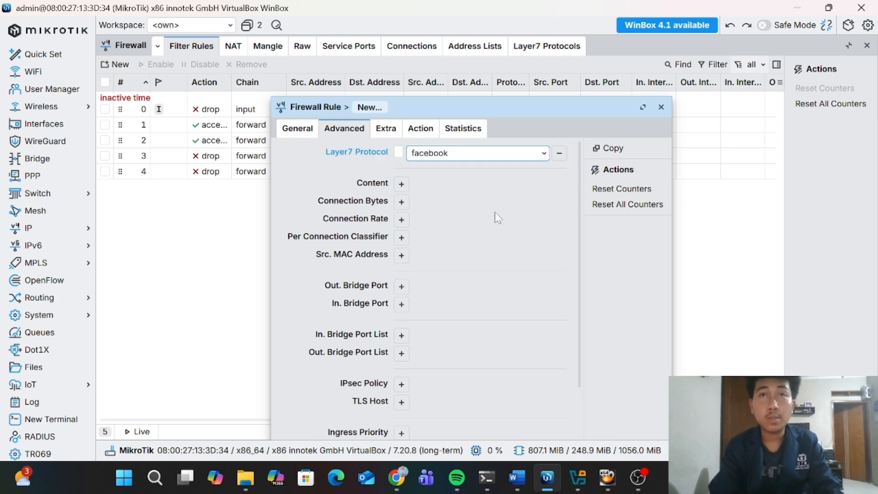
left_click(421, 130)
left_click(496, 153)
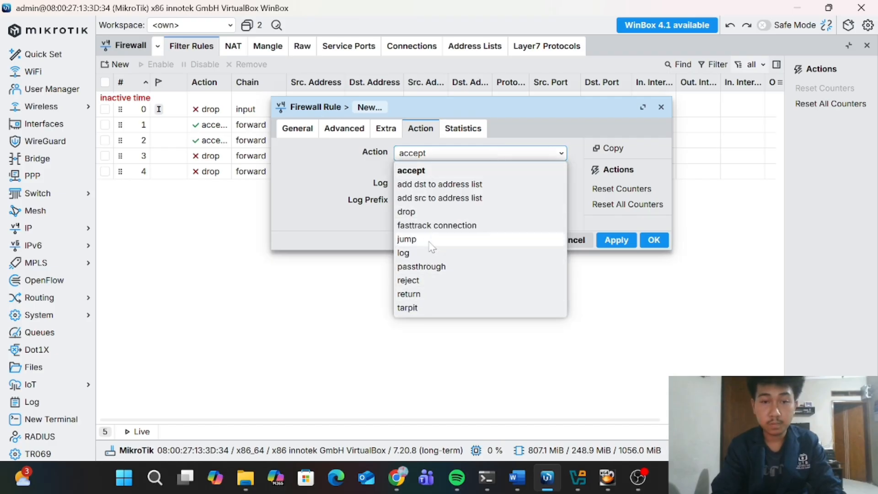
left_click(421, 212)
left_click(616, 241)
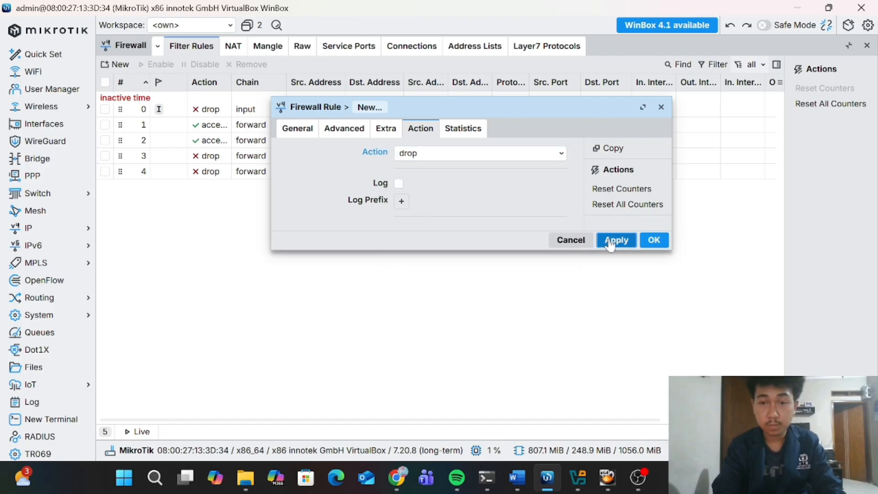
left_click(654, 241)
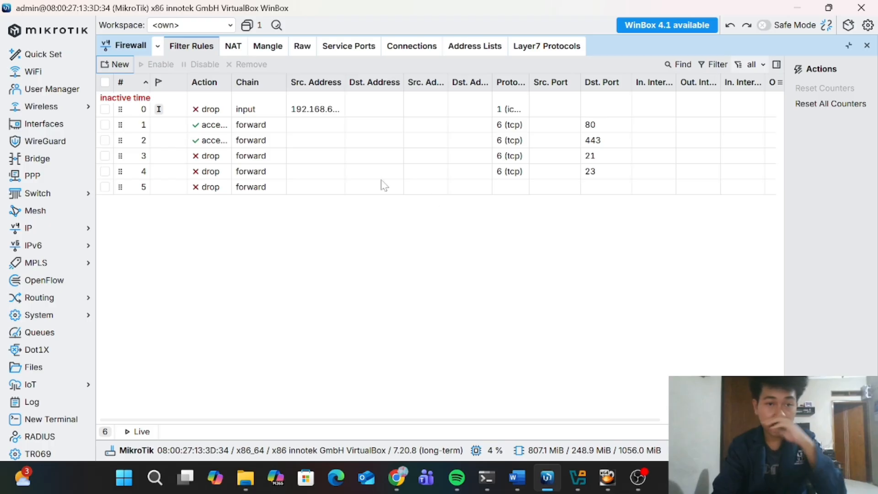
Create a forward filter rule with Layer7 Protocol youtube and action drop, and save it
left_click(107, 67)
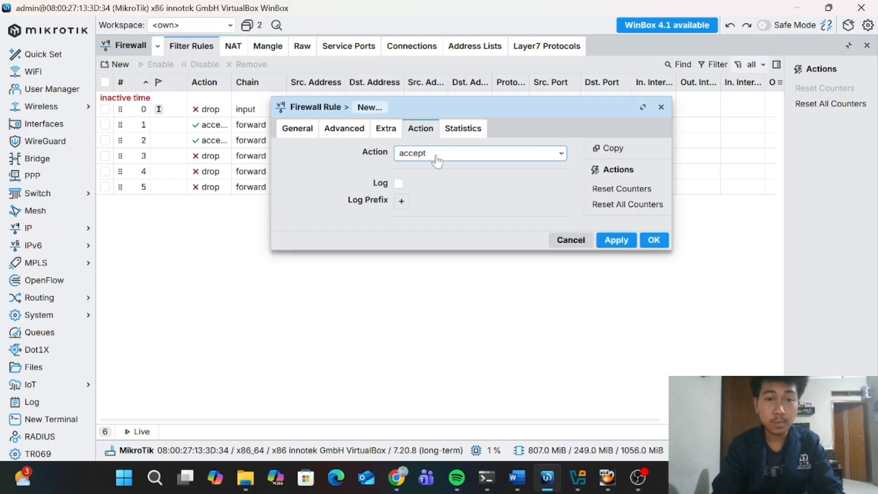
left_click(289, 130)
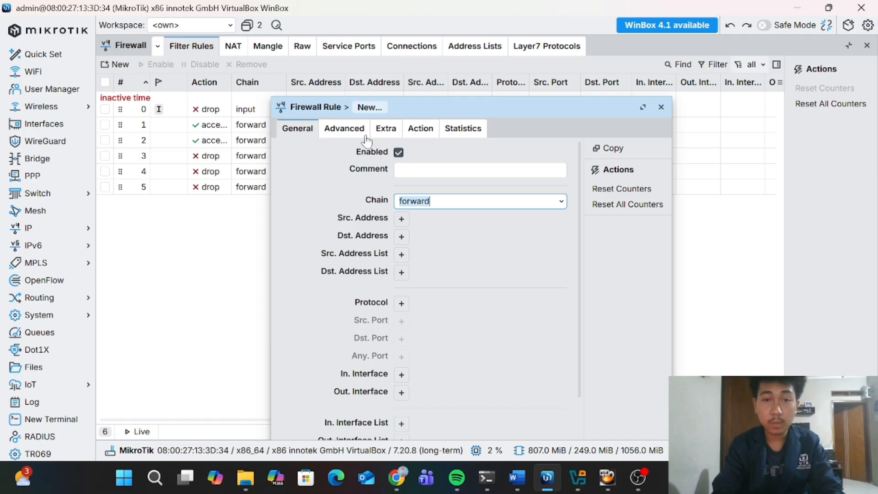
left_click(336, 134)
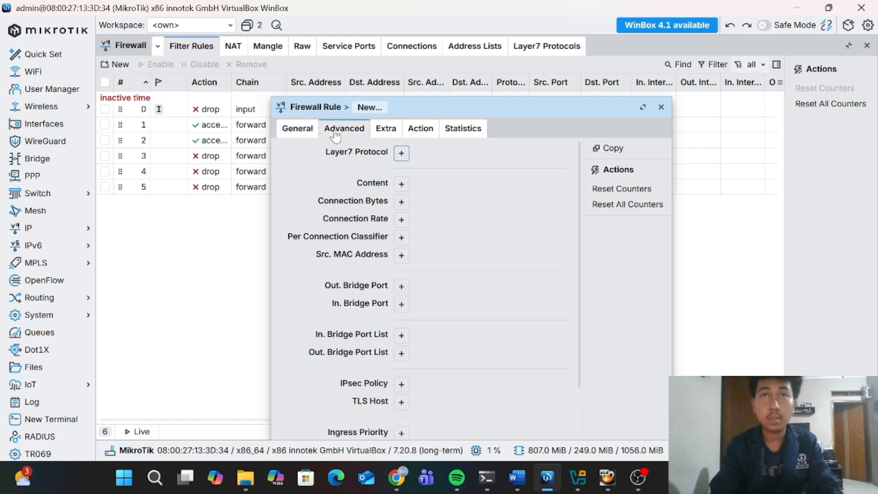
left_click(400, 159)
left_click(543, 153)
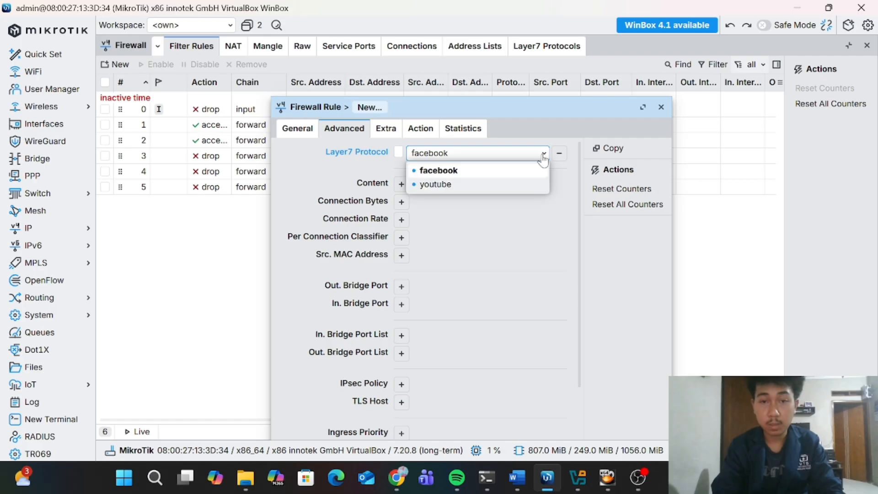
left_click(436, 182)
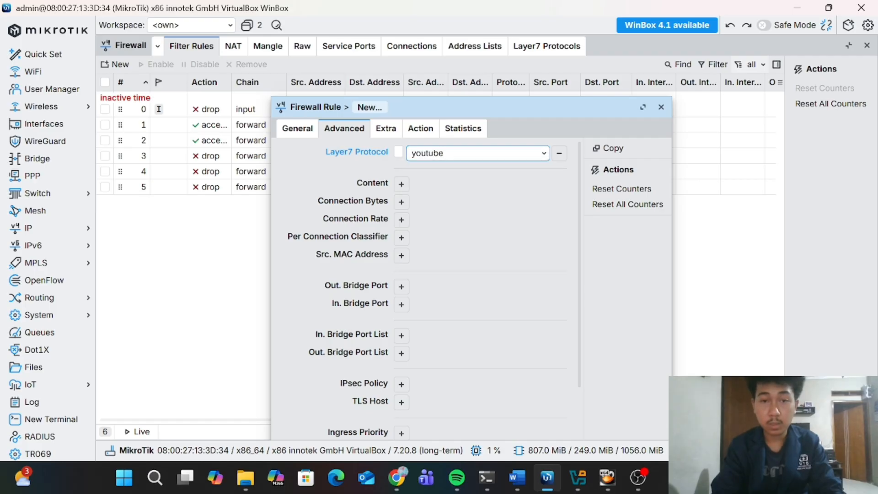
left_click(421, 128)
left_click(463, 153)
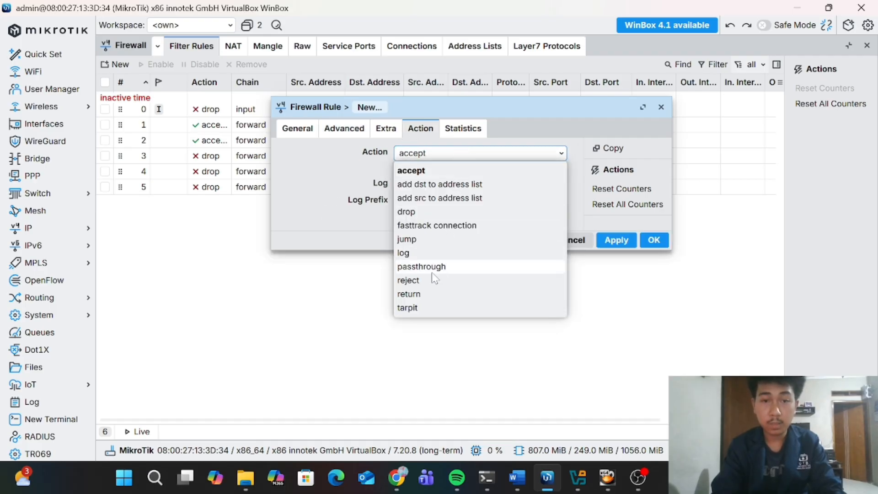
left_click(406, 211)
left_click(617, 240)
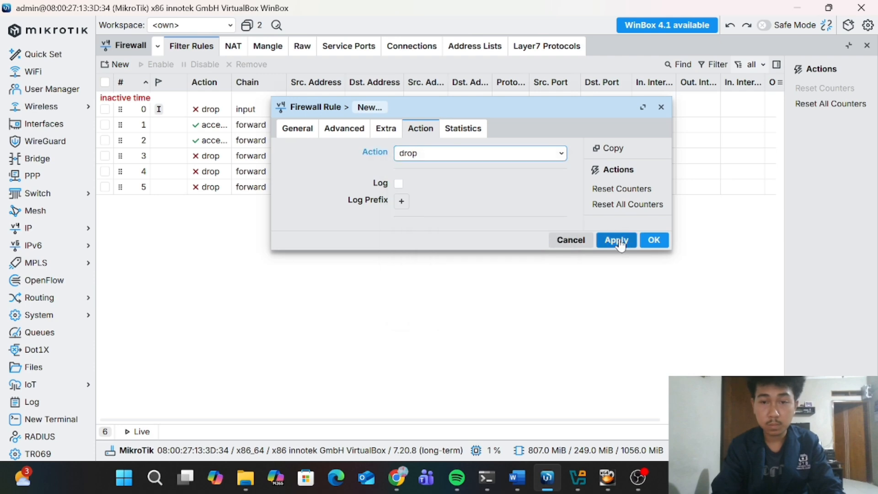
left_click(653, 243)
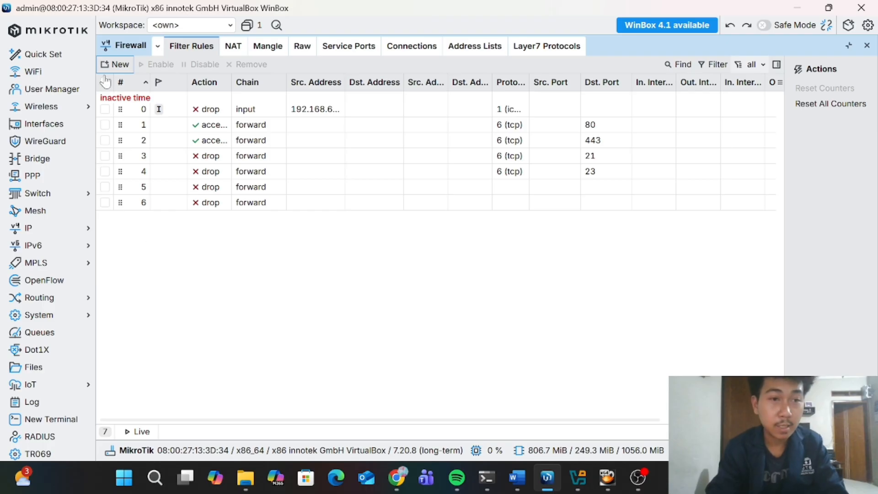
Create a new firewall filter rule in the input chain
left_click(118, 67)
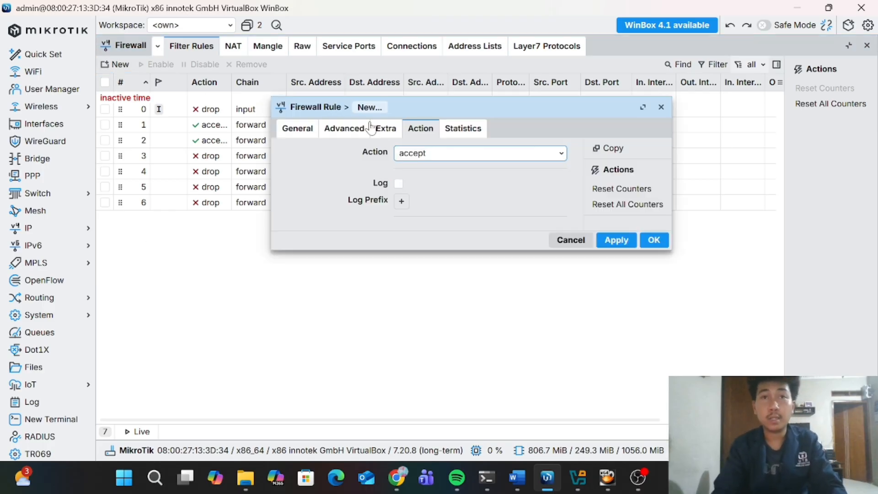
left_click(298, 129)
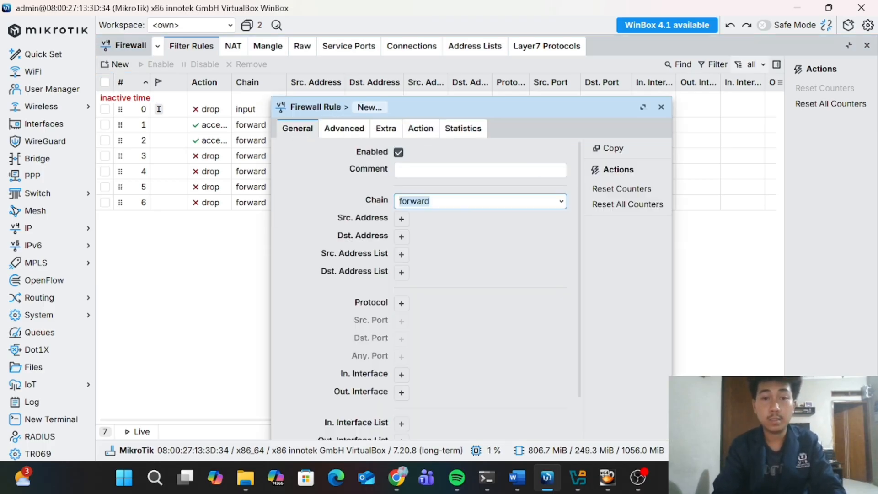
left_click(560, 202)
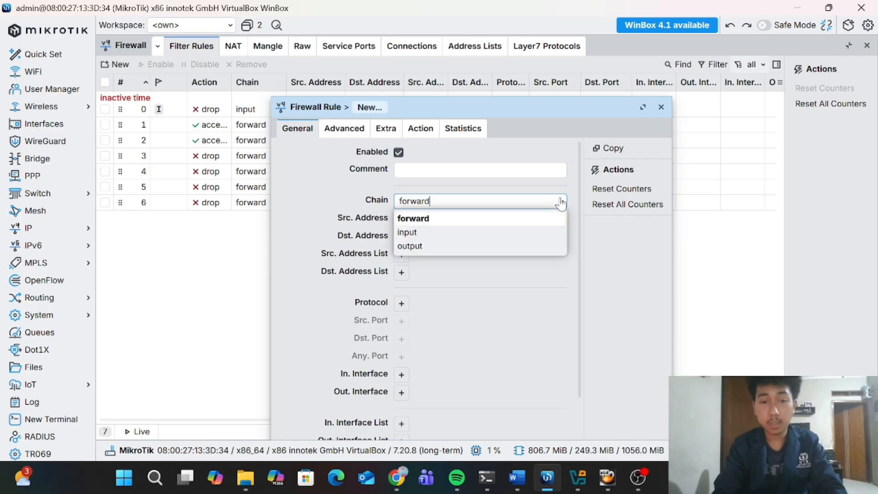
left_click(456, 234)
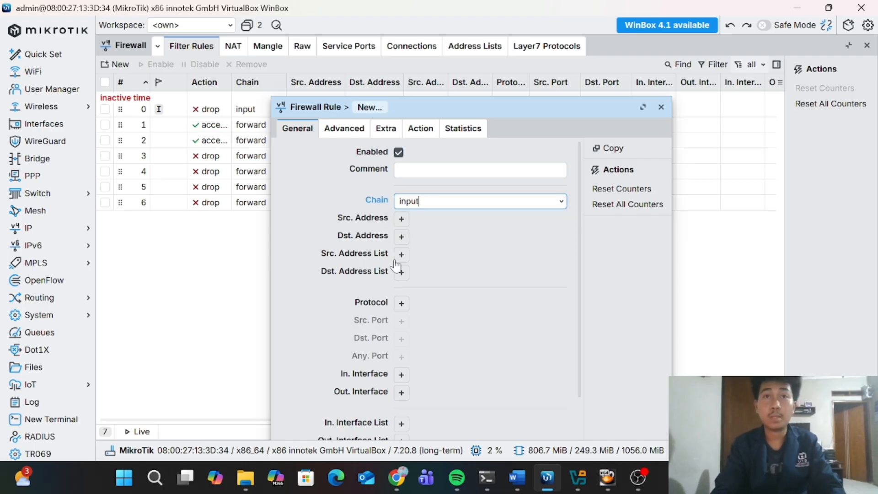
Make the rule match protocol tcp with source address 192.168.62.1
left_click(401, 304)
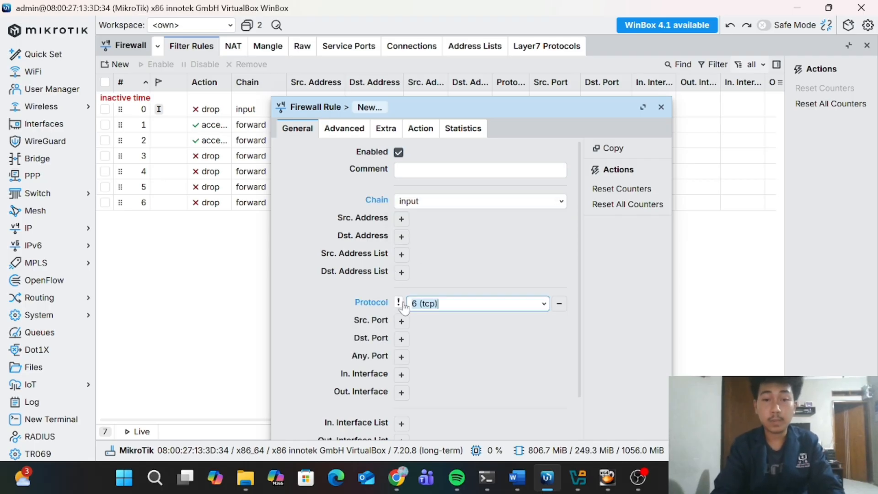
left_click(543, 303)
scroll(480, 229, "down", 5)
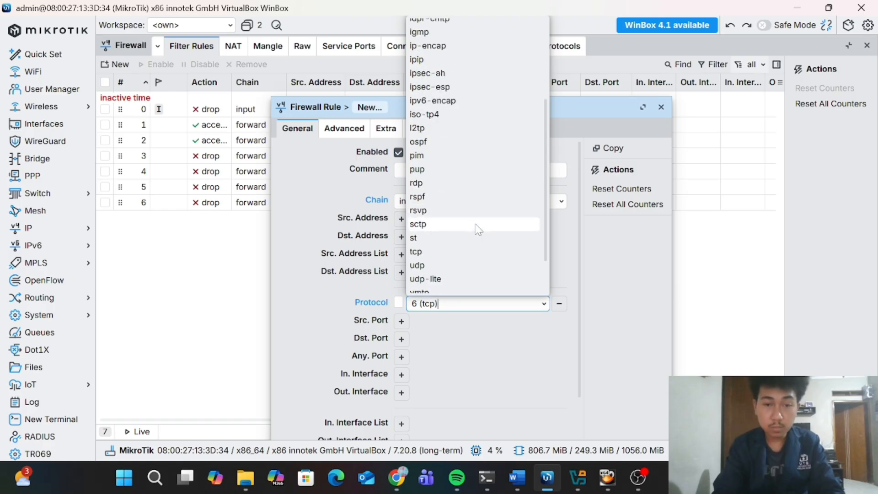
left_click(437, 203)
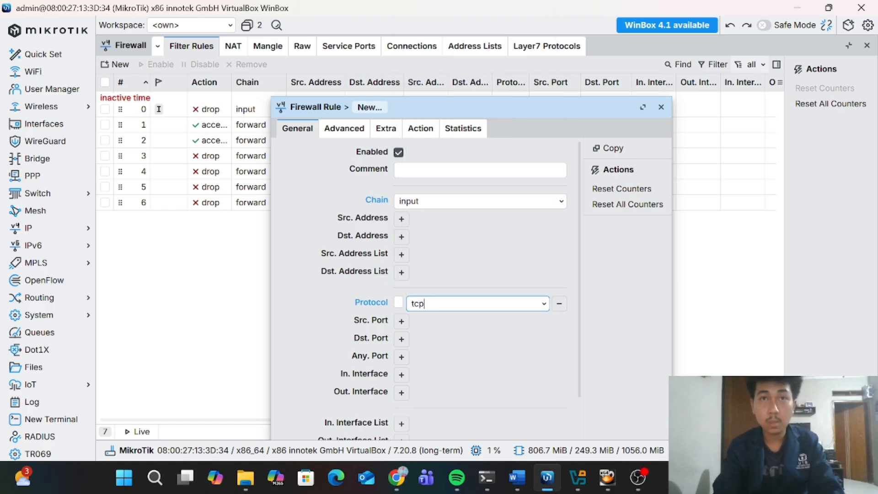
left_click(401, 218)
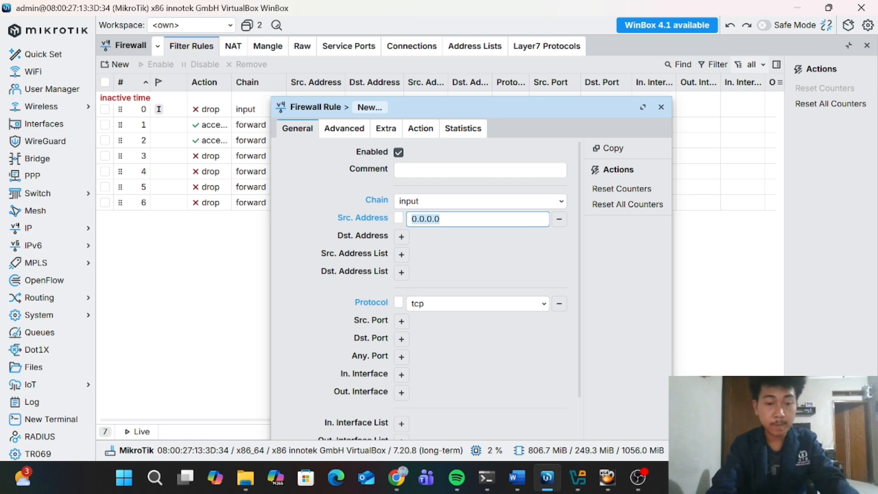
type("192")
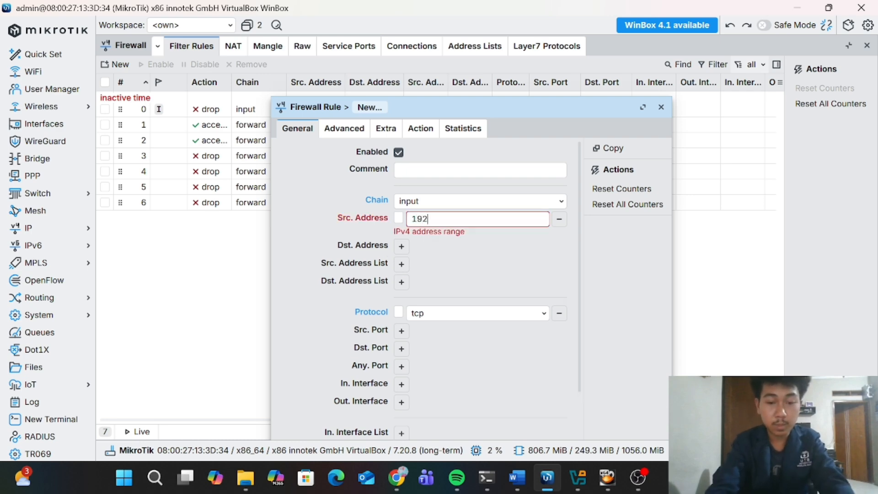
type(".168")
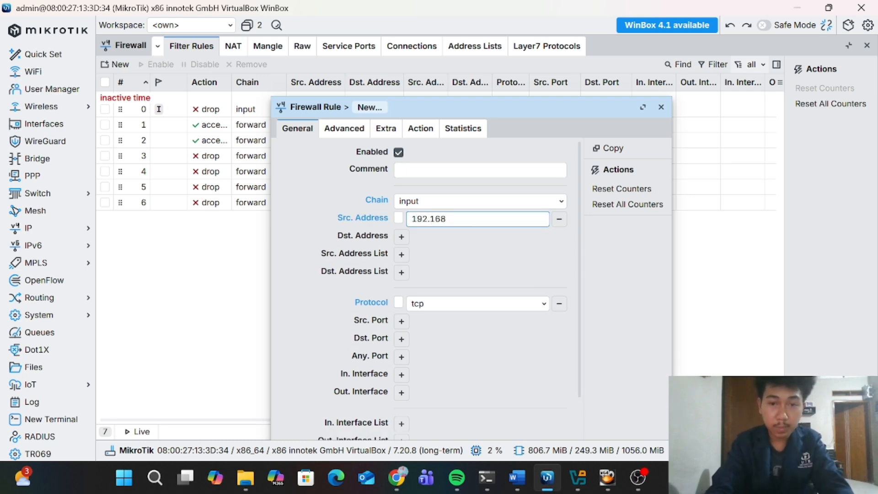
type(".")
type("62.1")
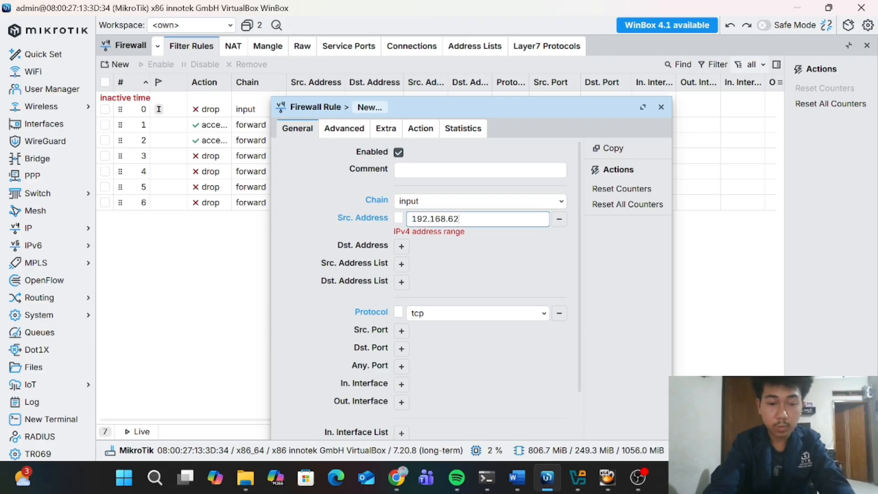
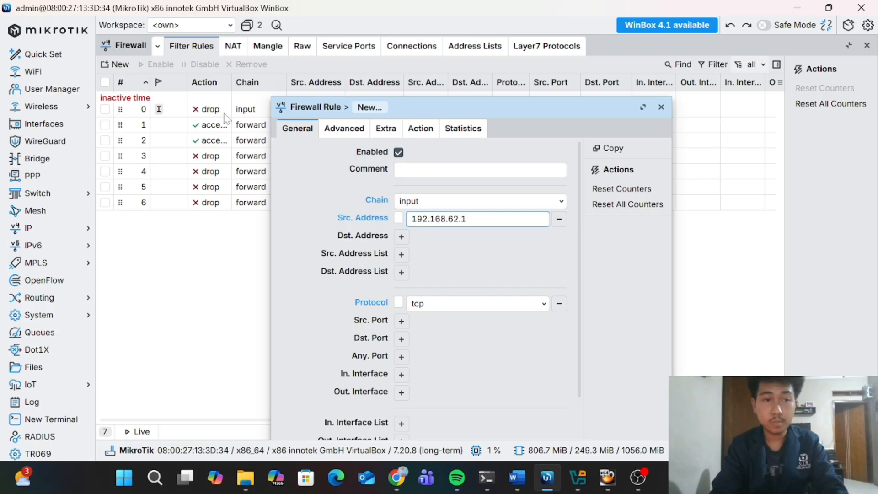
Check the router's 192.168.62.1/24 entry in the IP address list, then return to the rule
left_click(68, 228)
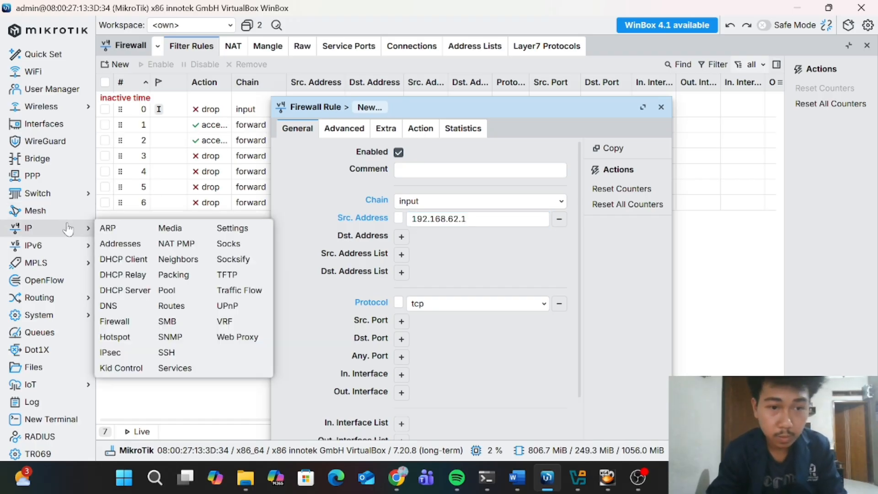
left_click(112, 247)
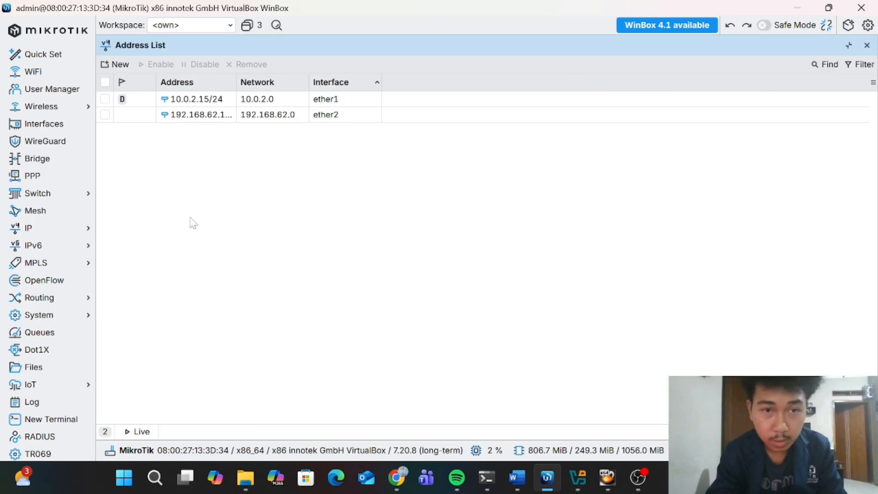
left_click(297, 118)
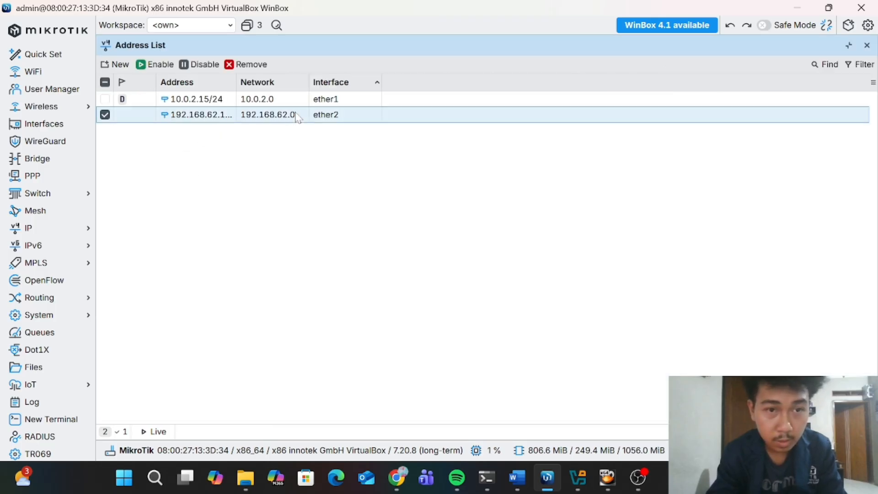
double_click(220, 116)
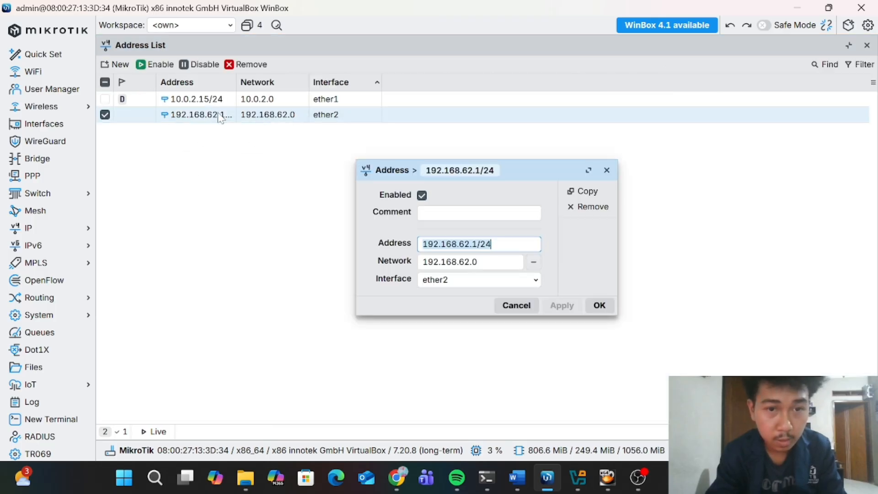
left_click(605, 169)
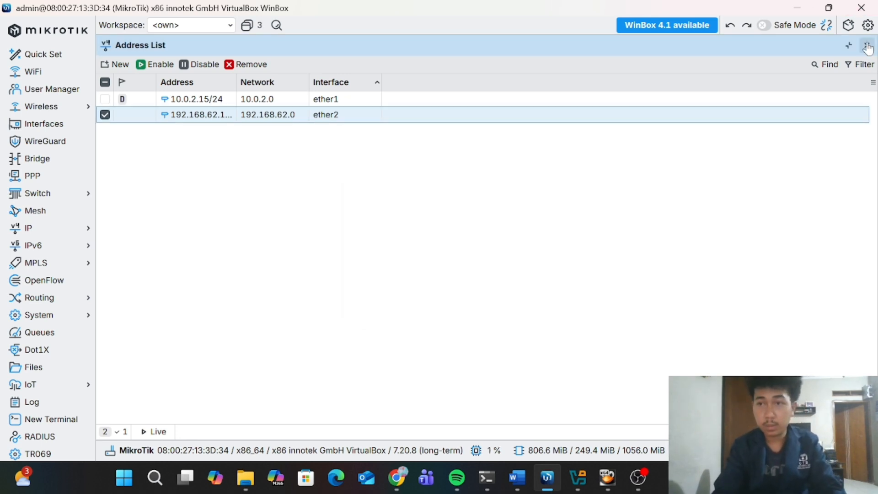
left_click(867, 46)
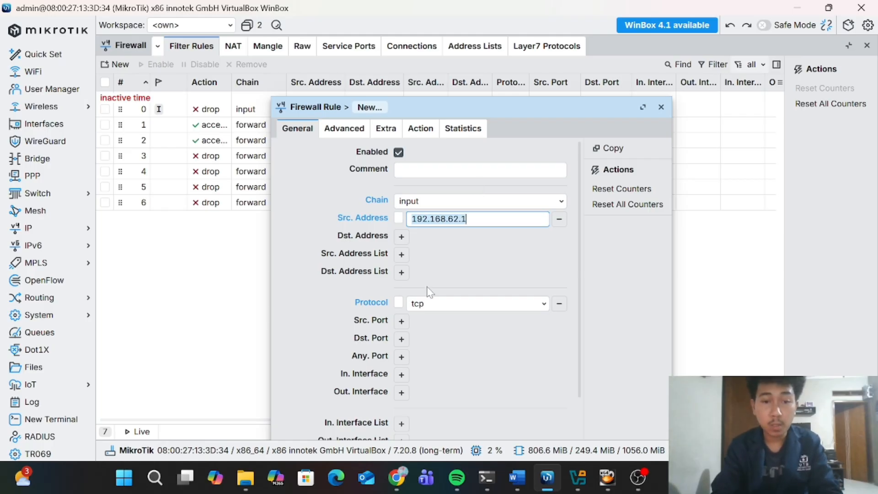
Add destination port 8291 to the rule, keep action accept, and save it
left_click(404, 346)
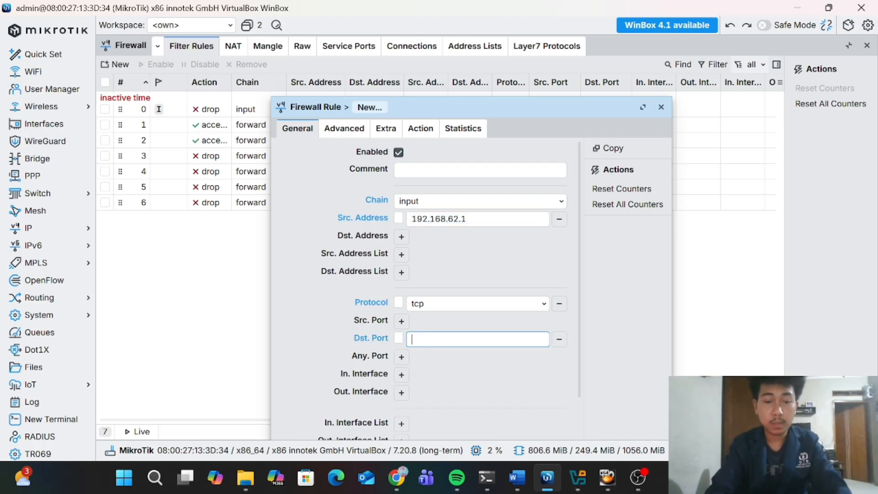
type("8291")
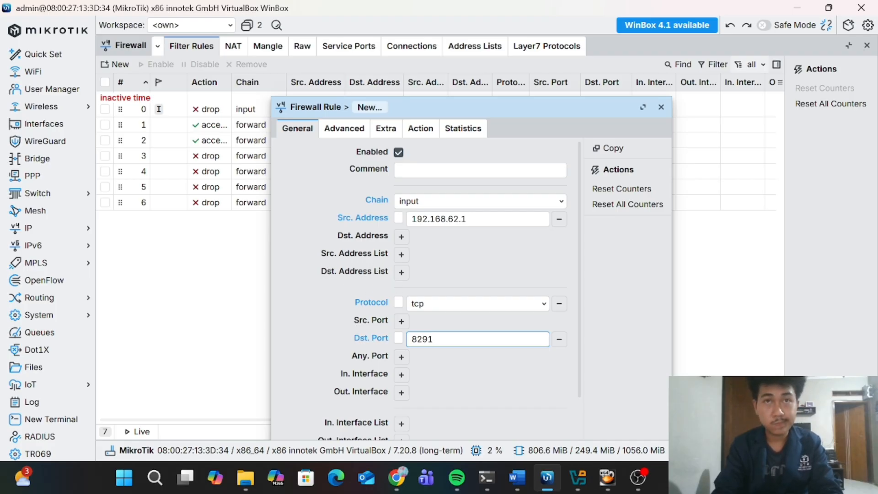
left_click(425, 130)
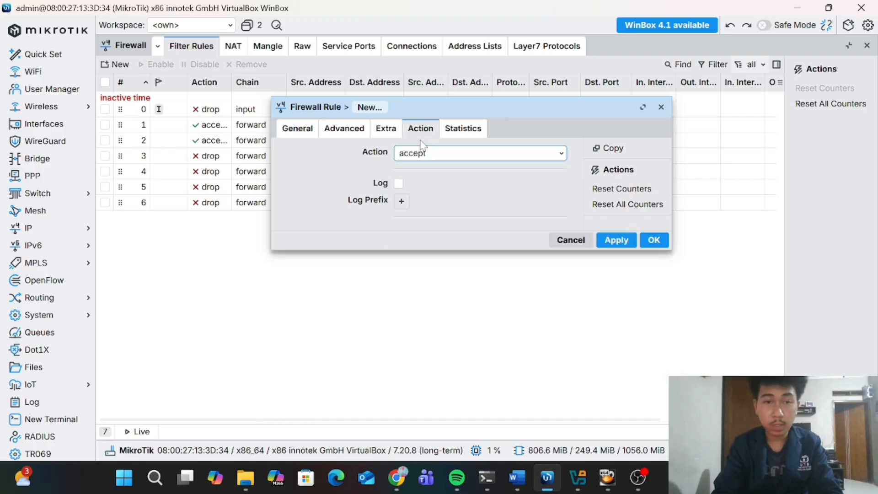
left_click(617, 240)
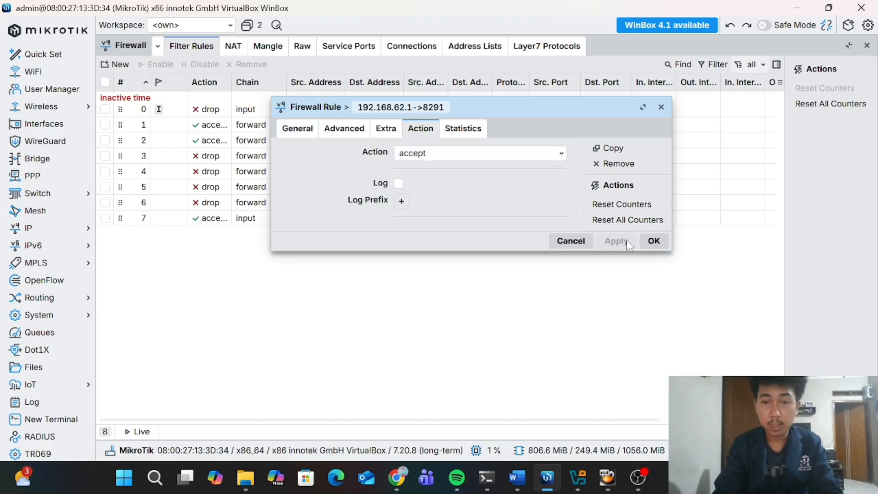
left_click(654, 240)
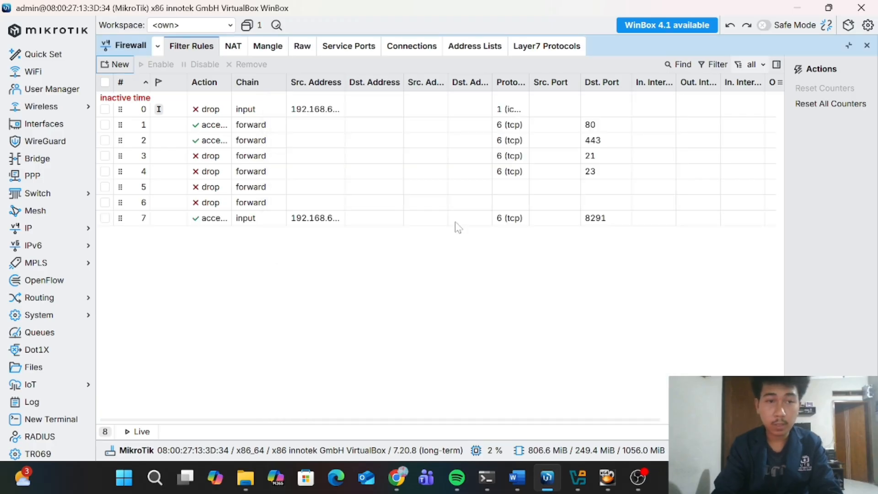
Create a new filter rule in the input chain with protocol tcp
left_click(120, 64)
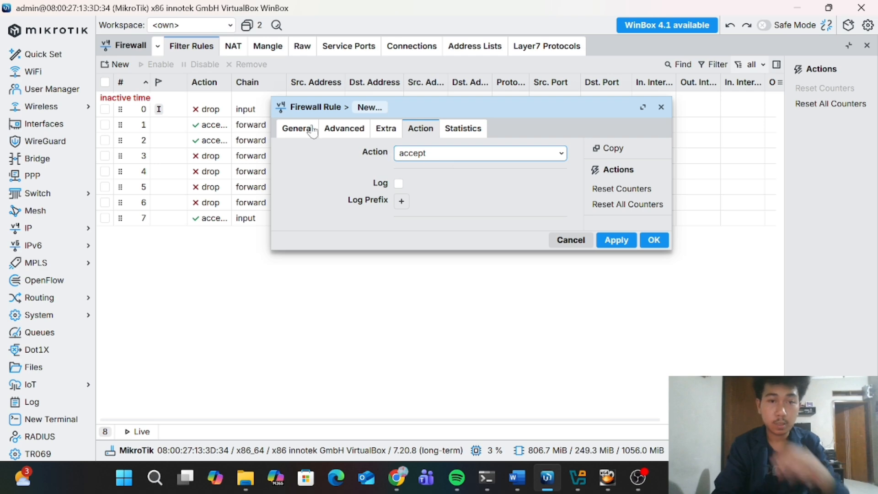
left_click(290, 129)
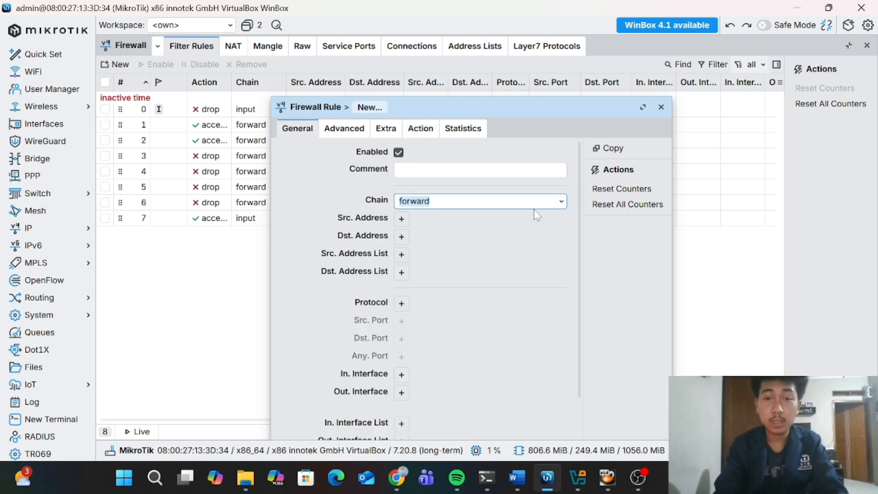
left_click(562, 205)
left_click(474, 233)
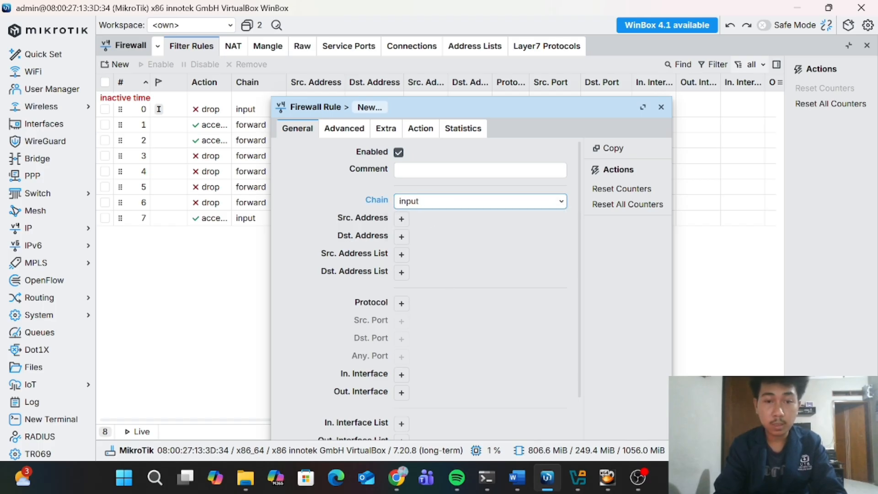
left_click(401, 304)
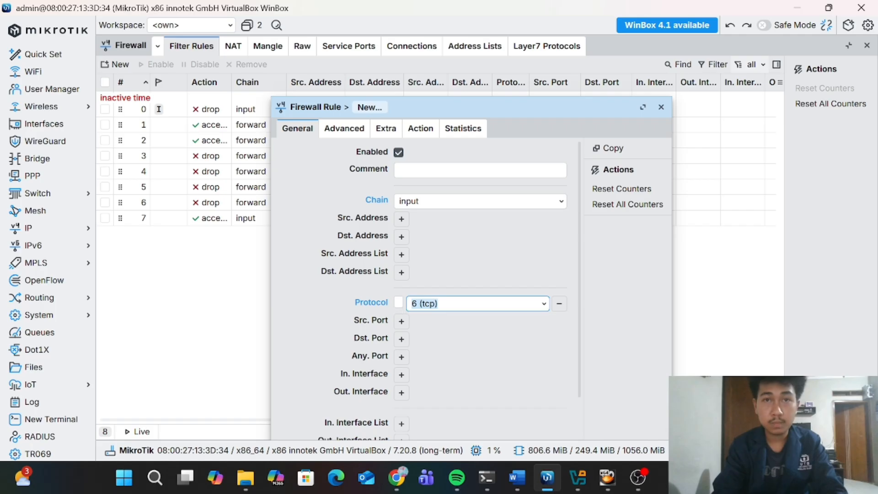
left_click(544, 307)
scroll(468, 262, "down", 3)
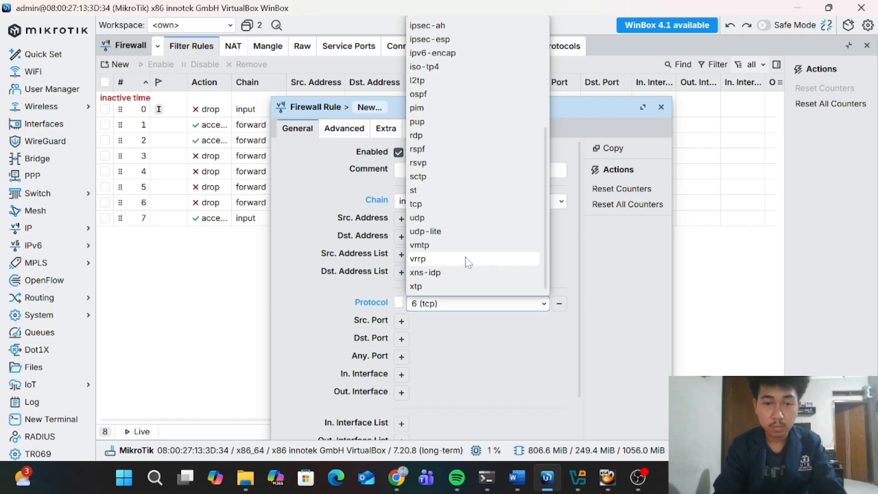
left_click(435, 204)
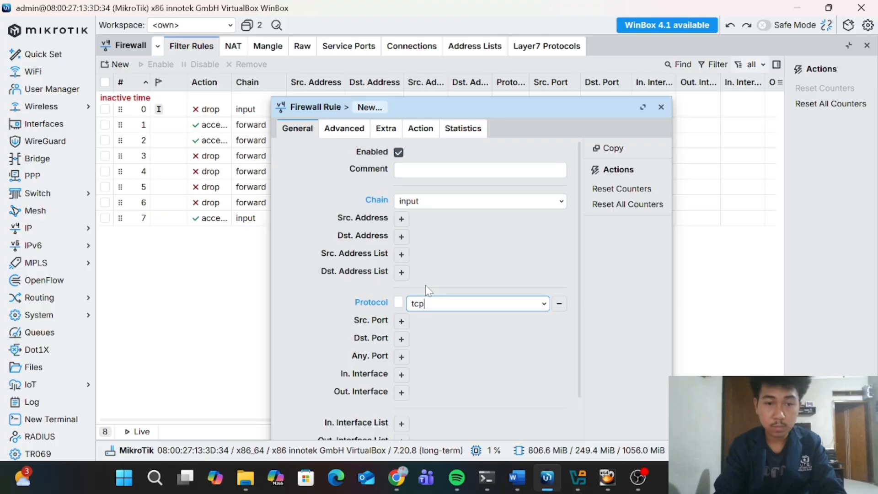
Match destination port 8291, set the action to drop, and save the rule
left_click(402, 338)
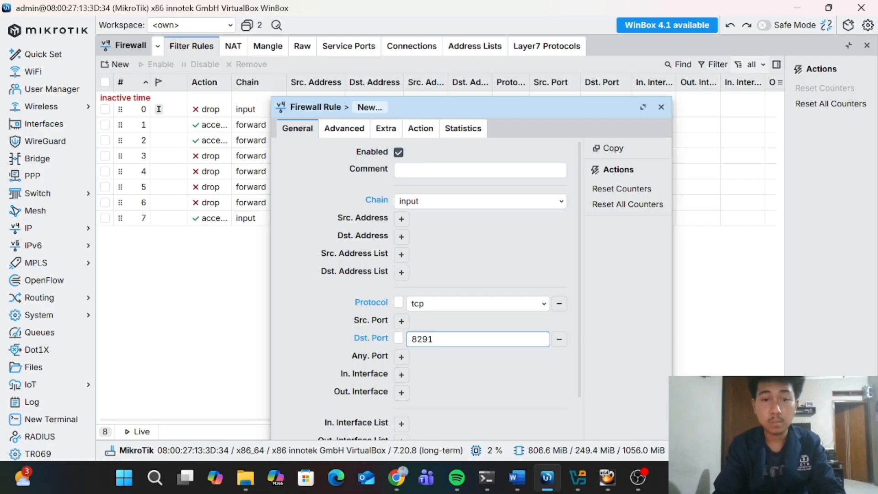
left_click(420, 129)
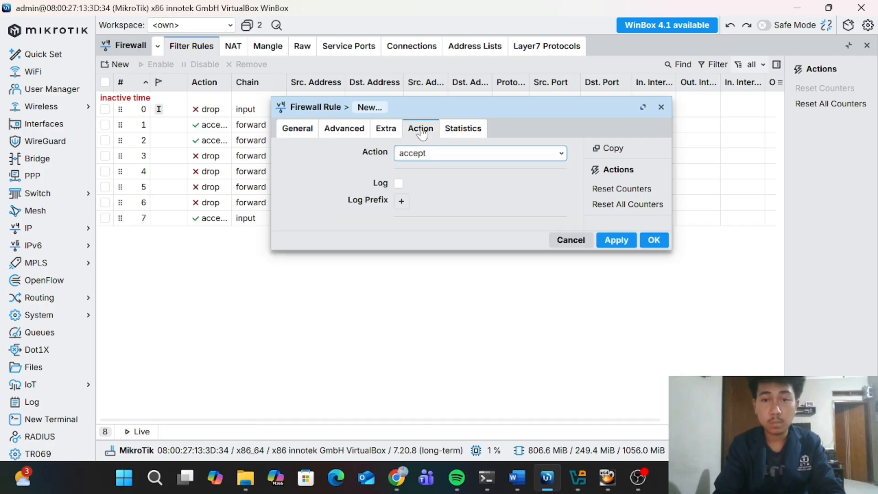
left_click(480, 153)
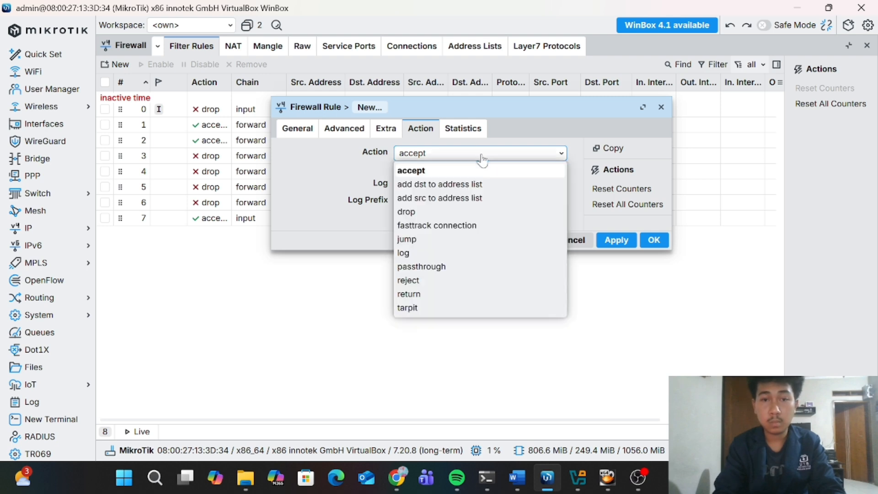
left_click(416, 213)
left_click(610, 240)
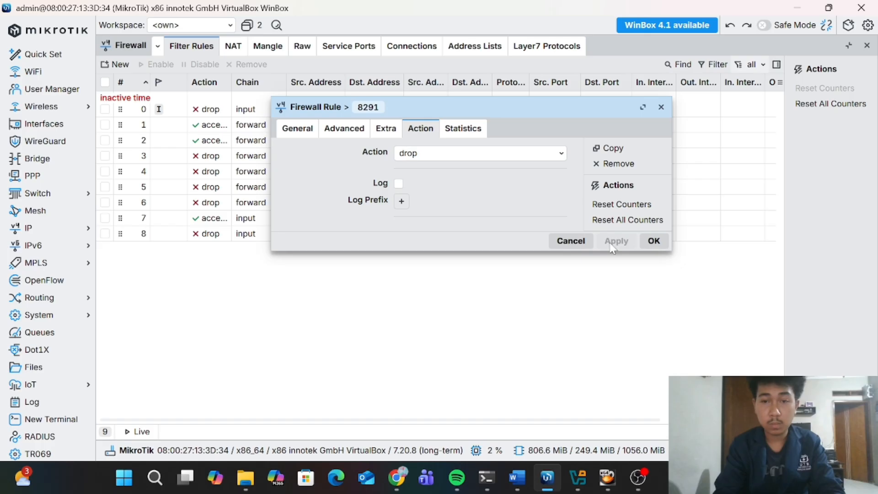
left_click(653, 240)
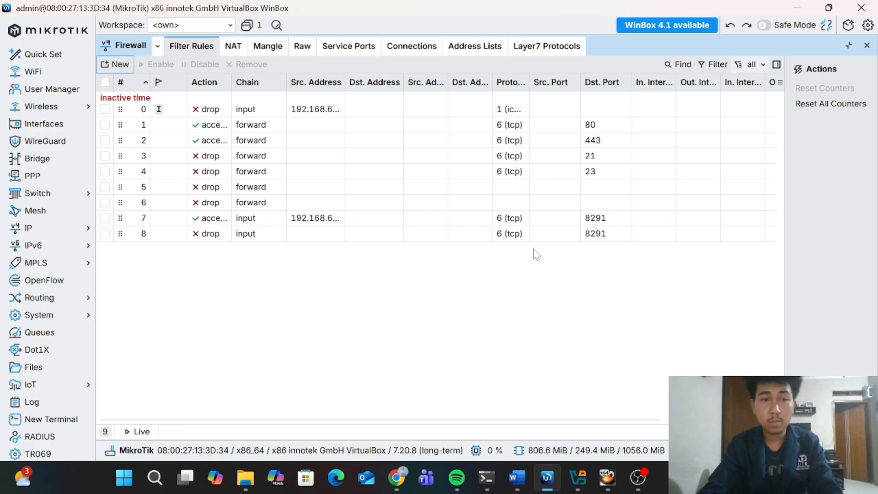
Open forward rule 1 for port 80 and review its general and action settings
left_click(507, 129)
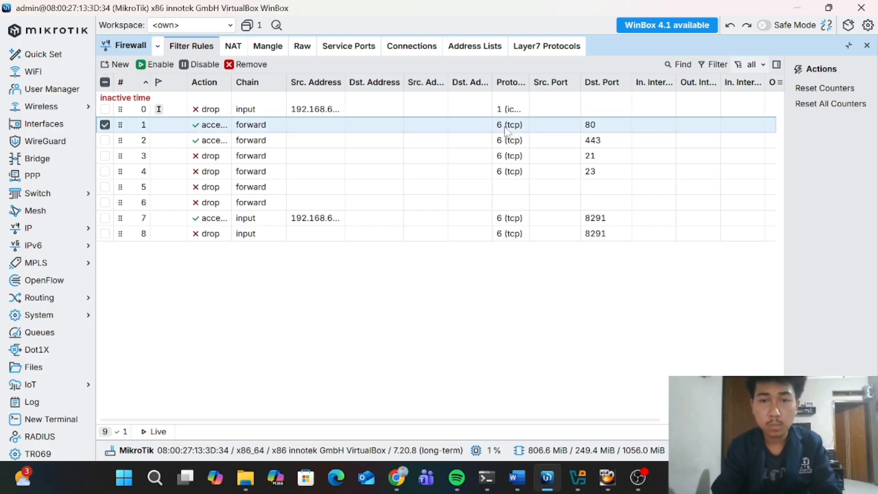
double_click(488, 128)
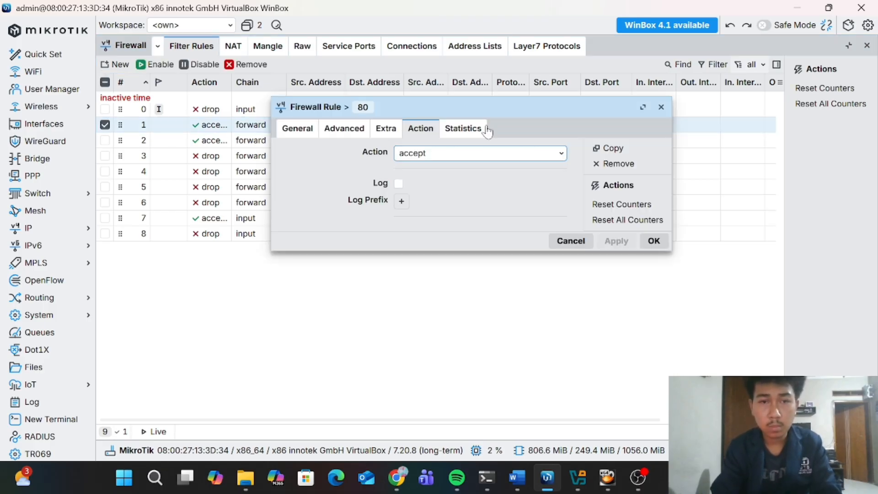
left_click(303, 133)
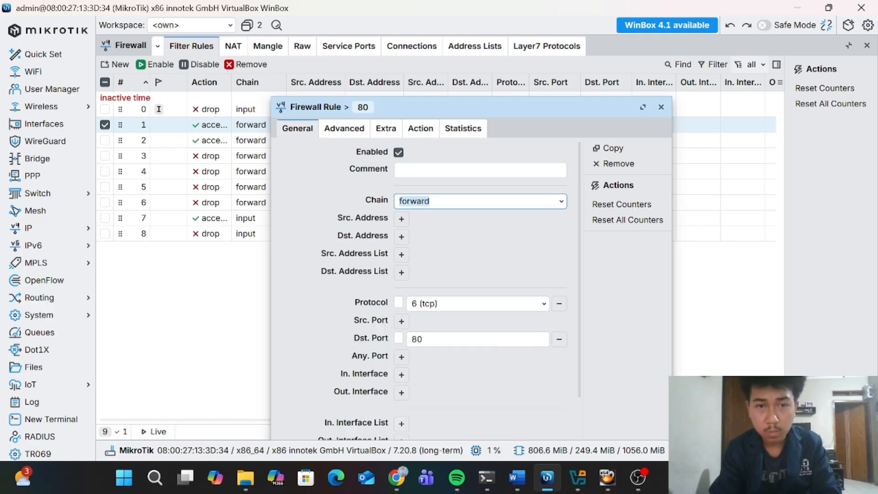
left_click(419, 130)
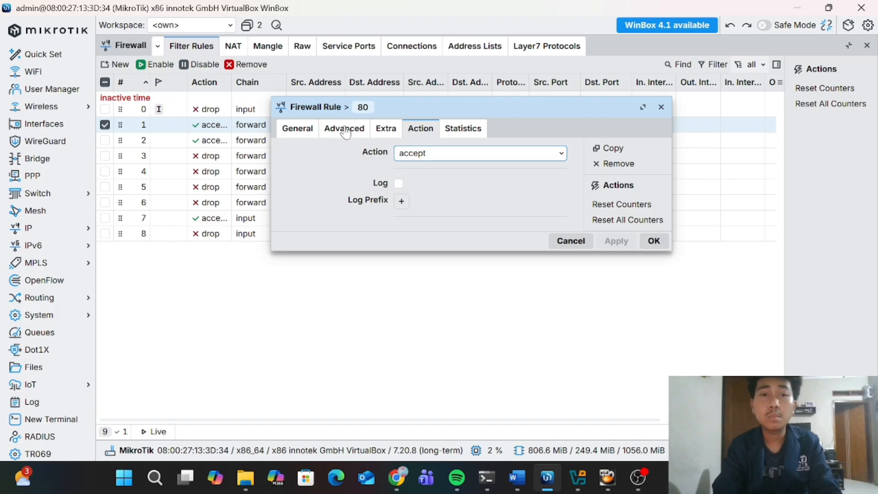
left_click(302, 132)
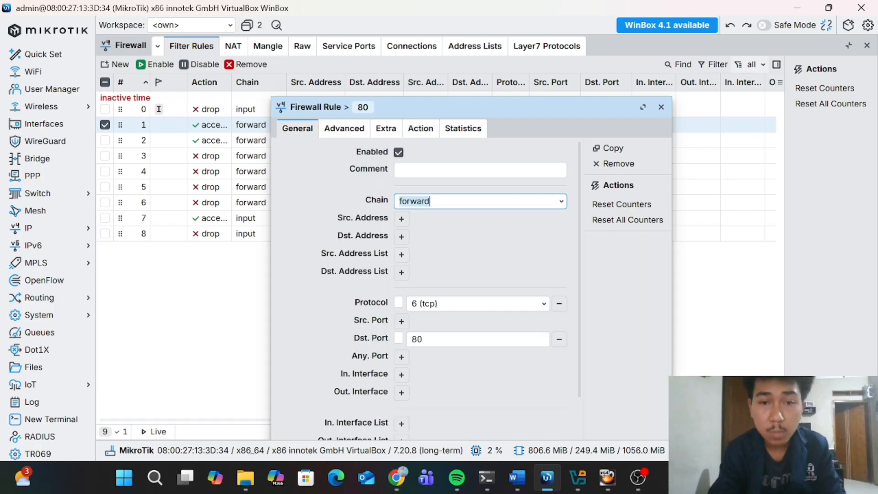
Set the rule's protocol to tcp, then apply and close it
left_click(544, 305)
scroll(430, 225, "down", 4)
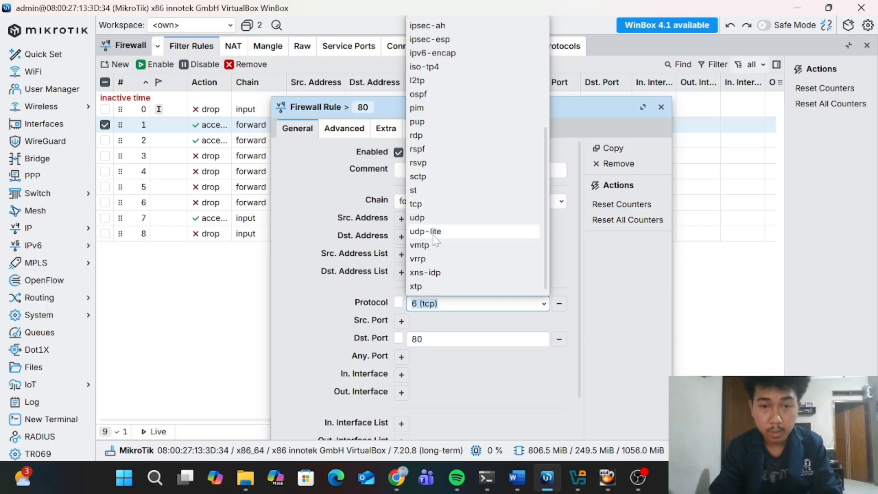
left_click(416, 204)
scroll(541, 314, "down", 3)
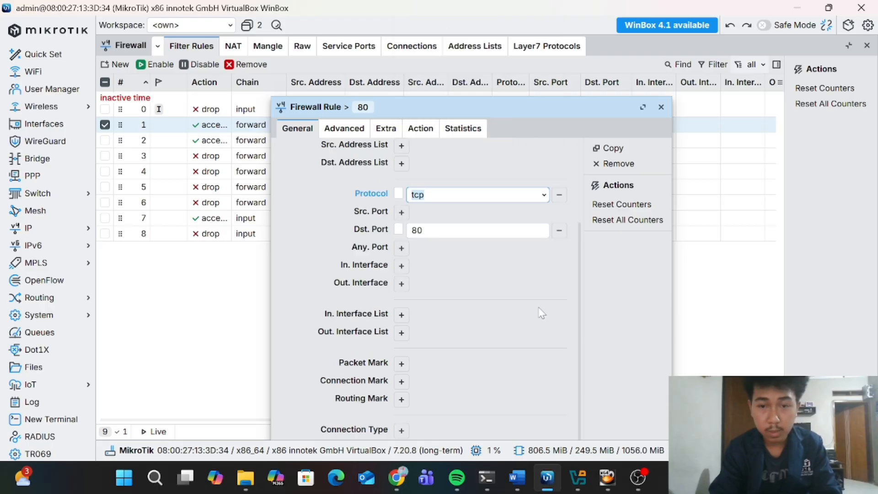
left_click(428, 129)
left_click(617, 241)
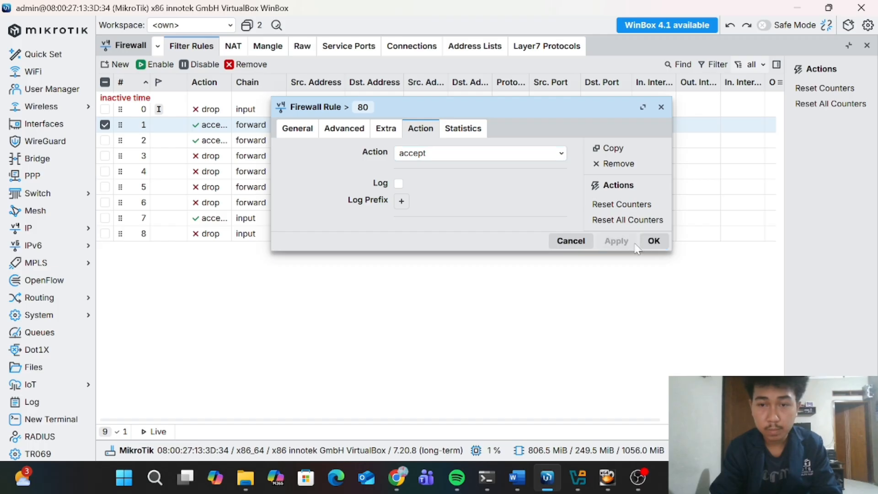
left_click(654, 241)
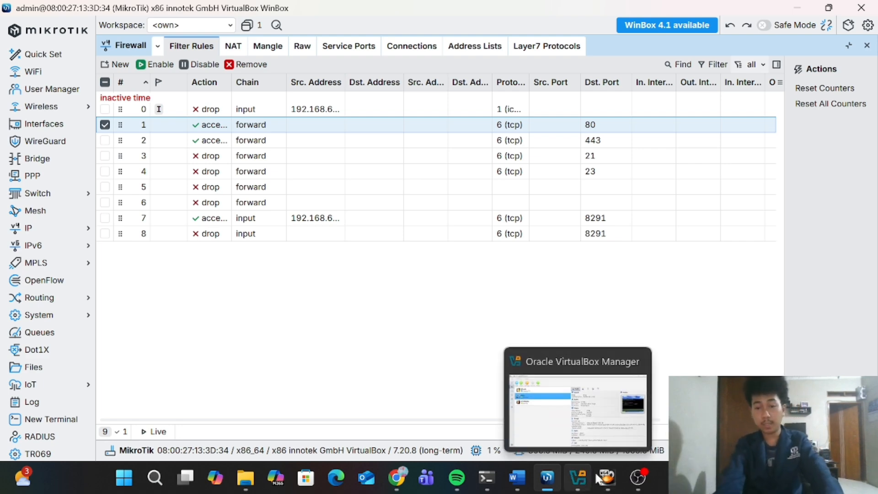
In the winxp VM, minimize Command Prompt and launch Internet Explorer from the Start menu
mouse_move(613, 476)
left_click(634, 407)
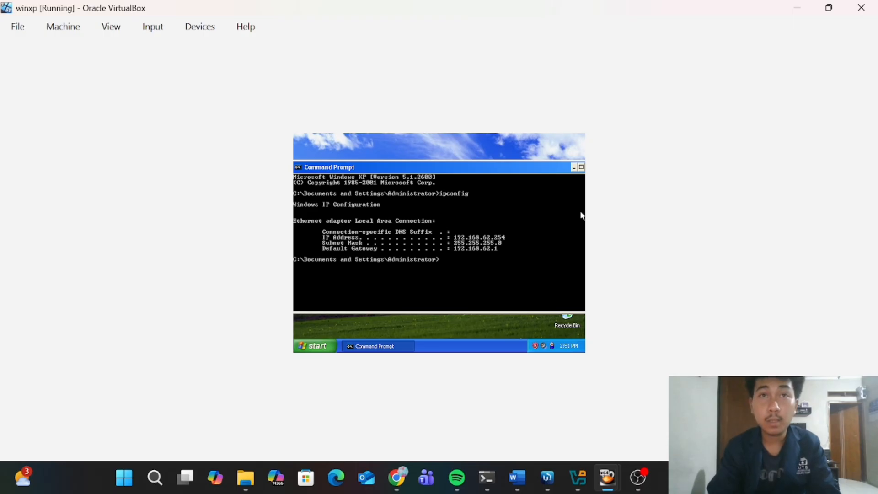
left_click(573, 167)
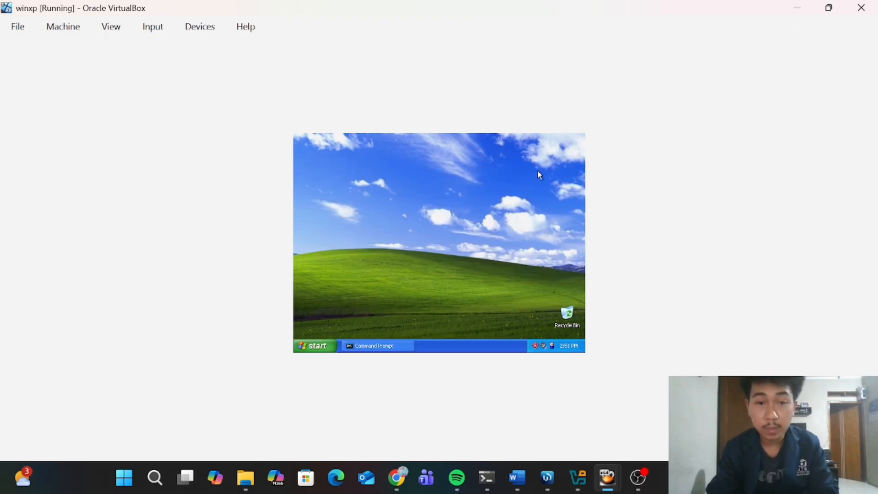
left_click(311, 346)
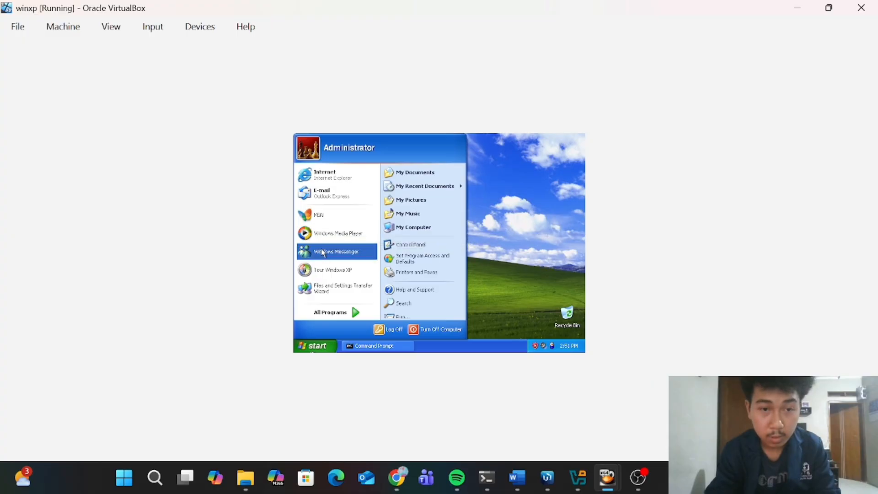
left_click(337, 312)
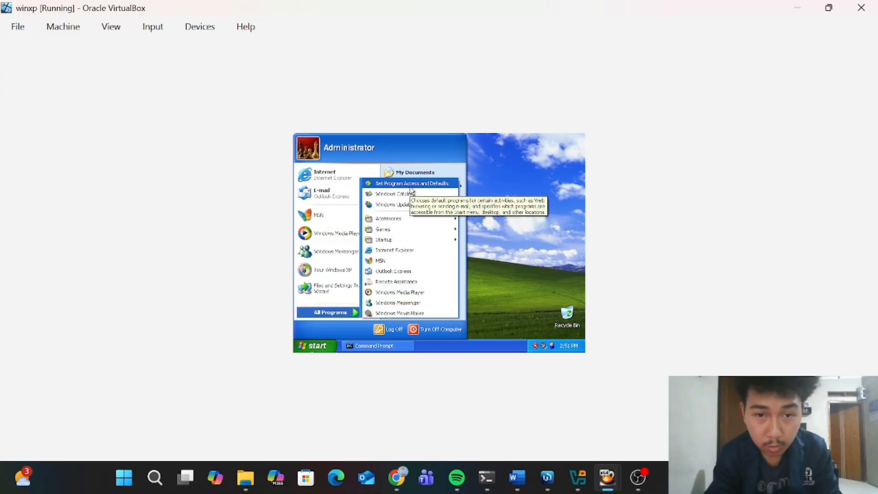
left_click(392, 250)
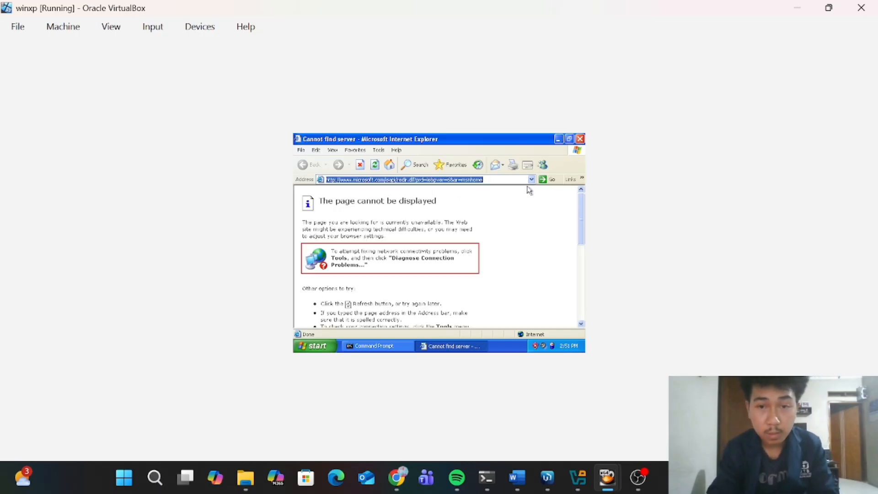
left_click(580, 139)
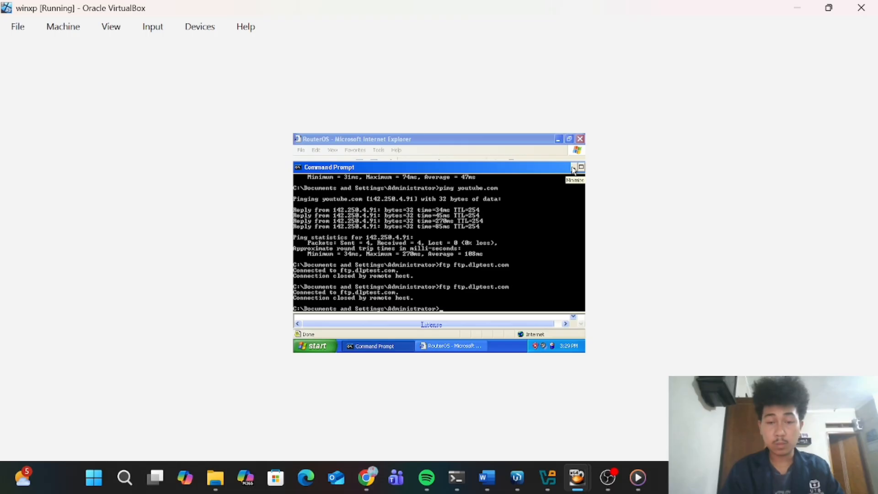
left_click(574, 169)
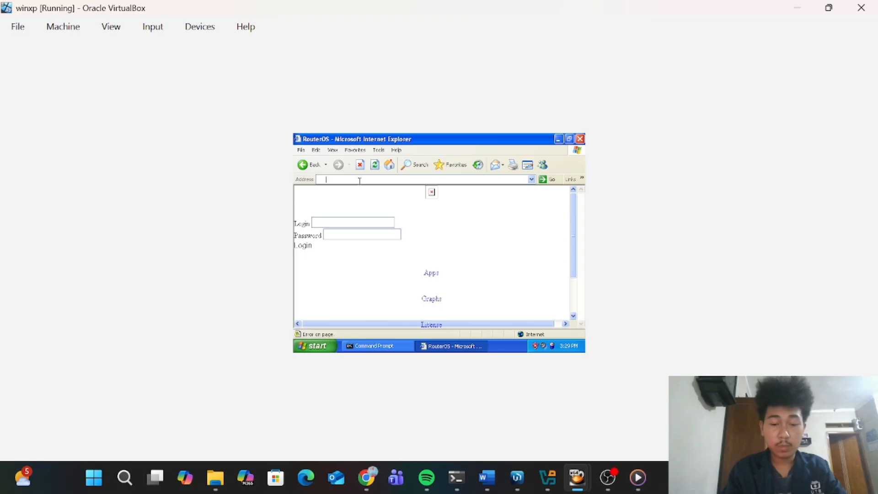
type("http")
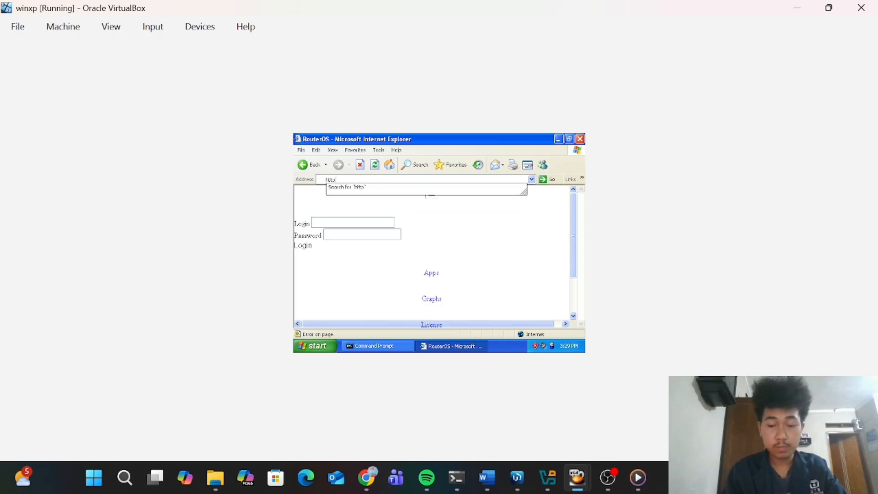
type("://google")
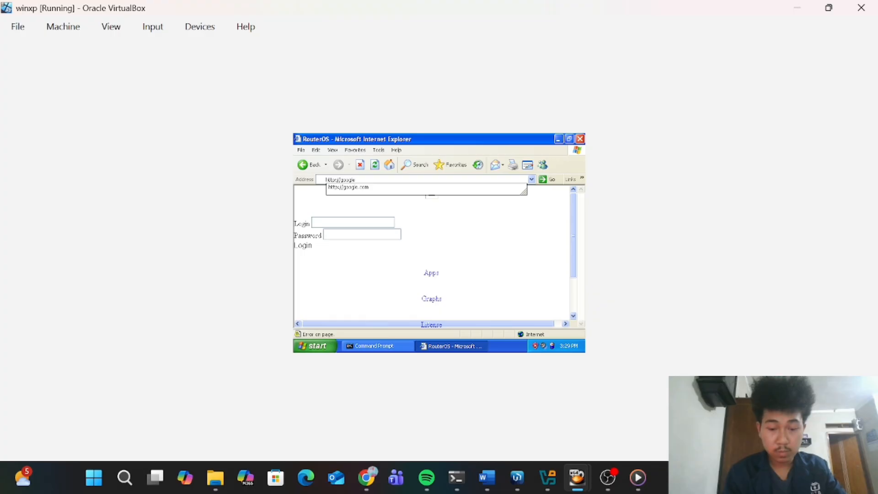
type(".com")
key("Return")
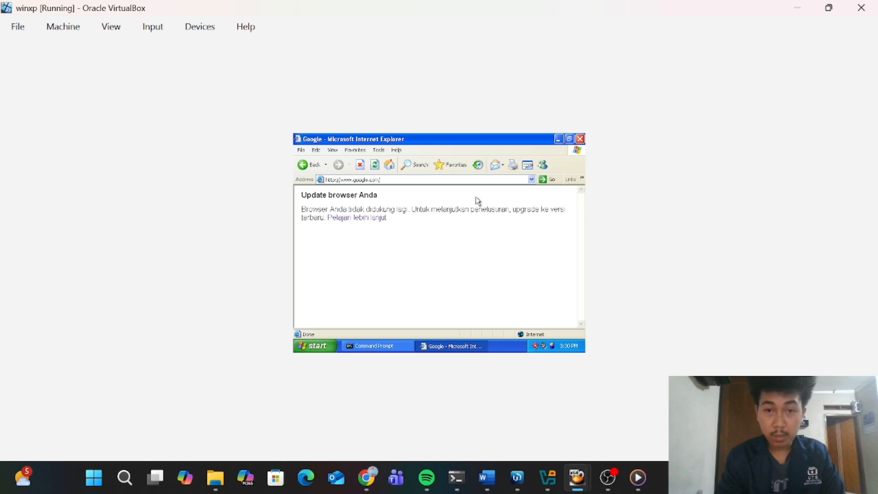
From the XP Command Prompt, ping google.com (4/4 replies), then run ftp ftp.dlptest.com
left_click(386, 347)
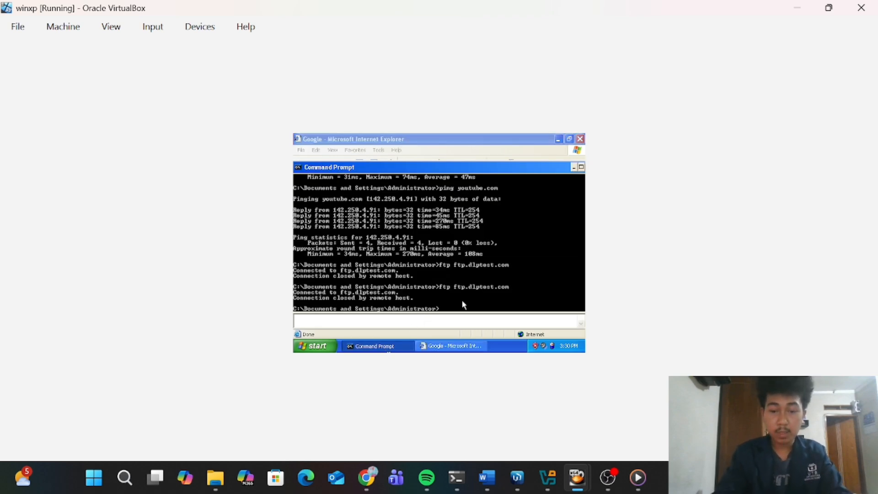
type("ping g")
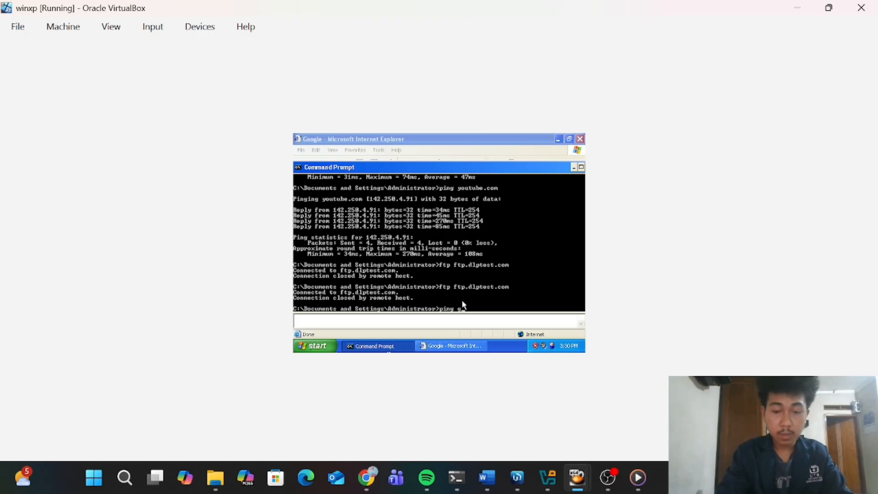
type("you")
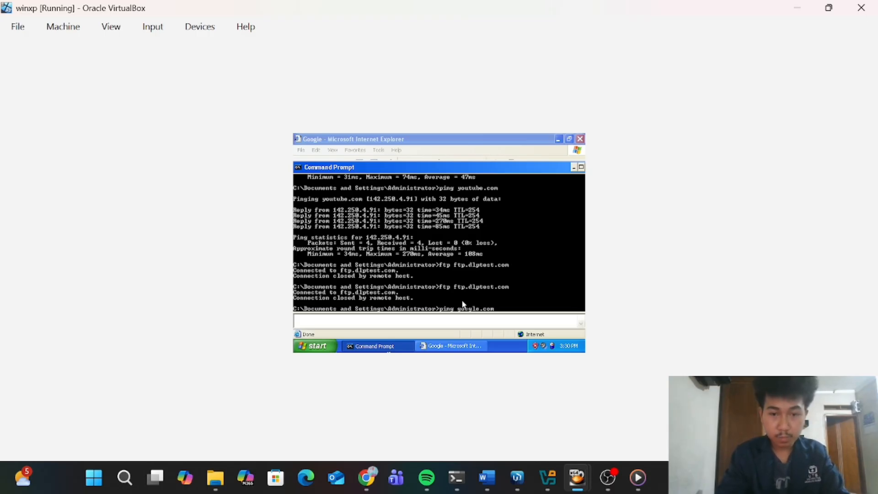
key("Return")
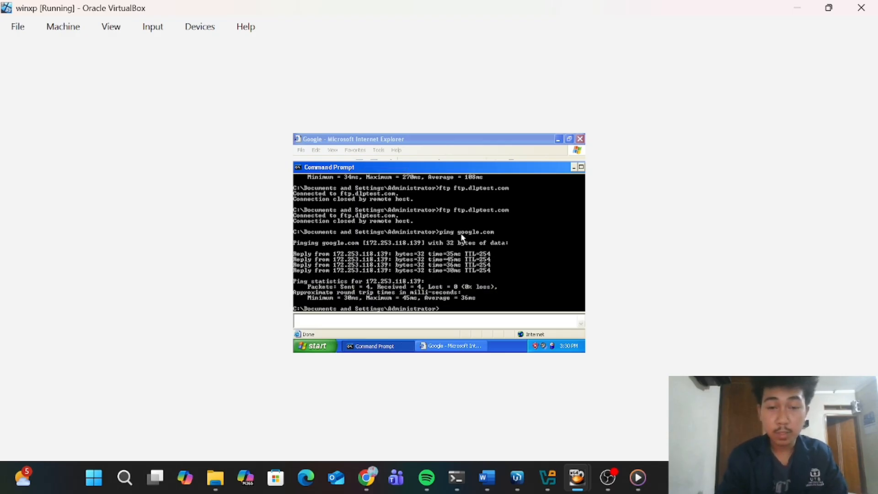
left_click(574, 170)
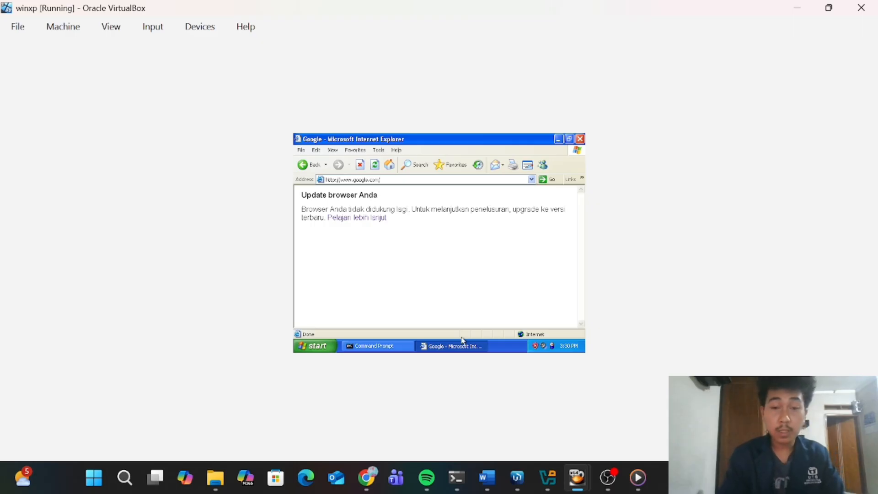
left_click(360, 348)
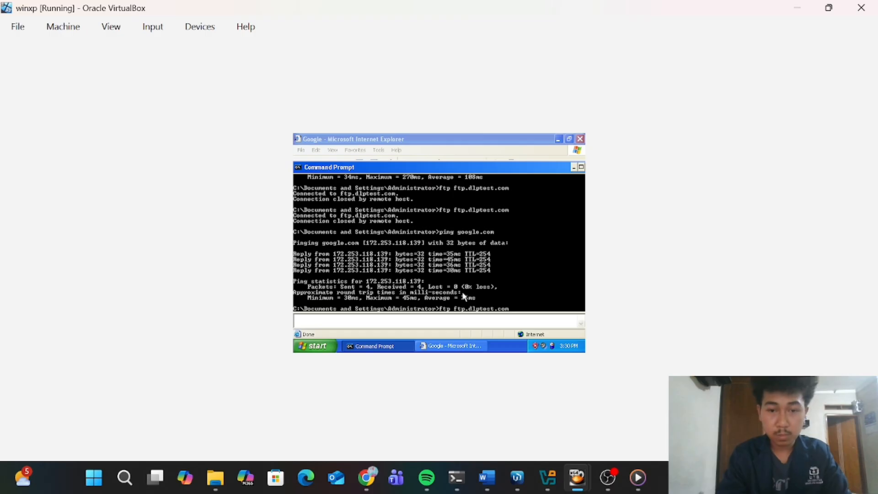
key("Return")
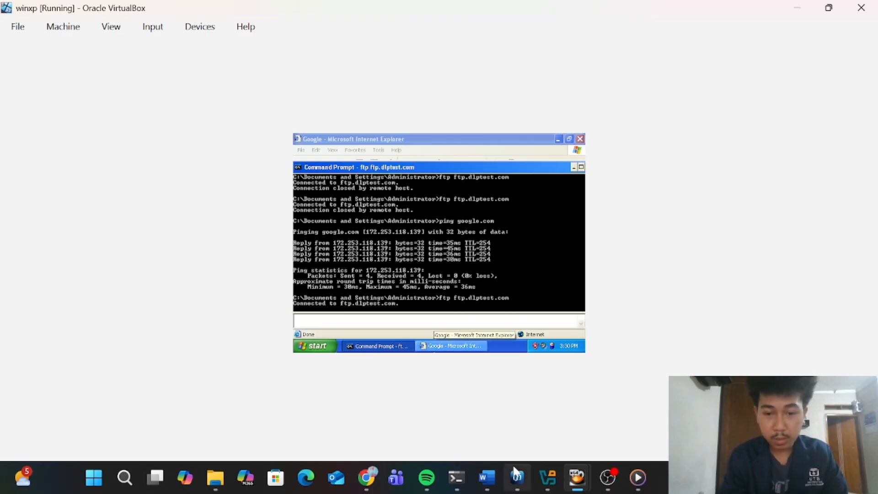
Review the WinBox Log for the BLOCK_FTP drop entries
left_click(515, 476)
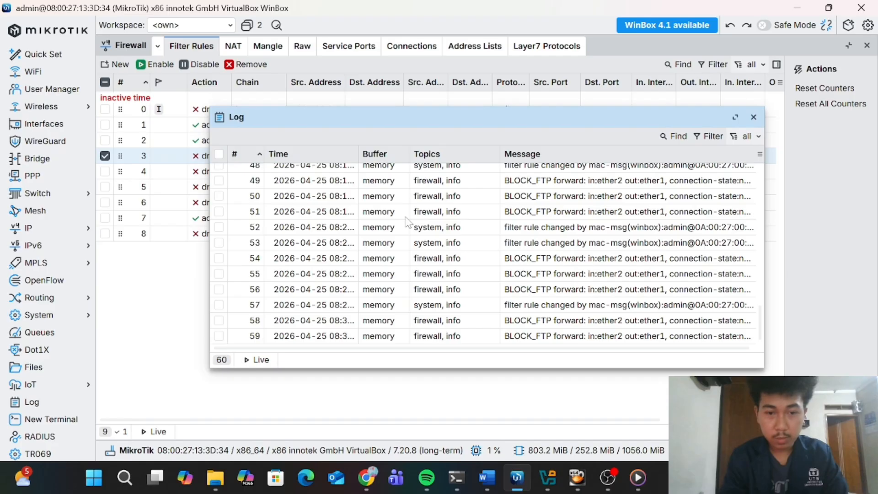
scroll(409, 223, "up", 3)
scroll(409, 223, "down", 3)
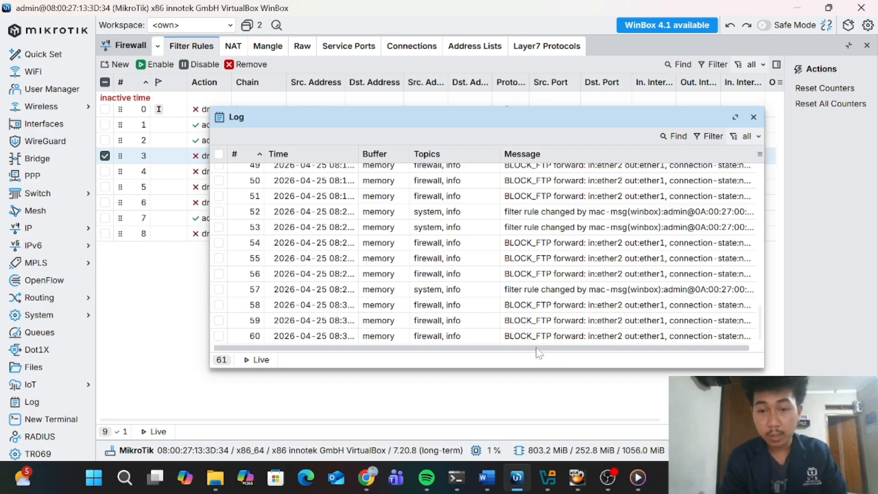
left_click_drag(537, 349, 680, 338)
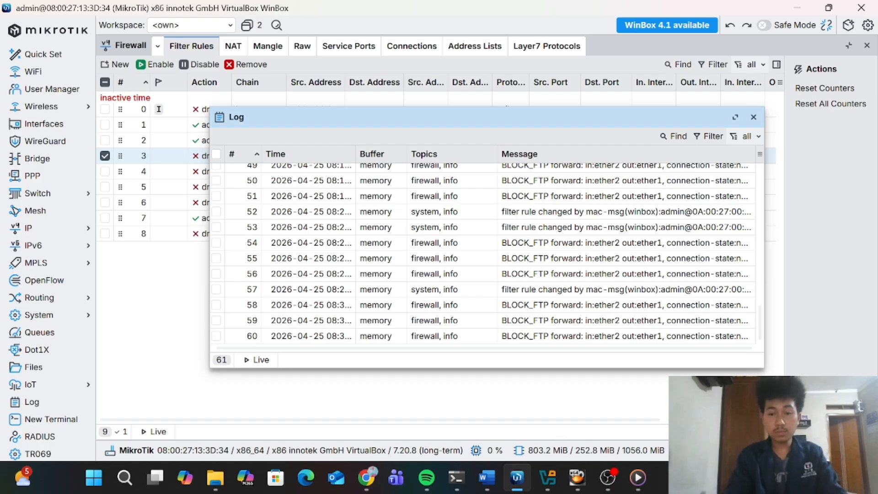
scroll(497, 274, "up", 2)
scroll(496, 274, "down", 2)
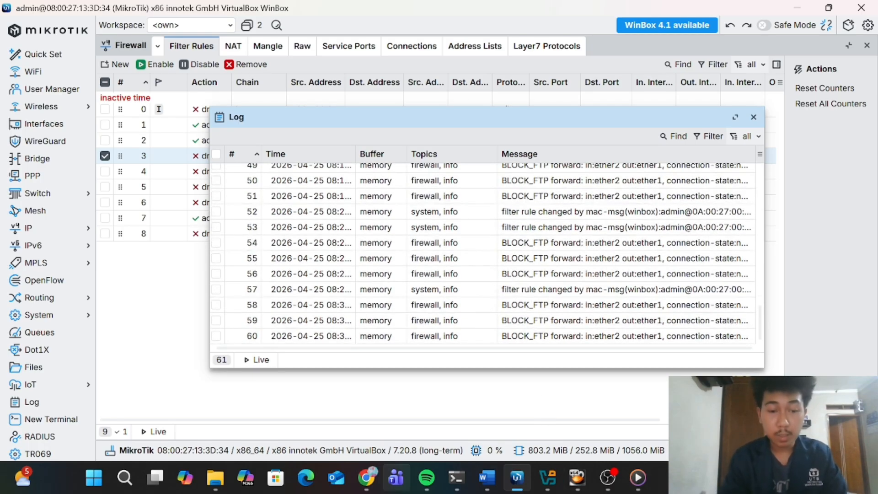
Read the assignment requirements in Word, then switch to the winxp virtual machine
left_click(488, 480)
scroll(433, 275, "down", 5)
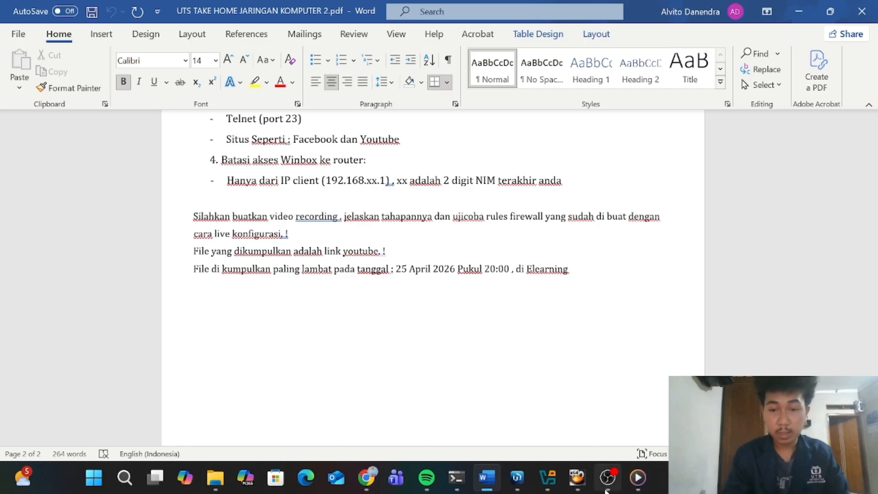
mouse_move(577, 478)
left_click(597, 418)
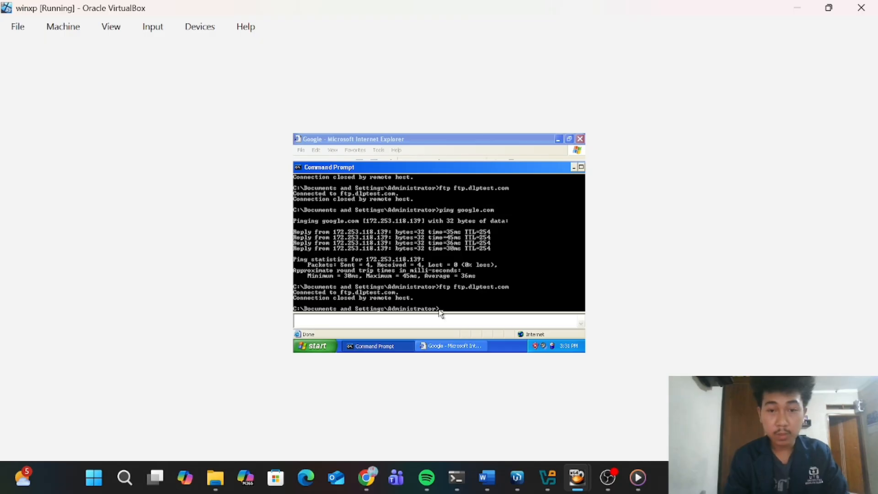
left_click(438, 342)
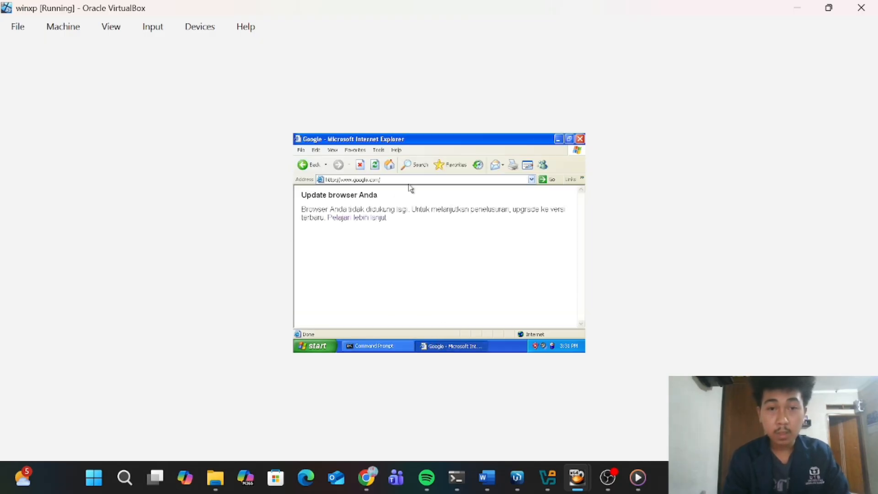
left_click(392, 179)
key("BackSpace")
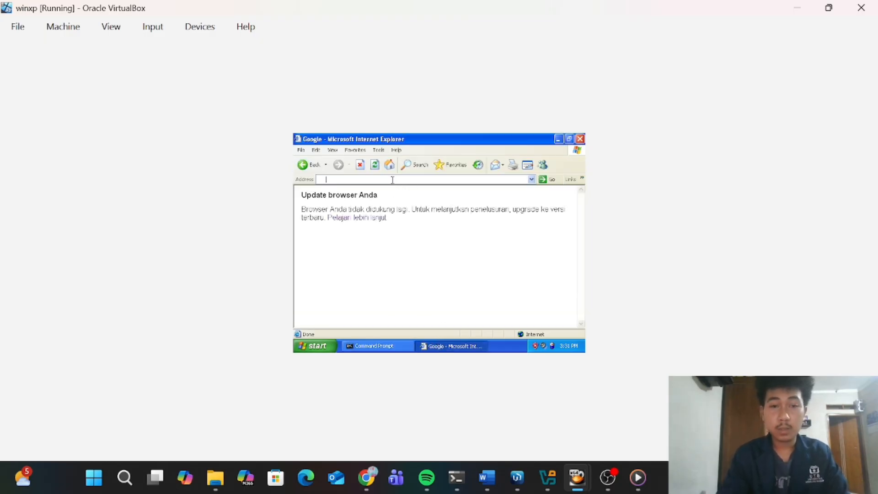
type("ht")
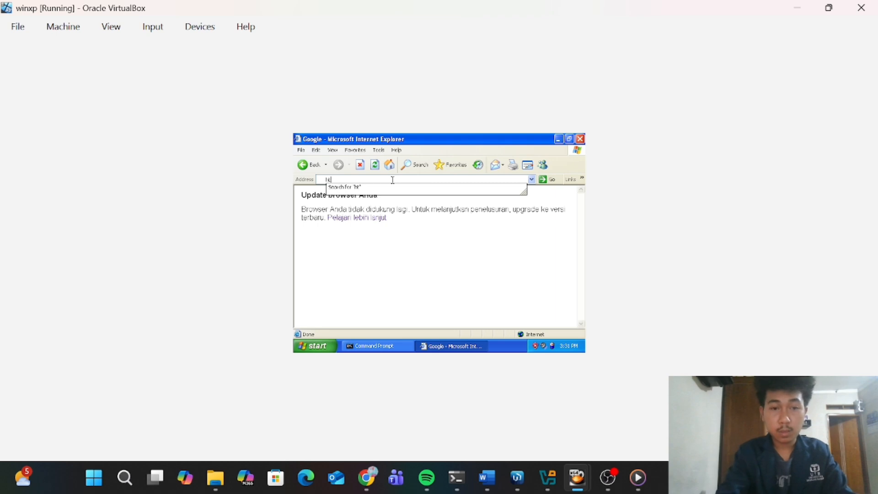
type("//")
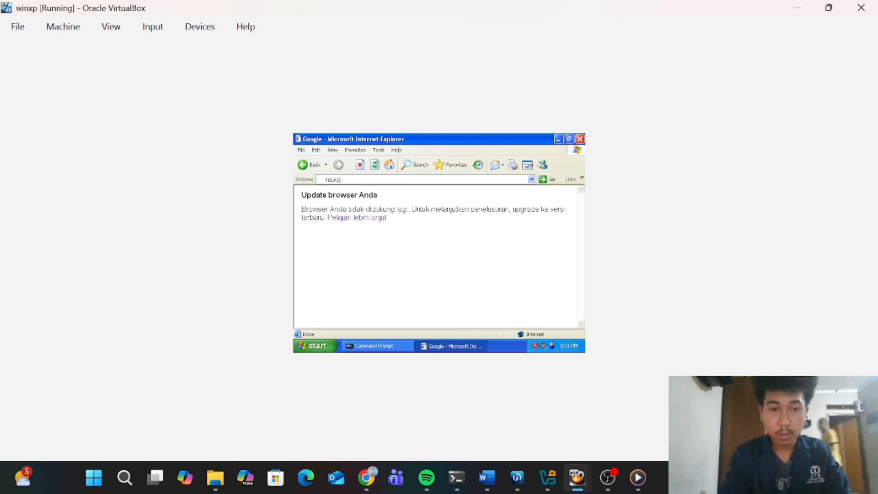
type("19")
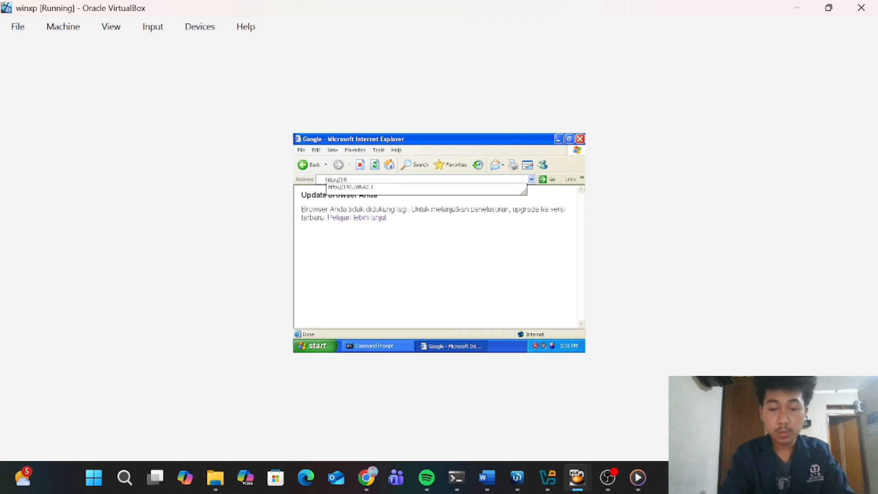
type("2.168")
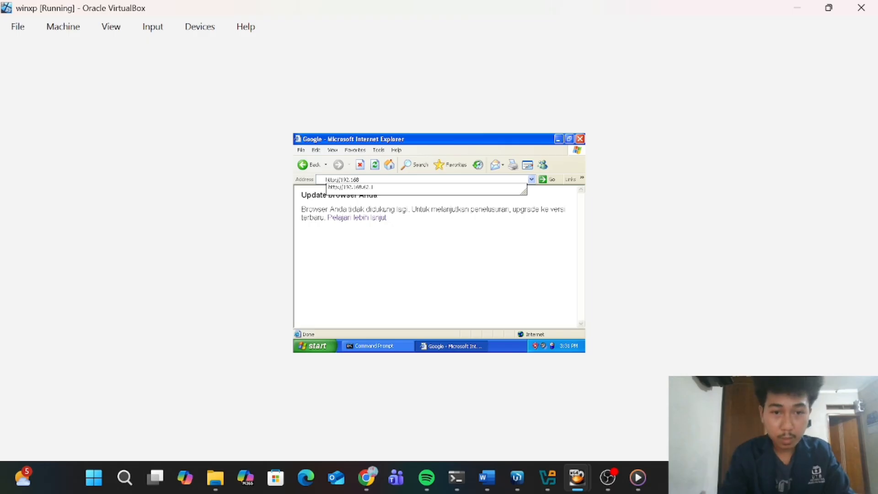
type(".62")
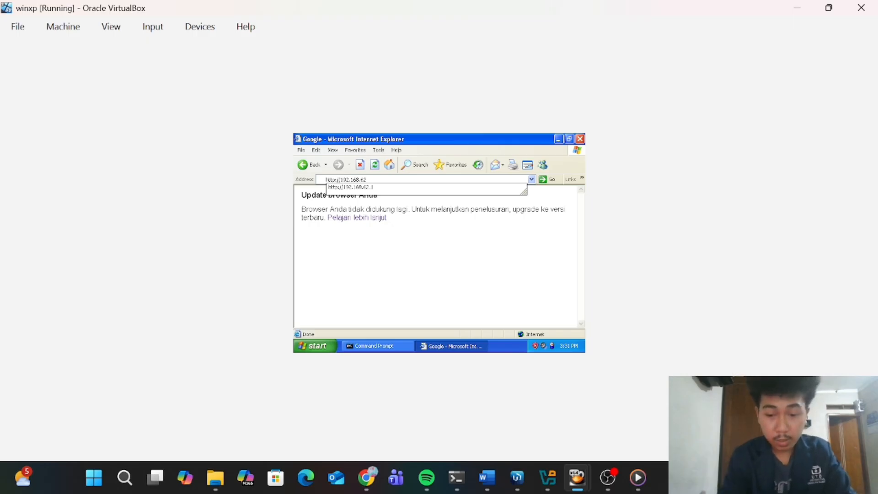
type(".1")
key("Return")
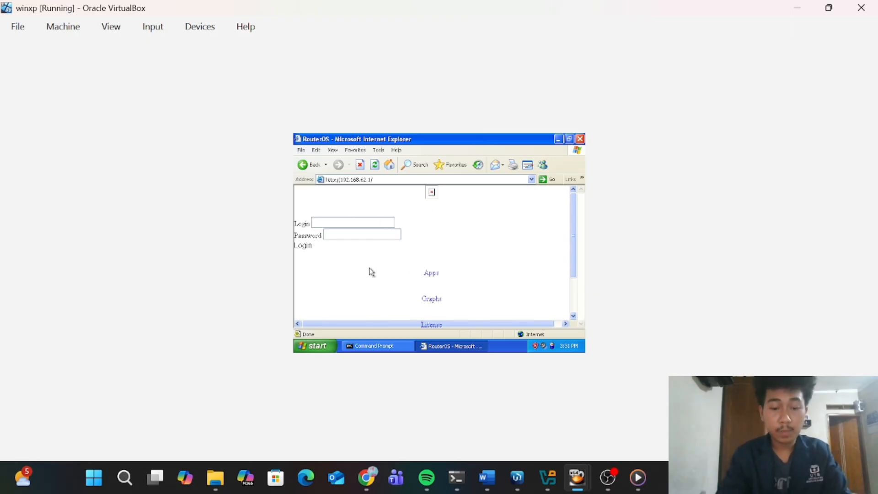
Enter the router username, submit the login, and accept the password and security prompts
type("admin")
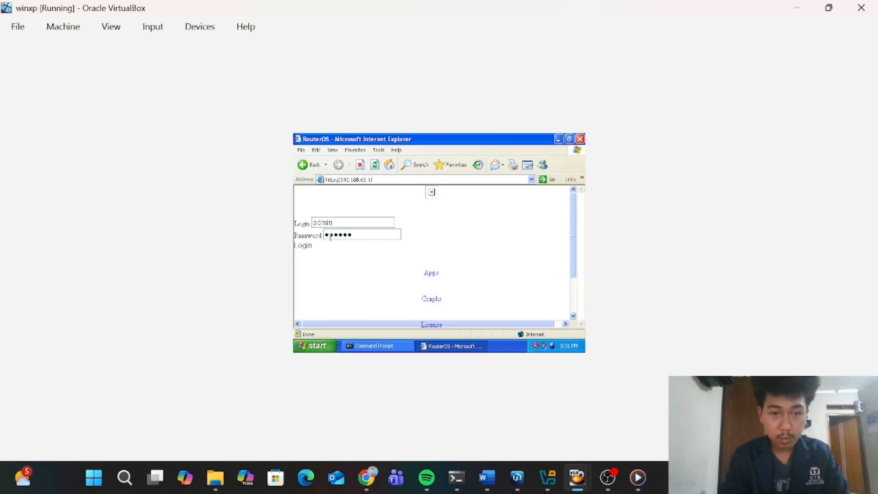
left_click(305, 246)
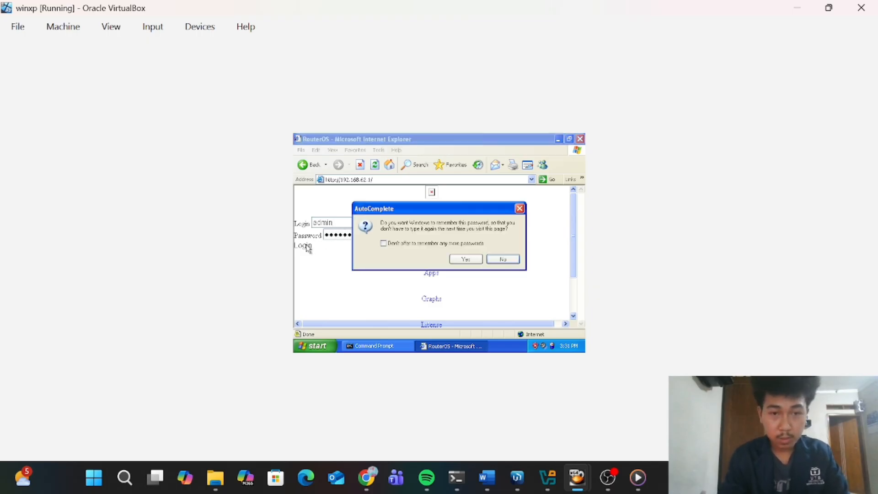
left_click(465, 259)
left_click(464, 262)
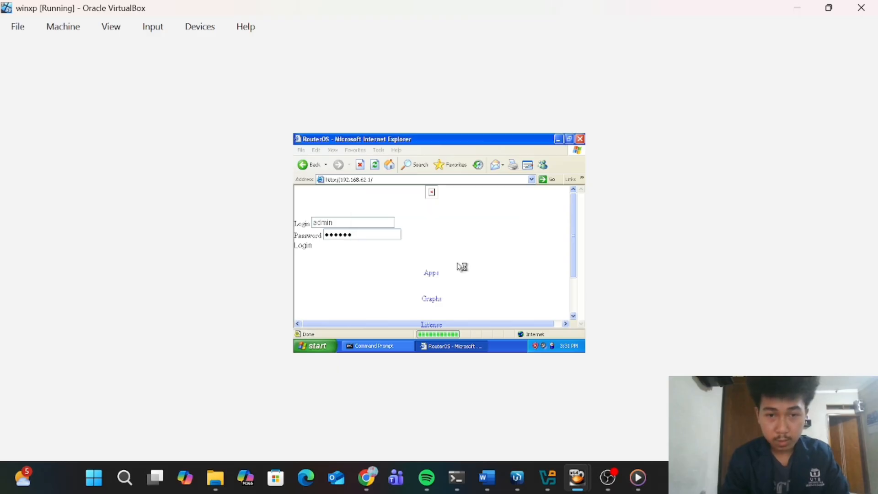
scroll(408, 244, "down", 2)
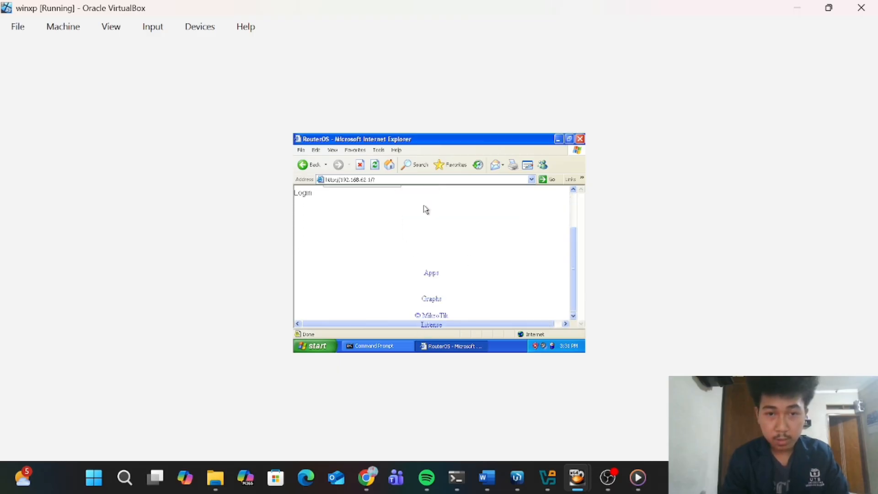
scroll(413, 251, "up", 2)
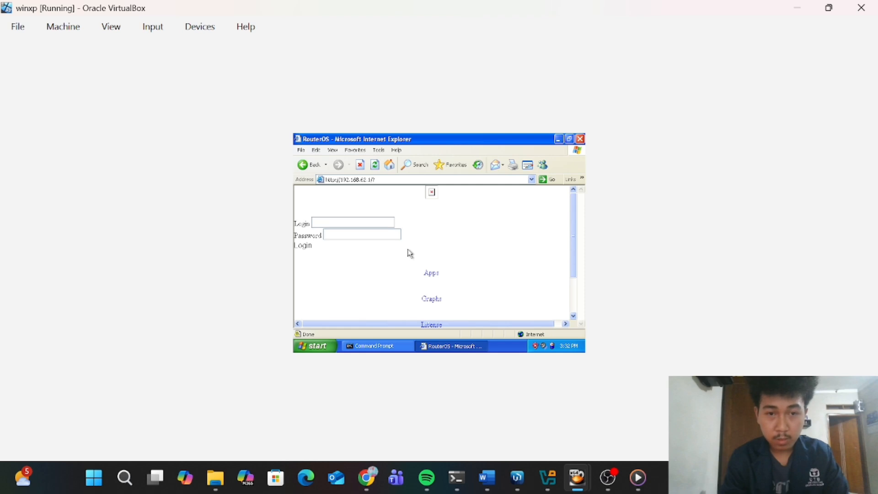
Retry the login with the router username and turn off password-saving offers
left_click(328, 219)
type("admin")
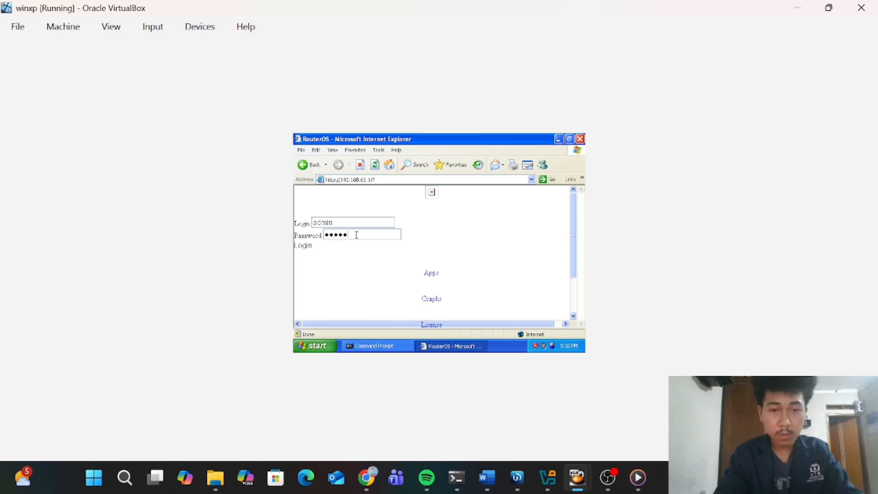
key("Return")
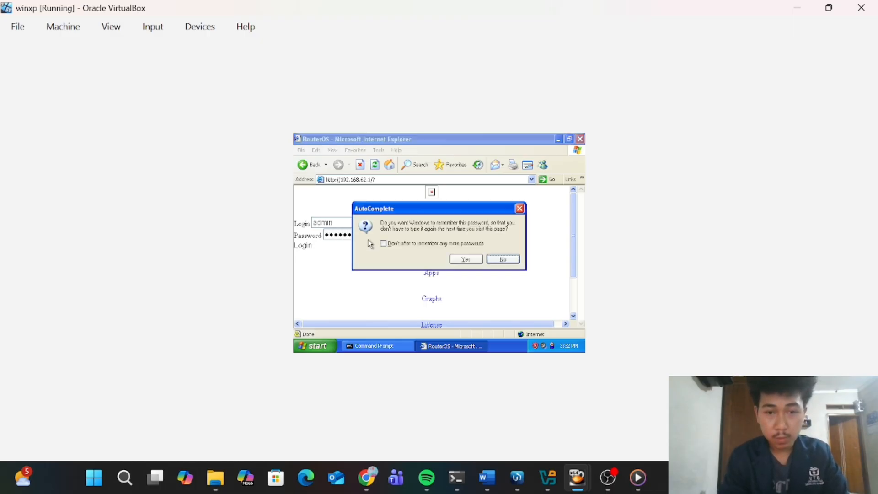
left_click(383, 243)
left_click(462, 259)
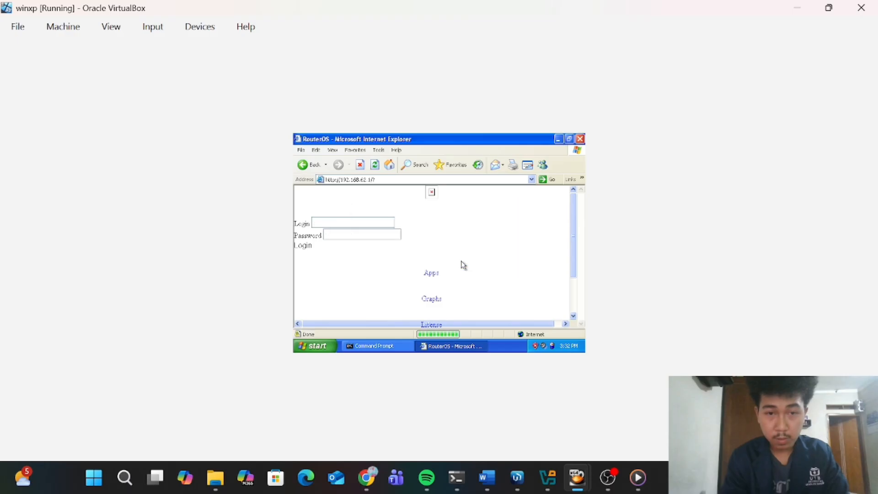
Confirm the login form comes back empty, then stop the OBS recording
scroll(414, 253, "down", 2)
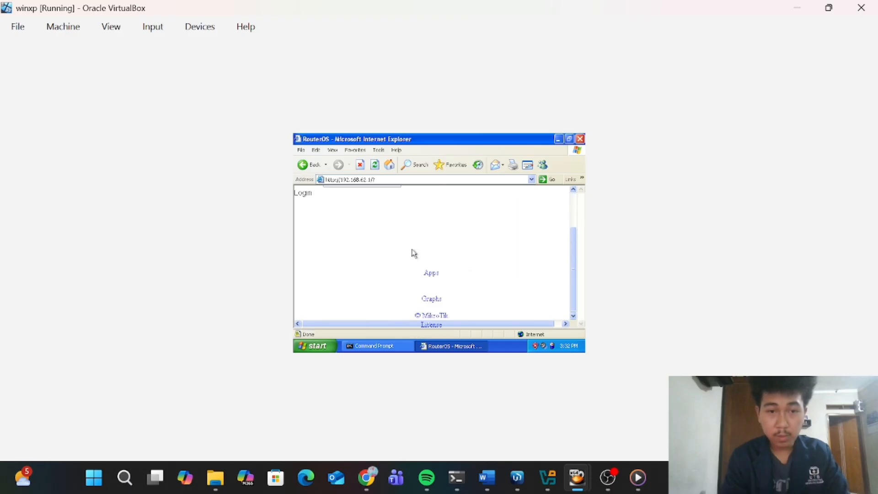
scroll(414, 253, "up", 2)
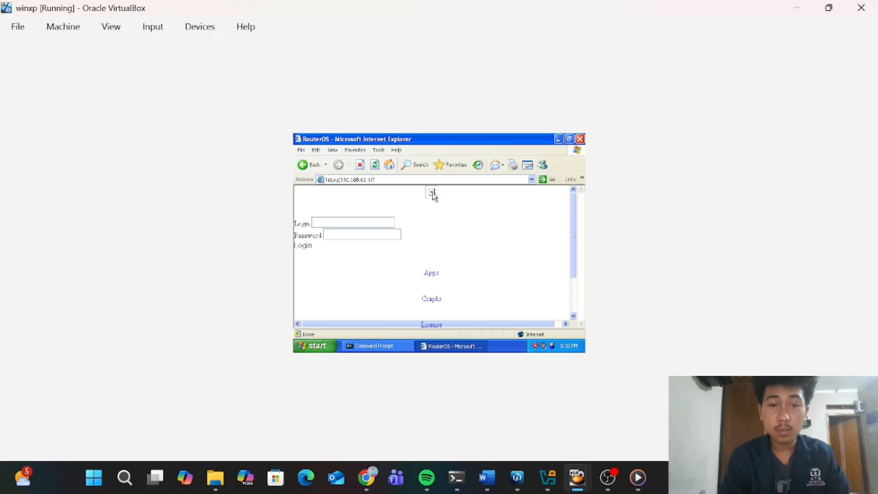
scroll(410, 249, "down", 2)
scroll(410, 248, "up", 2)
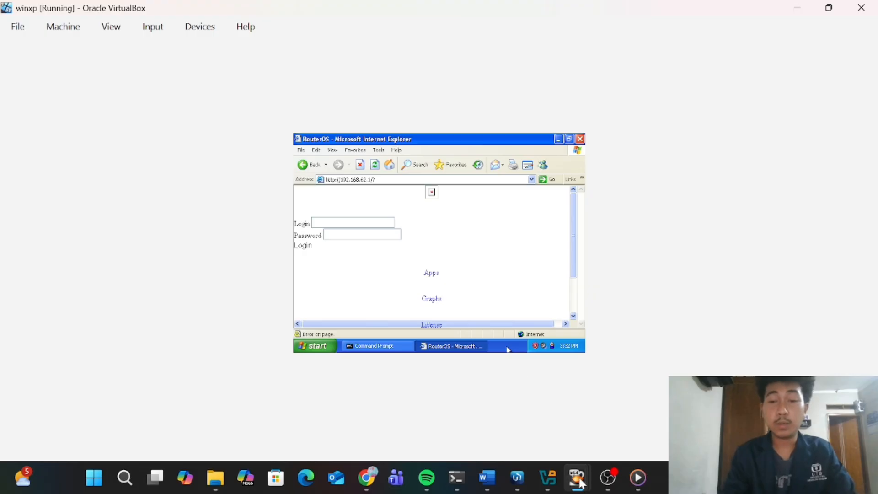
left_click(600, 475)
left_click(784, 322)
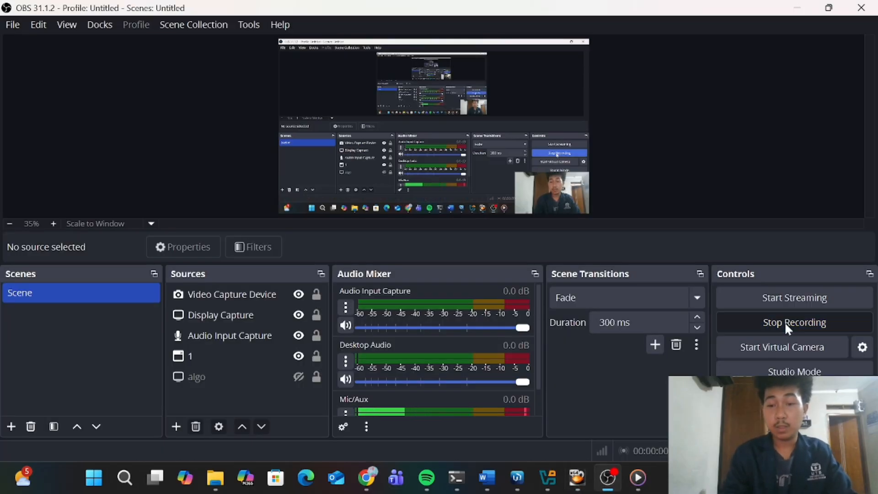